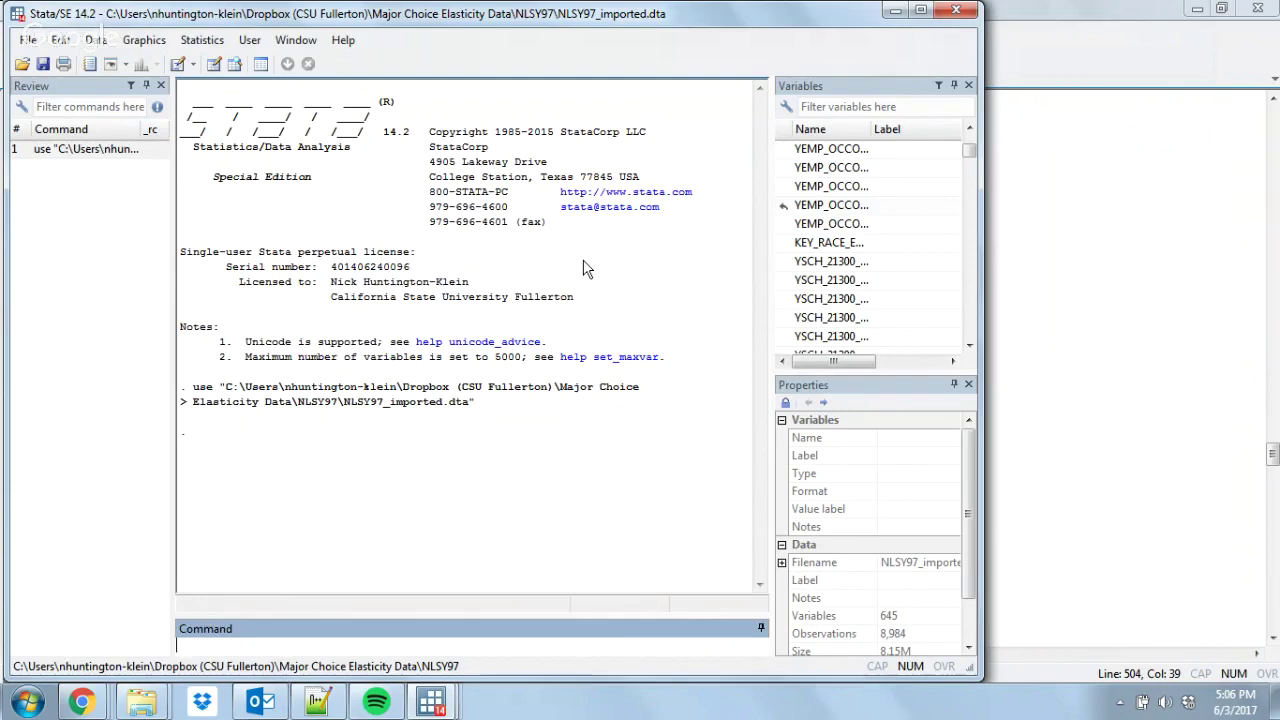
- Open the loaded NLSY97_imported dataset in the Data Editor
{"action": "type", "text": "edit"}
{"action": "key", "text": "Return"}
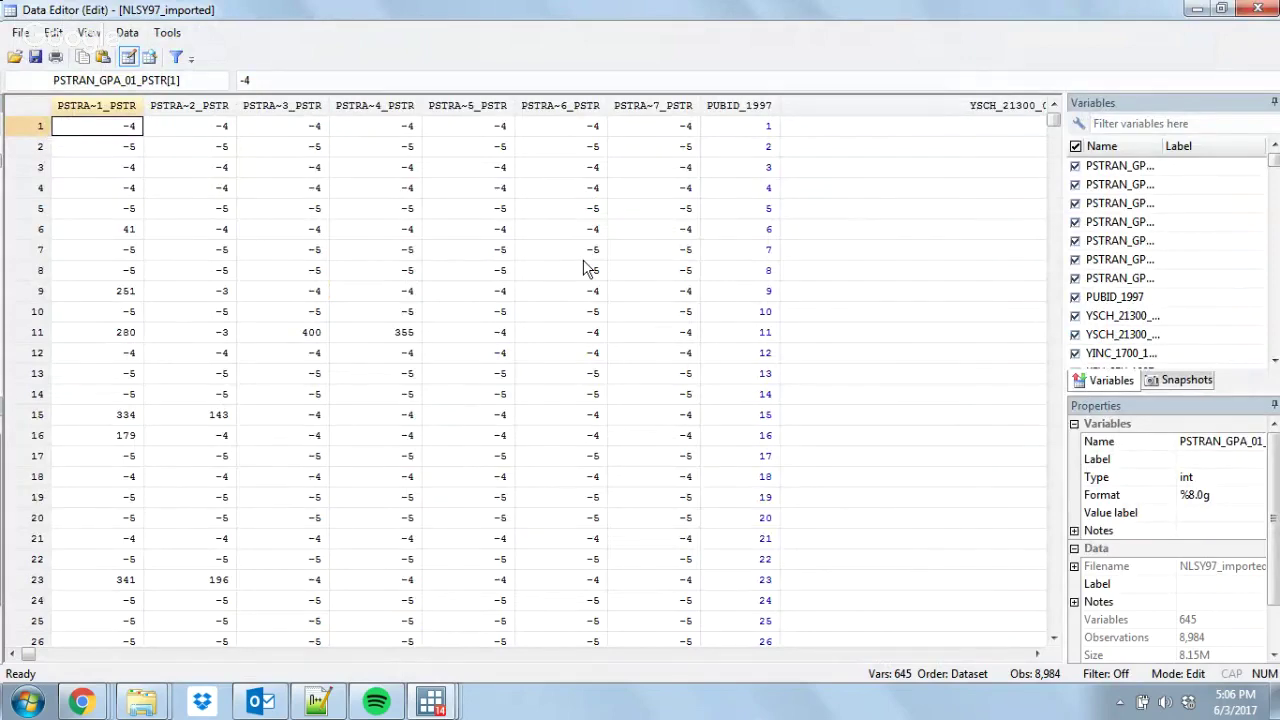
{"action": "key", "text": "Down"}
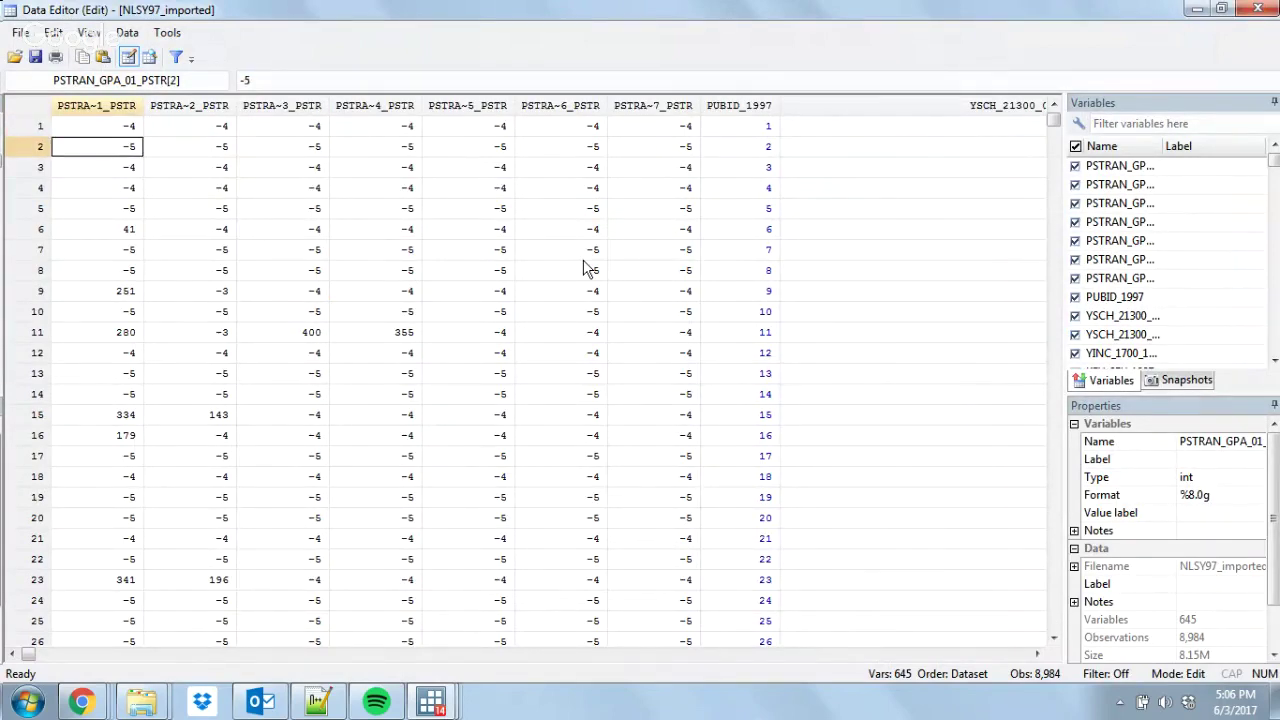
- Find the PUBID_1997 column and examine how its identifiers run down the first four rows
{"action": "key", "text": "Right"}
{"action": "key", "text": "Right"}
{"action": "key", "text": "Right"}
{"action": "key", "text": "Right"}
{"action": "key", "text": "Right"}
{"action": "key", "text": "Right"}
{"action": "key", "text": "Right"}
{"action": "key", "text": "Right"}
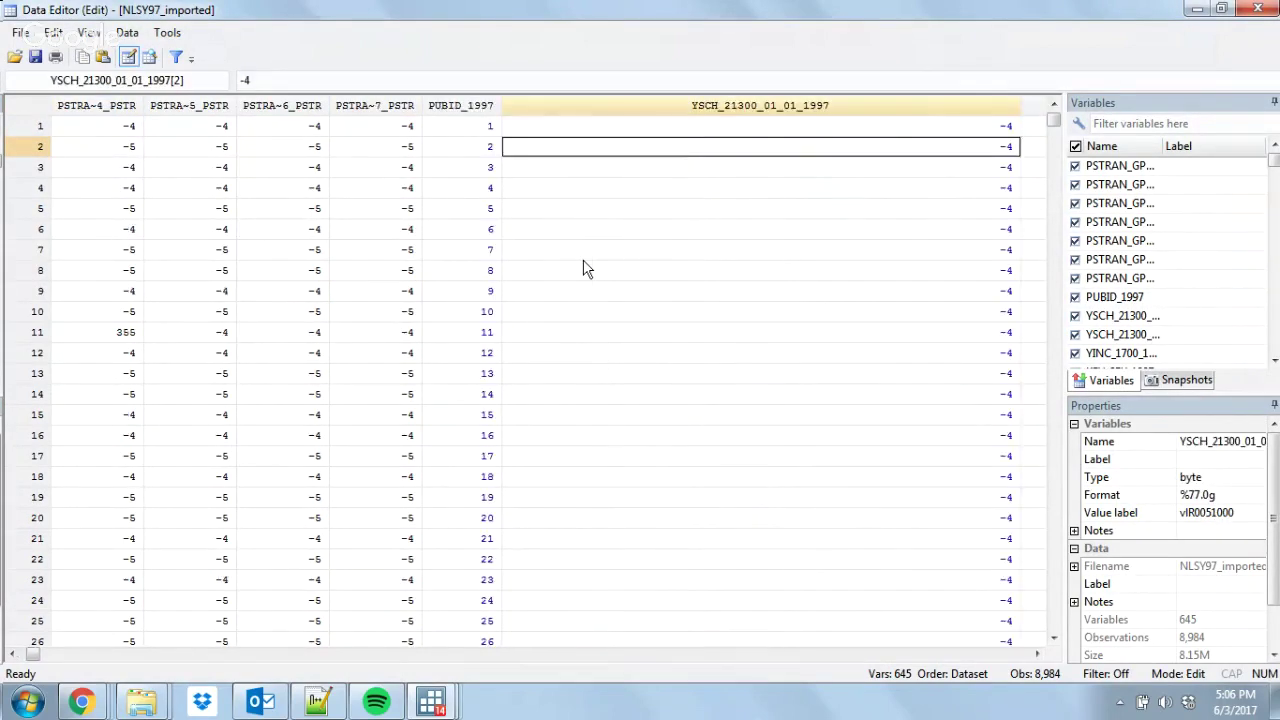
{"action": "key", "text": "Left"}
{"action": "key", "text": "Left"}
{"action": "key", "text": "Left"}
{"action": "key", "text": "Right"}
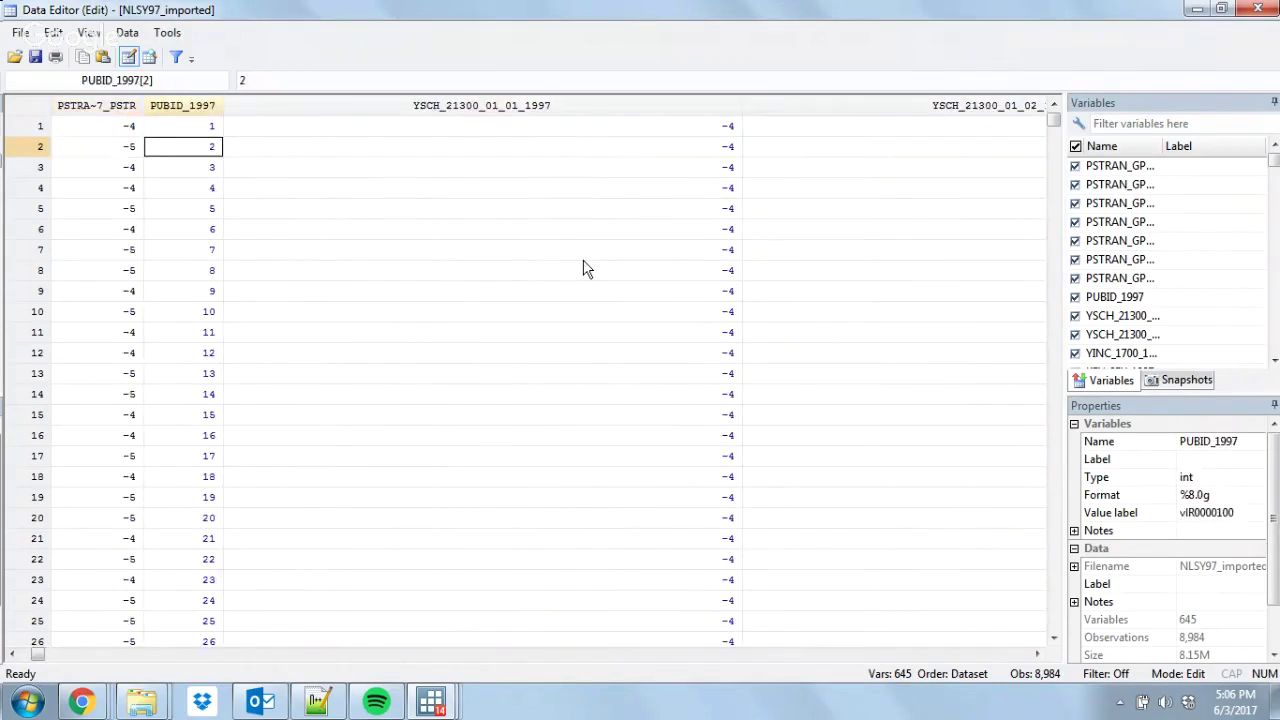
{"action": "key", "text": "Up"}
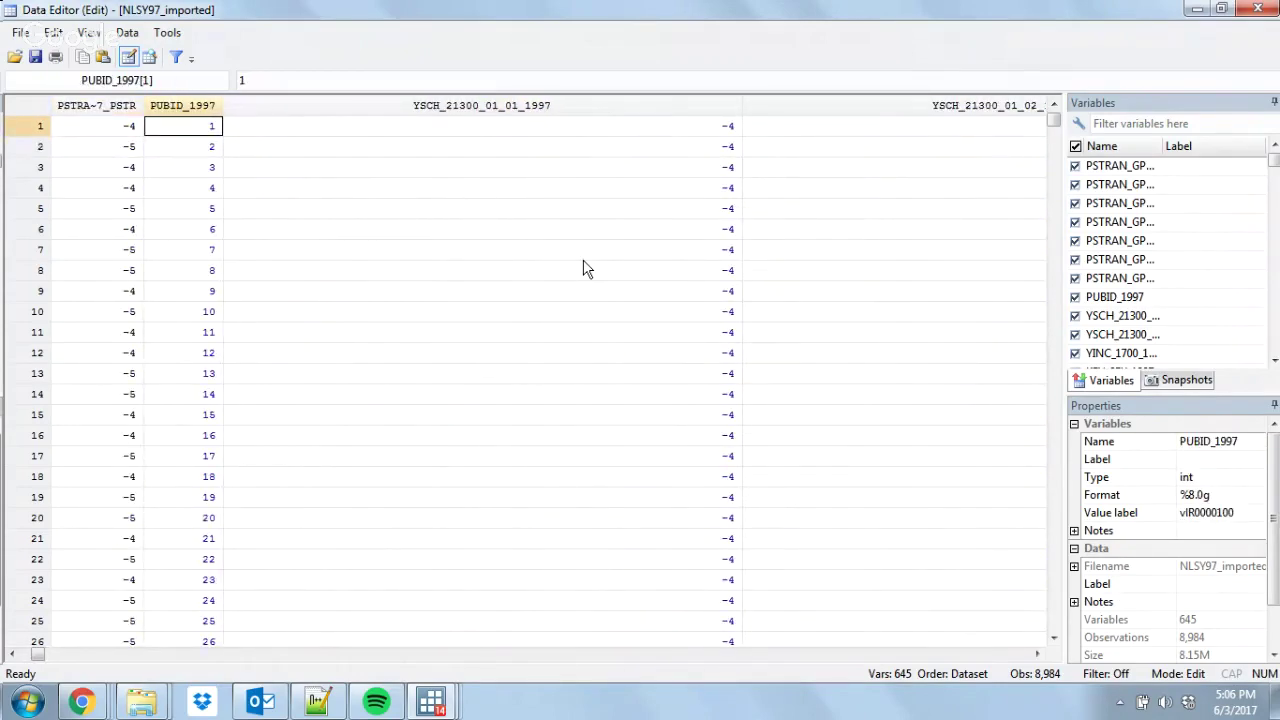
{"action": "key", "text": "Down"}
{"action": "key", "text": "Down"}
{"action": "key", "text": "Down"}
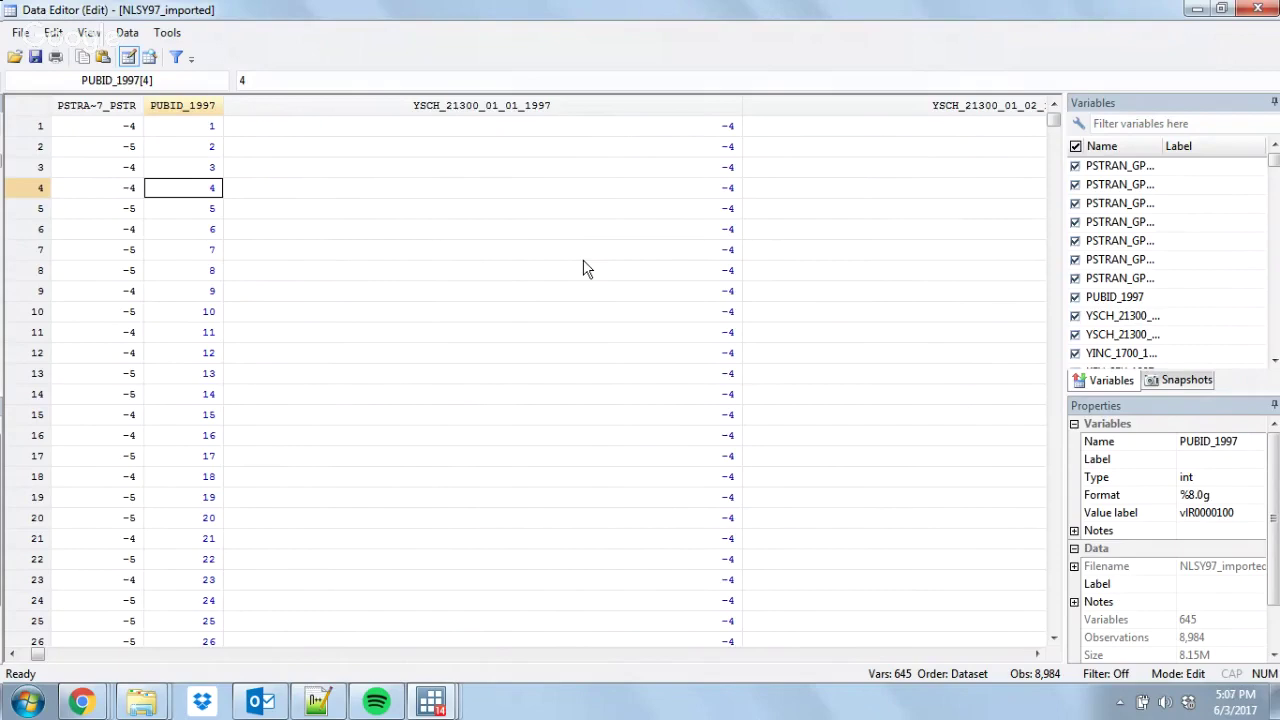
{"action": "key", "text": "Up"}
{"action": "key", "text": "Up"}
{"action": "key", "text": "Up"}
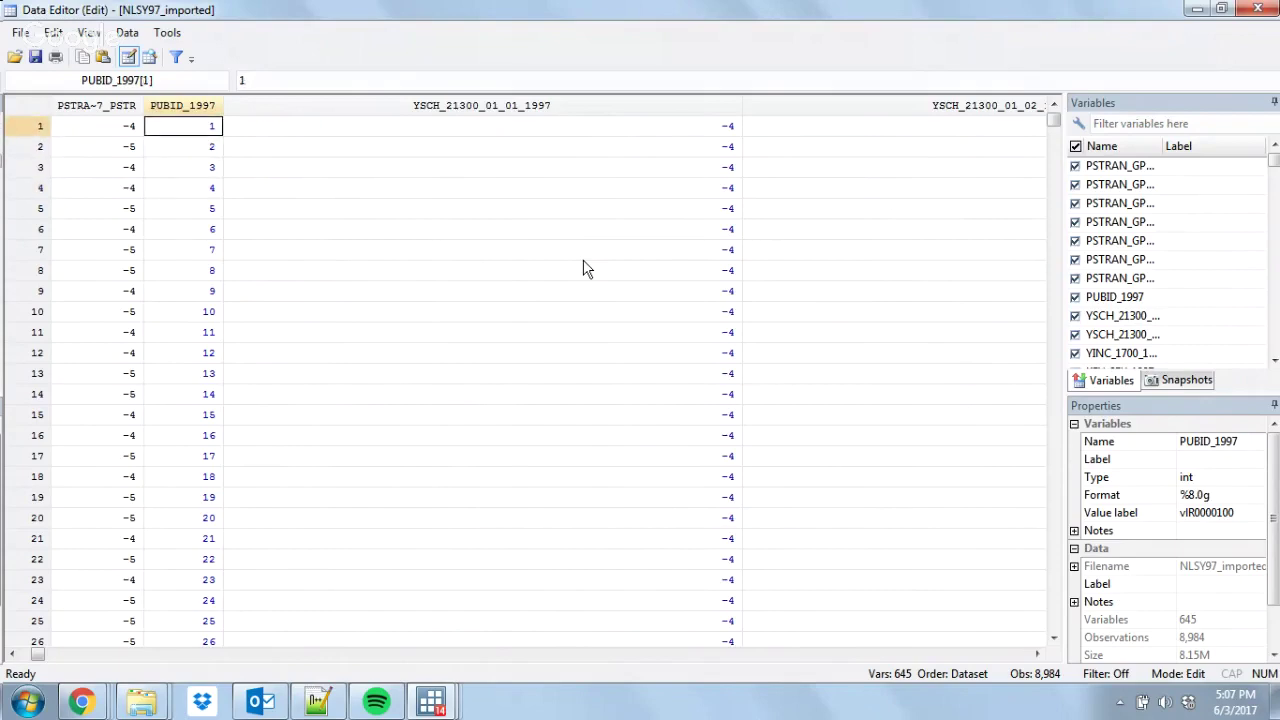
- Examine the first observation's 1997 variables, from YSCH_21300 through sex, birth date, age, race and income to YEMP_OCCODE_01_1997
{"action": "key", "text": "Left"}
{"action": "key", "text": "Right"}
{"action": "key", "text": "Right"}
{"action": "key", "text": "Left"}
{"action": "key", "text": "Right"}
{"action": "key", "text": "Right"}
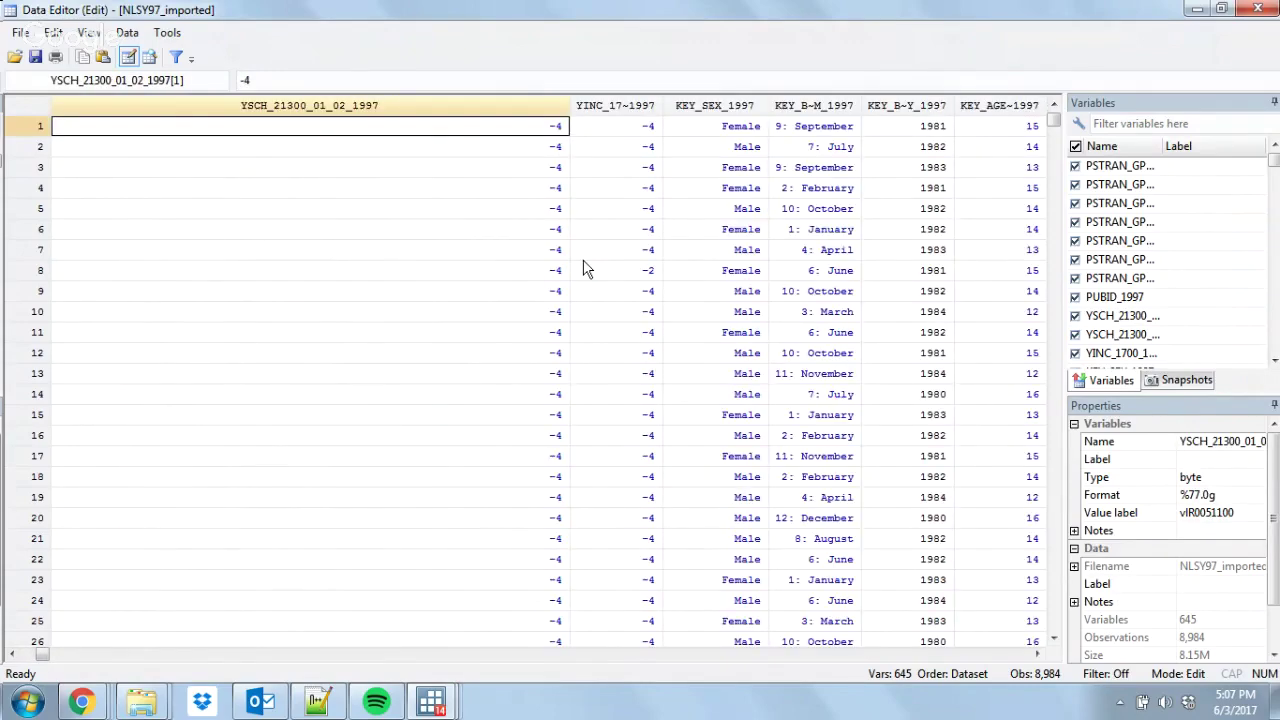
{"action": "key", "text": "Right"}
{"action": "key", "text": "Right"}
{"action": "key", "text": "Right"}
{"action": "key", "text": "Right"}
{"action": "key", "text": "Right"}
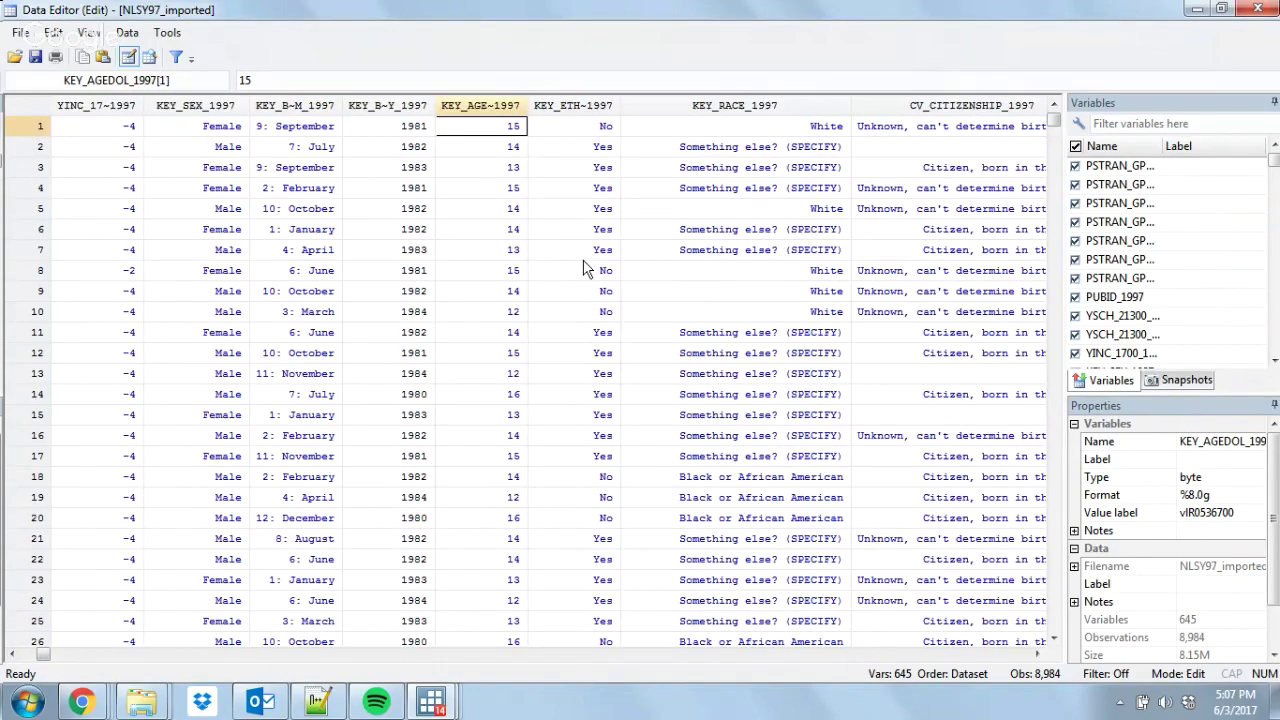
{"action": "key", "text": "Right"}
{"action": "key", "text": "Right"}
{"action": "key", "text": "Right"}
{"action": "key", "text": "Right"}
{"action": "key", "text": "Right"}
{"action": "key", "text": "Right"}
{"action": "key", "text": "Right"}
{"action": "key", "text": "Right"}
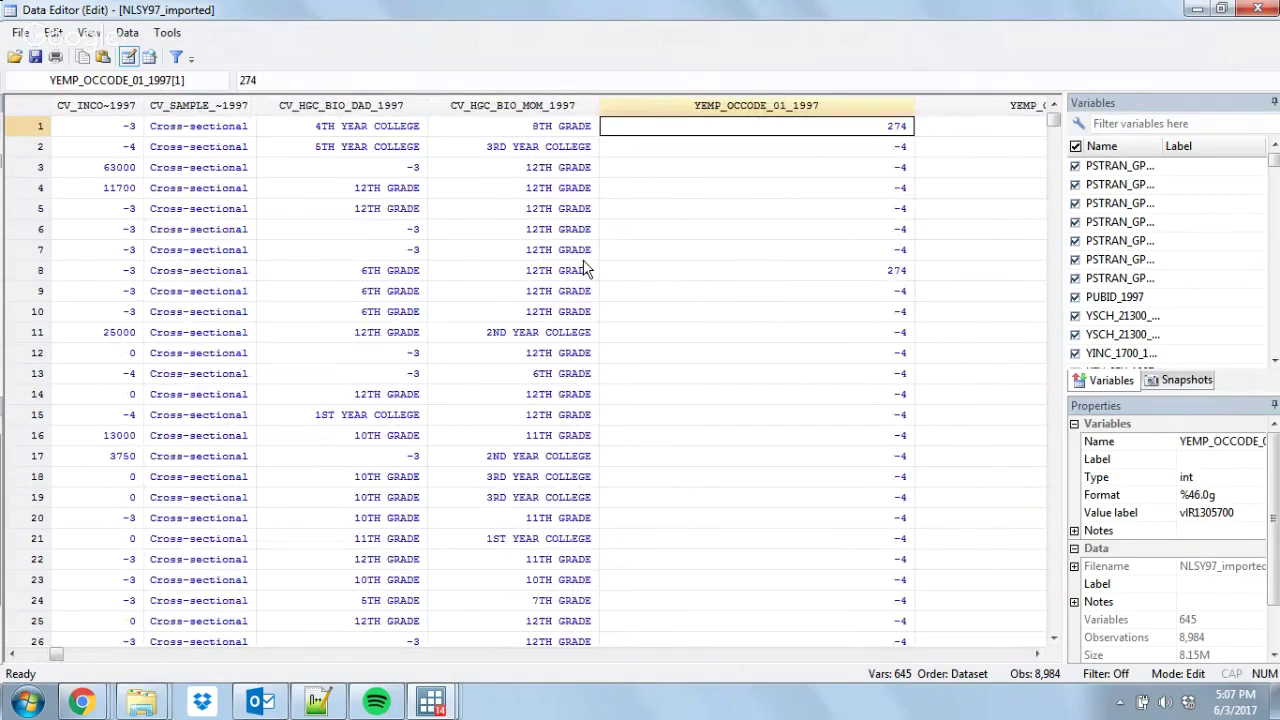
- Examine the numbered YEMP_OCCODE occupation columns for 1997 and the adjacent KEY_RACE_ETHNICITY_1997 column
{"action": "key", "text": "Right"}
{"action": "key", "text": "Right"}
{"action": "key", "text": "Right"}
{"action": "key", "text": "Right"}
{"action": "key", "text": "Right"}
{"action": "key", "text": "Right"}
{"action": "key", "text": "Right"}
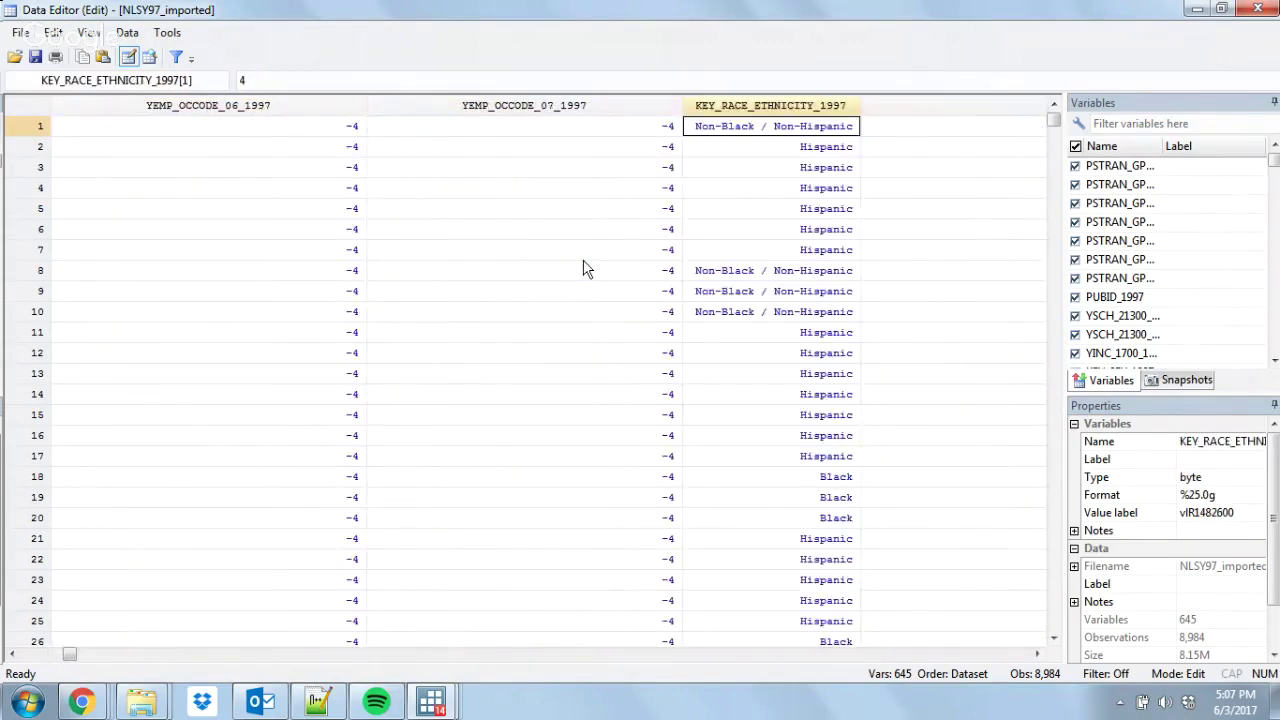
{"action": "key", "text": "Right"}
{"action": "key", "text": "Left"}
{"action": "key", "text": "Left"}
{"action": "key", "text": "Left"}
{"action": "key", "text": "Left"}
{"action": "key", "text": "Left"}
{"action": "key", "text": "Left"}
{"action": "key", "text": "Left"}
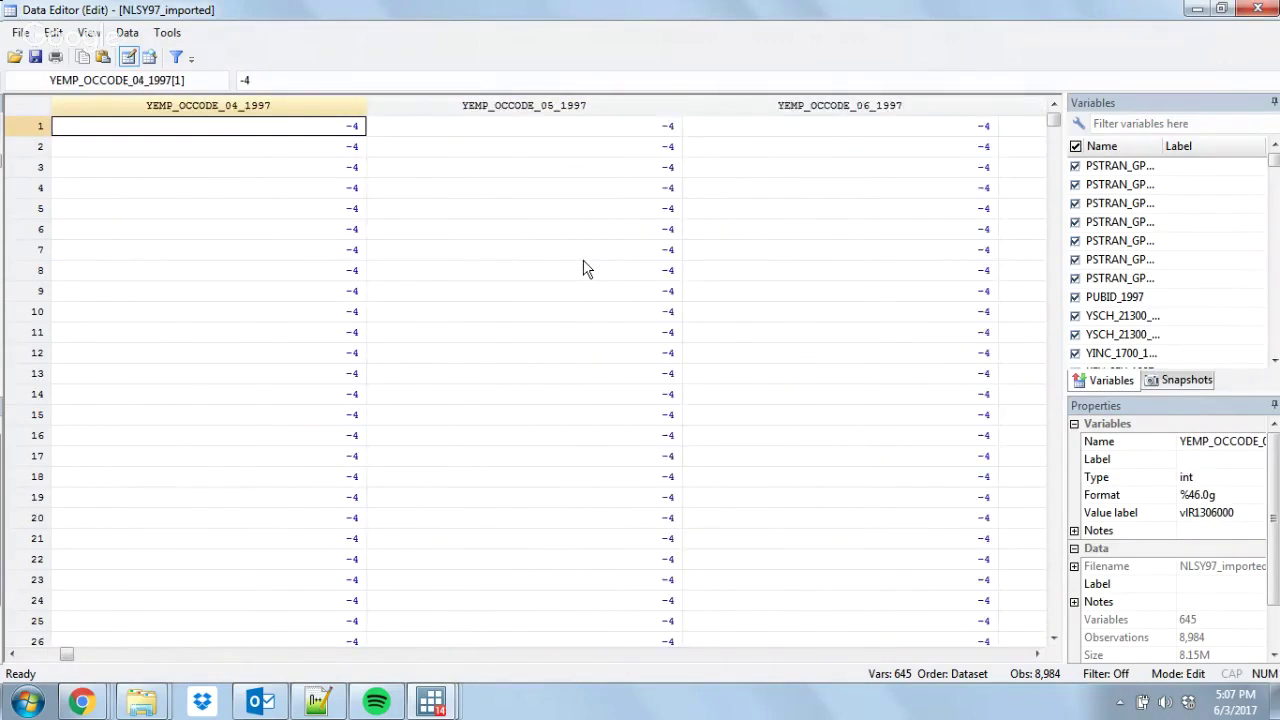
{"action": "key", "text": "Right"}
{"action": "key", "text": "Right"}
{"action": "key", "text": "Right"}
{"action": "key", "text": "Left"}
{"action": "key", "text": "Left"}
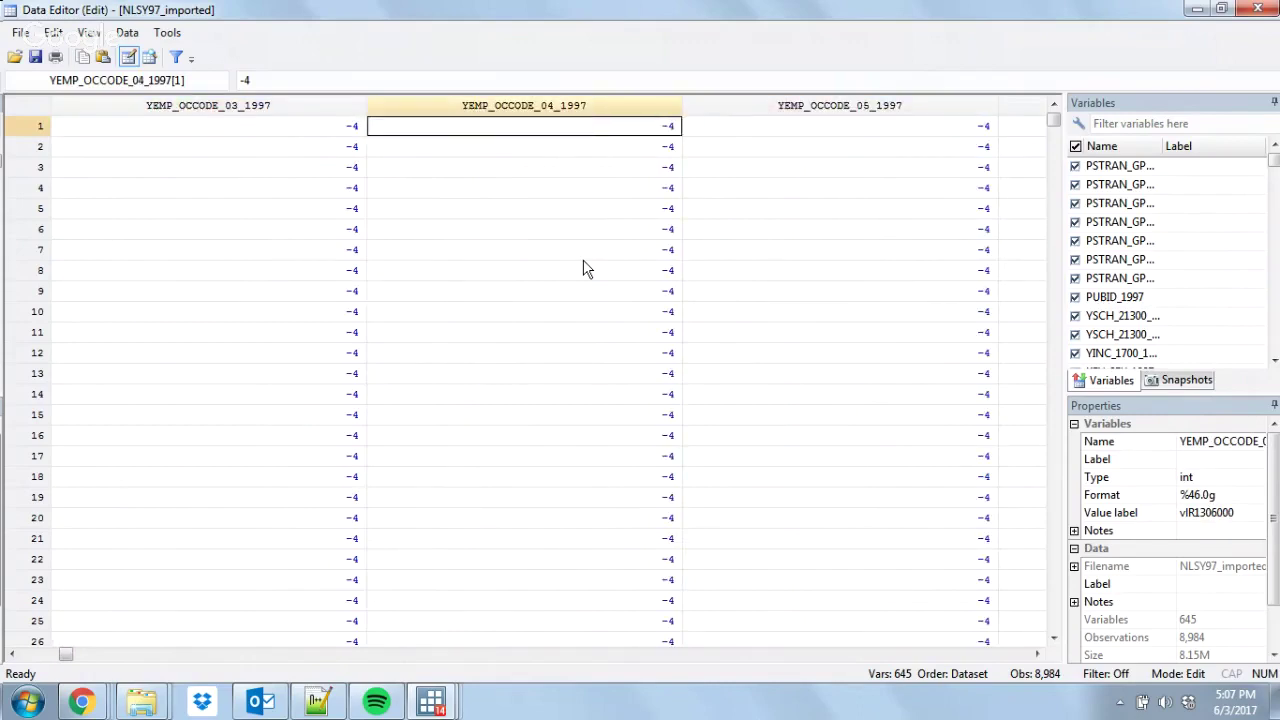
{"action": "key", "text": "Right"}
{"action": "key", "text": "Right"}
{"action": "key", "text": "Right"}
{"action": "key", "text": "Right"}
{"action": "key", "text": "Right"}
{"action": "key", "text": "Right"}
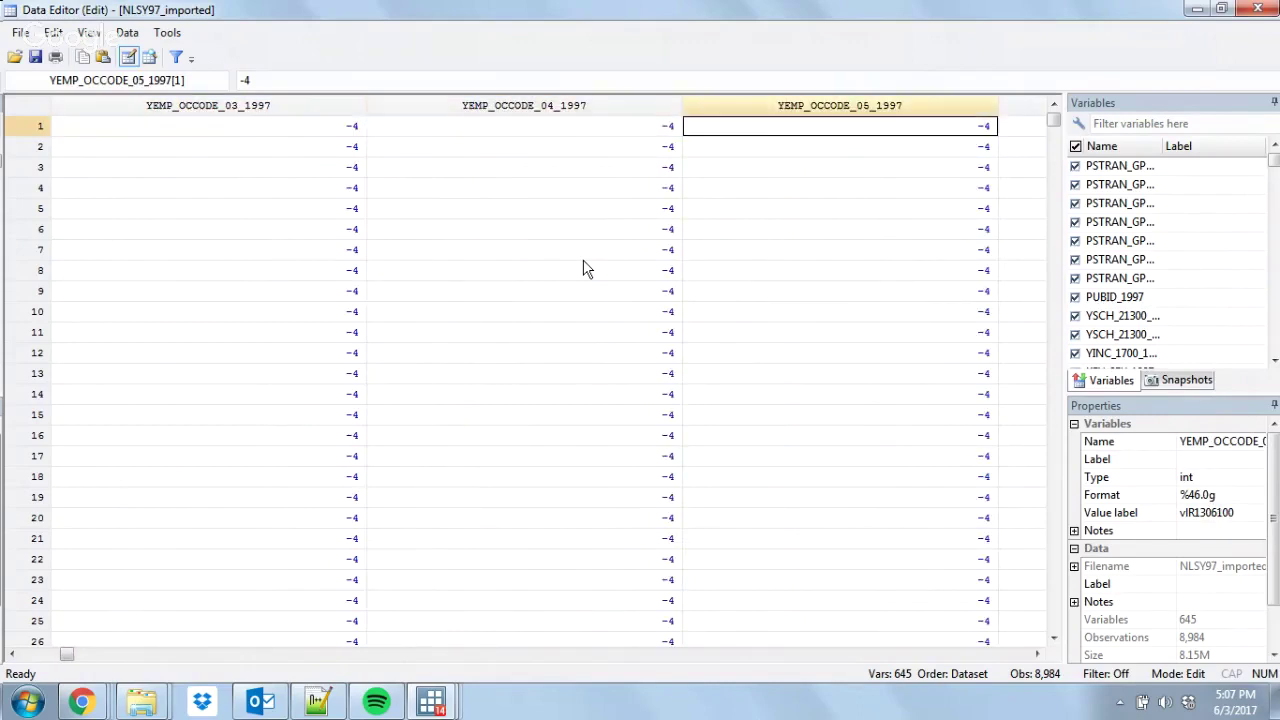
- Look through the 1998 schooling and occupation code columns up to the first 1999 variables
{"action": "key", "text": "Right"}
{"action": "key", "text": "Right"}
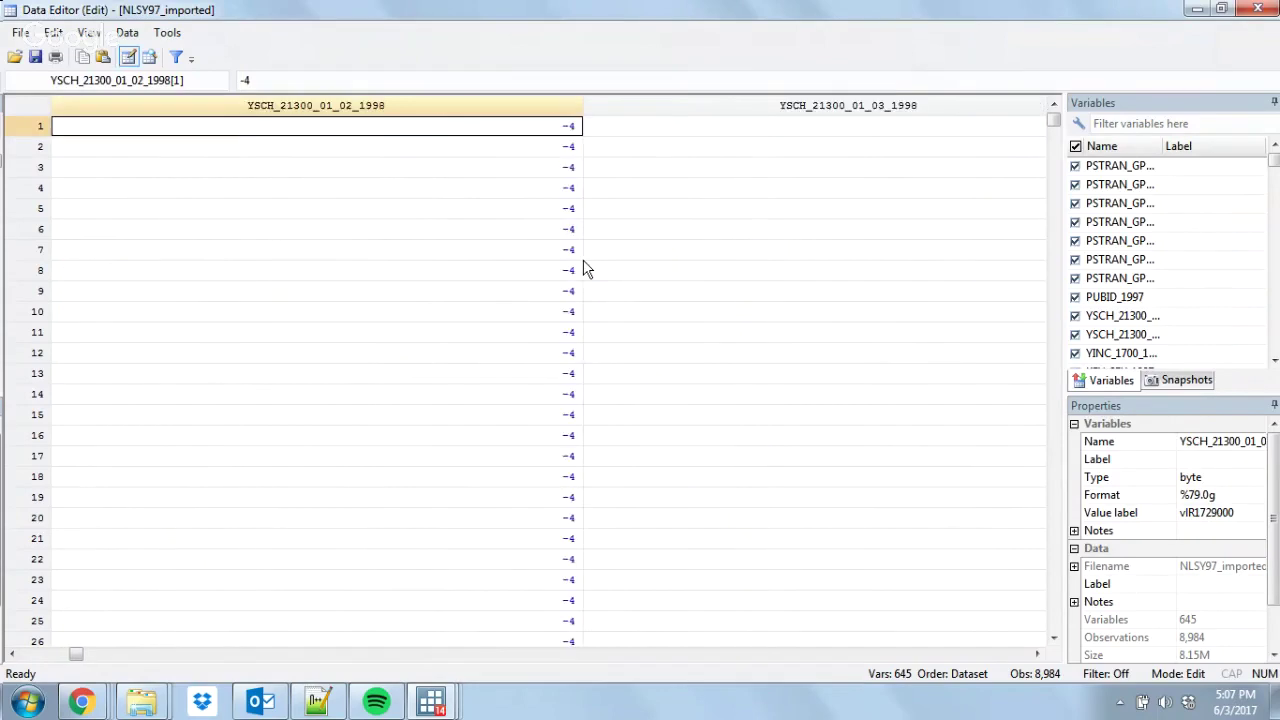
{"action": "key", "text": "Right"}
{"action": "key", "text": "Right"}
{"action": "key", "text": "Right"}
{"action": "key", "text": "Right"}
{"action": "key", "text": "Right"}
{"action": "key", "text": "Right"}
{"action": "key", "text": "Right"}
{"action": "key", "text": "Right"}
{"action": "key", "text": "Right"}
{"action": "key", "text": "Right"}
{"action": "key", "text": "Right"}
{"action": "key", "text": "Right"}
{"action": "key", "text": "Right"}
{"action": "key", "text": "Right"}
{"action": "key", "text": "Right"}
{"action": "key", "text": "Right"}
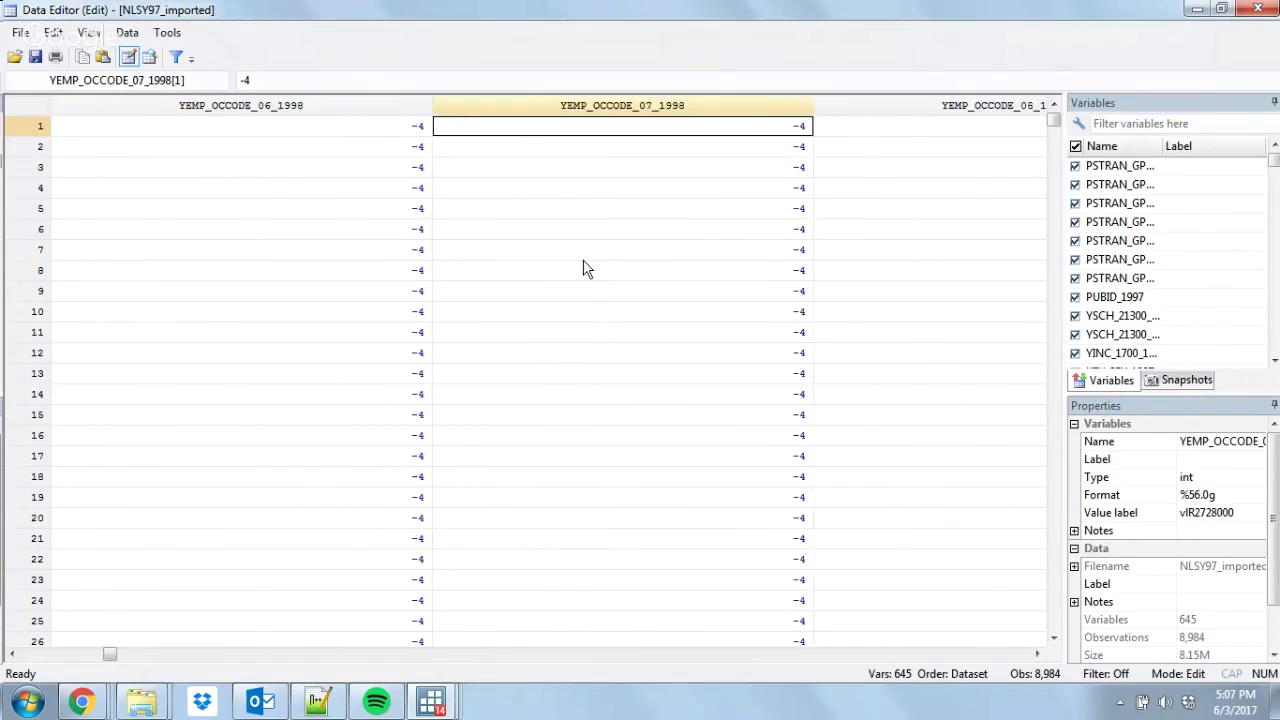
{"action": "key", "text": "Right"}
{"action": "key", "text": "Right"}
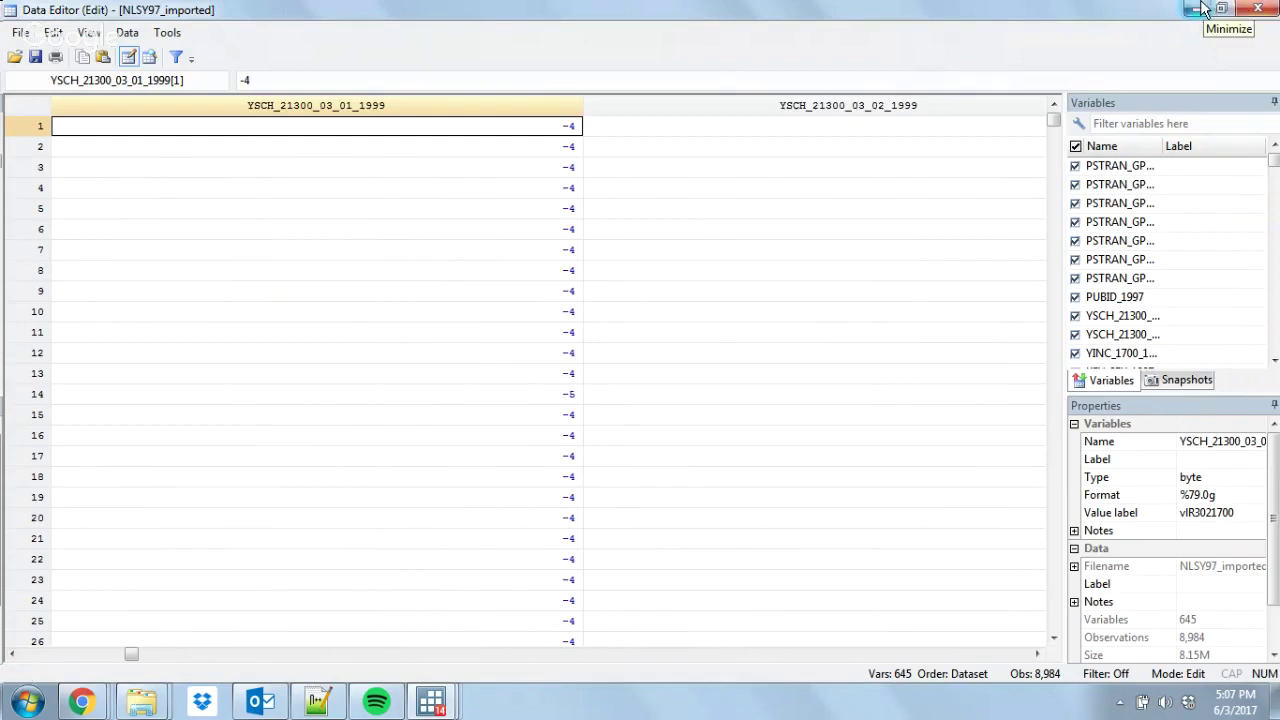
- Go back from the 1999 variables to the PUBID_1997 identifier of the first observation
{"action": "key", "text": "Left"}
{"action": "key", "text": "Left"}
{"action": "key", "text": "Left"}
{"action": "key", "text": "Left"}
{"action": "key", "text": "Left"}
{"action": "key", "text": "Left"}
{"action": "key", "text": "Left"}
{"action": "key", "text": "Left"}
{"action": "key", "text": "Left"}
{"action": "key", "text": "Left"}
{"action": "key", "text": "Left"}
{"action": "key", "text": "Left"}
{"action": "key", "text": "Left"}
{"action": "key", "text": "Left"}
{"action": "key", "text": "Left"}
{"action": "key", "text": "Left"}
{"action": "key", "text": "Left"}
{"action": "key", "text": "Left"}
{"action": "key", "text": "Left"}
{"action": "key", "text": "Left"}
{"action": "key", "text": "Left"}
{"action": "key", "text": "Left"}
{"action": "key", "text": "Left"}
{"action": "key", "text": "Left"}
{"action": "key", "text": "Left"}
{"action": "key", "text": "Left"}
{"action": "key", "text": "Left"}
{"action": "key", "text": "Left"}
{"action": "key", "text": "Left"}
{"action": "key", "text": "Left"}
{"action": "key", "text": "Left"}
{"action": "key", "text": "Left"}
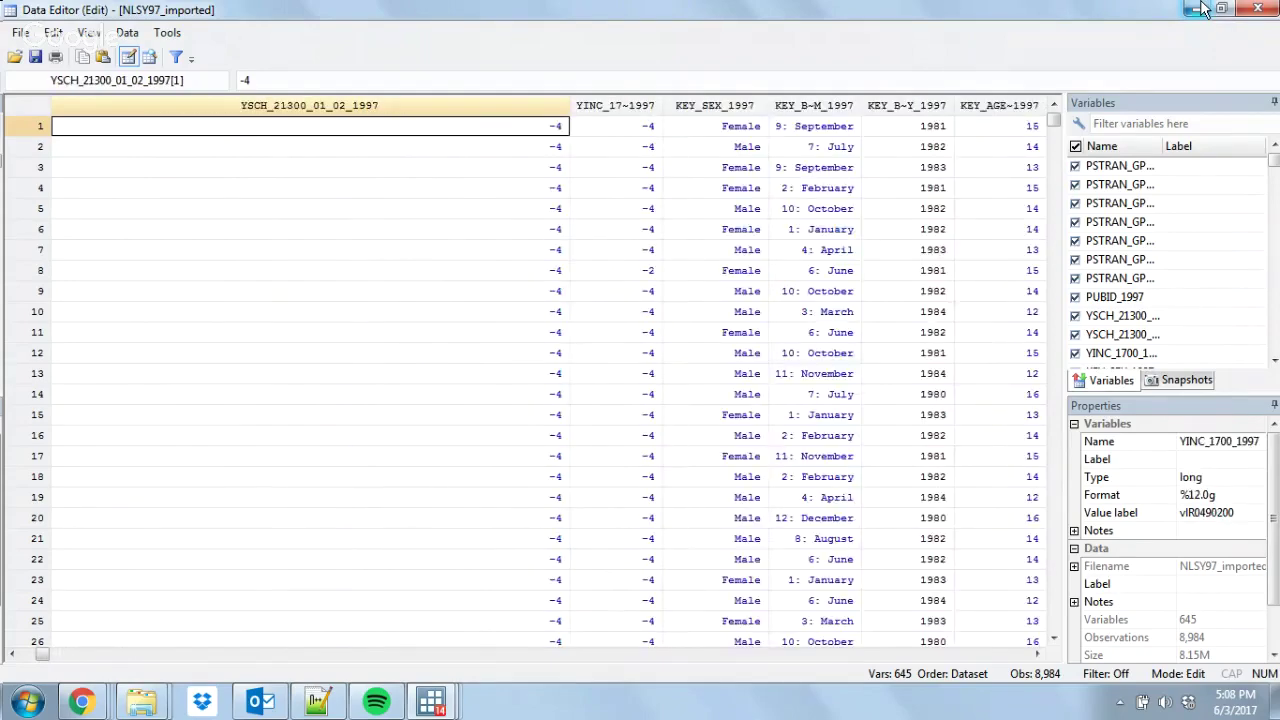
{"action": "key", "text": "Left"}
{"action": "key", "text": "Left"}
{"action": "key", "text": "Left"}
{"action": "key", "text": "Left"}
{"action": "key", "text": "Right"}
{"action": "key", "text": "Right"}
{"action": "key", "text": "Right"}
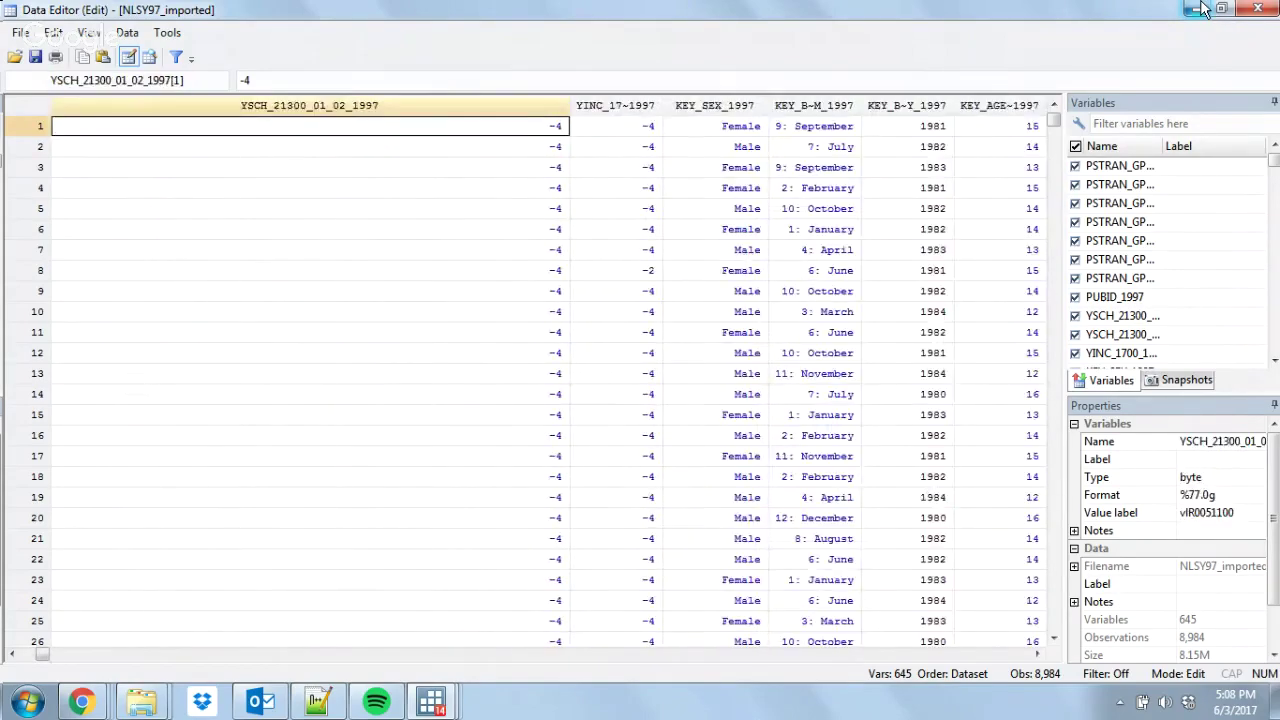
{"action": "key", "text": "Left"}
{"action": "key", "text": "Left"}
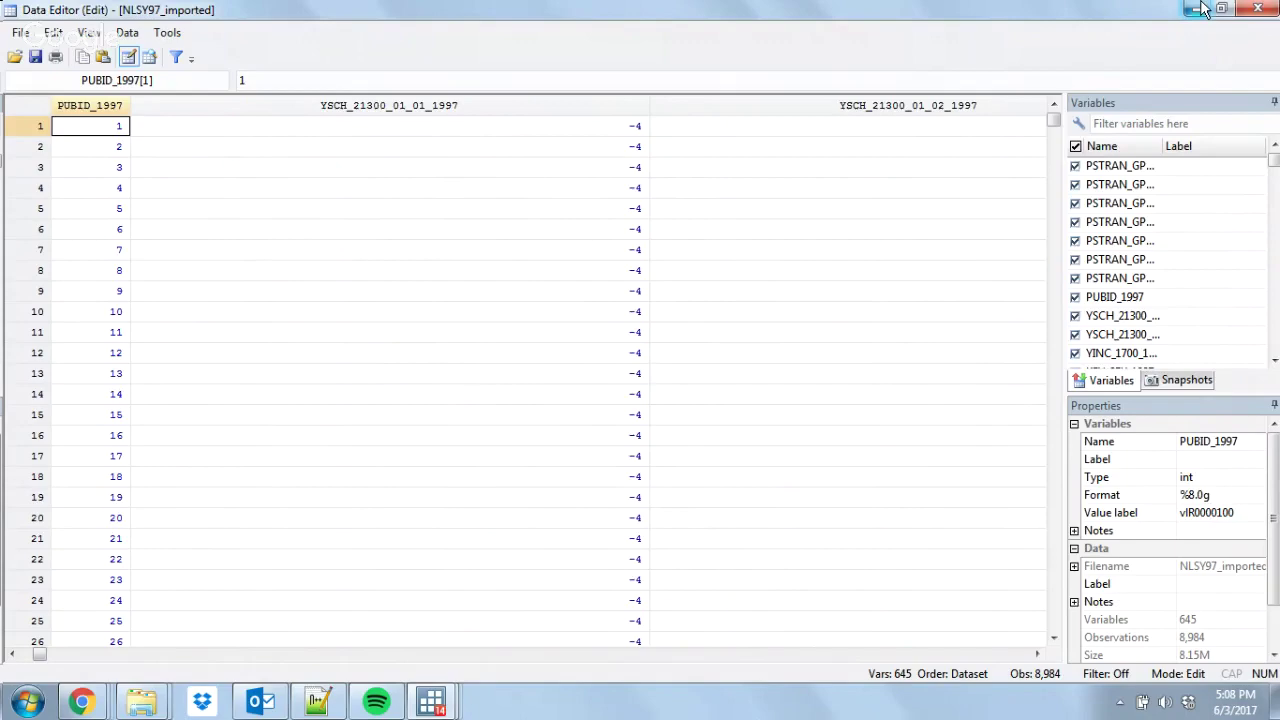
- Review the first observation's 1997 variables again, from the YSCH_21300 columns to the first YEMP_OCCODE columns
{"action": "key", "text": "Right"}
{"action": "key", "text": "Right"}
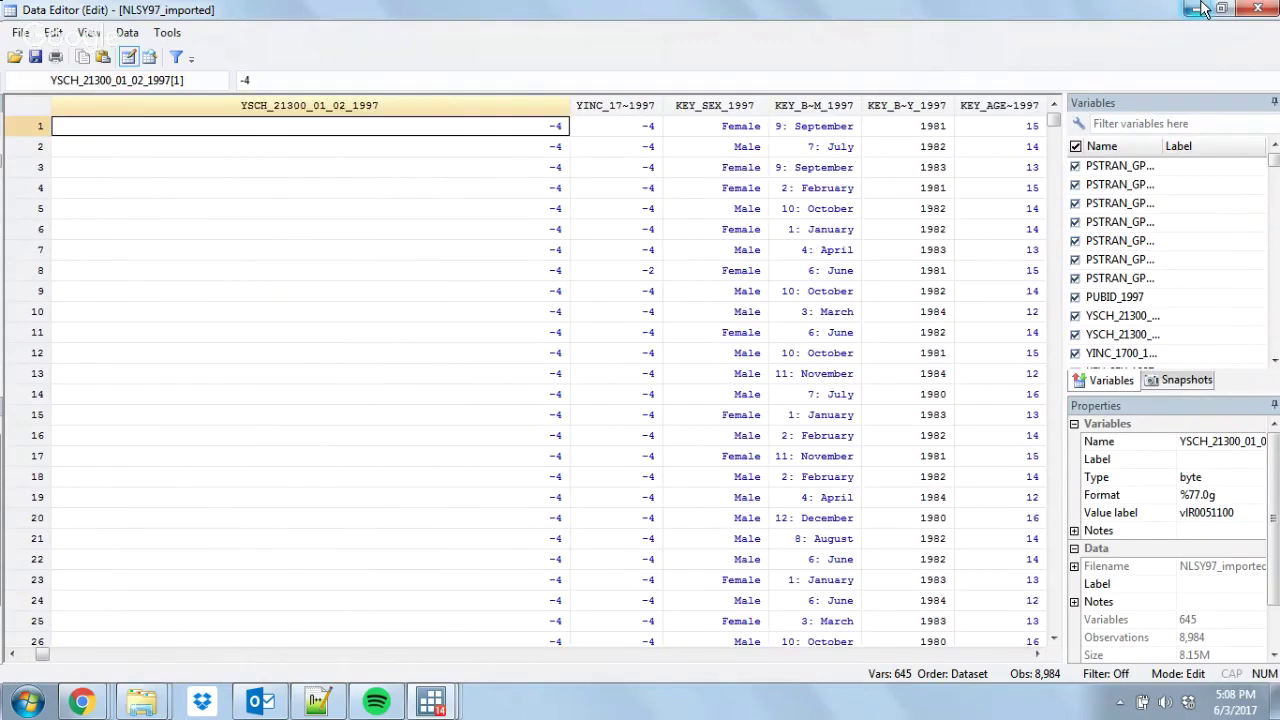
{"action": "key", "text": "Right"}
{"action": "key", "text": "Right"}
{"action": "key", "text": "Right"}
{"action": "key", "text": "Right"}
{"action": "key", "text": "Right"}
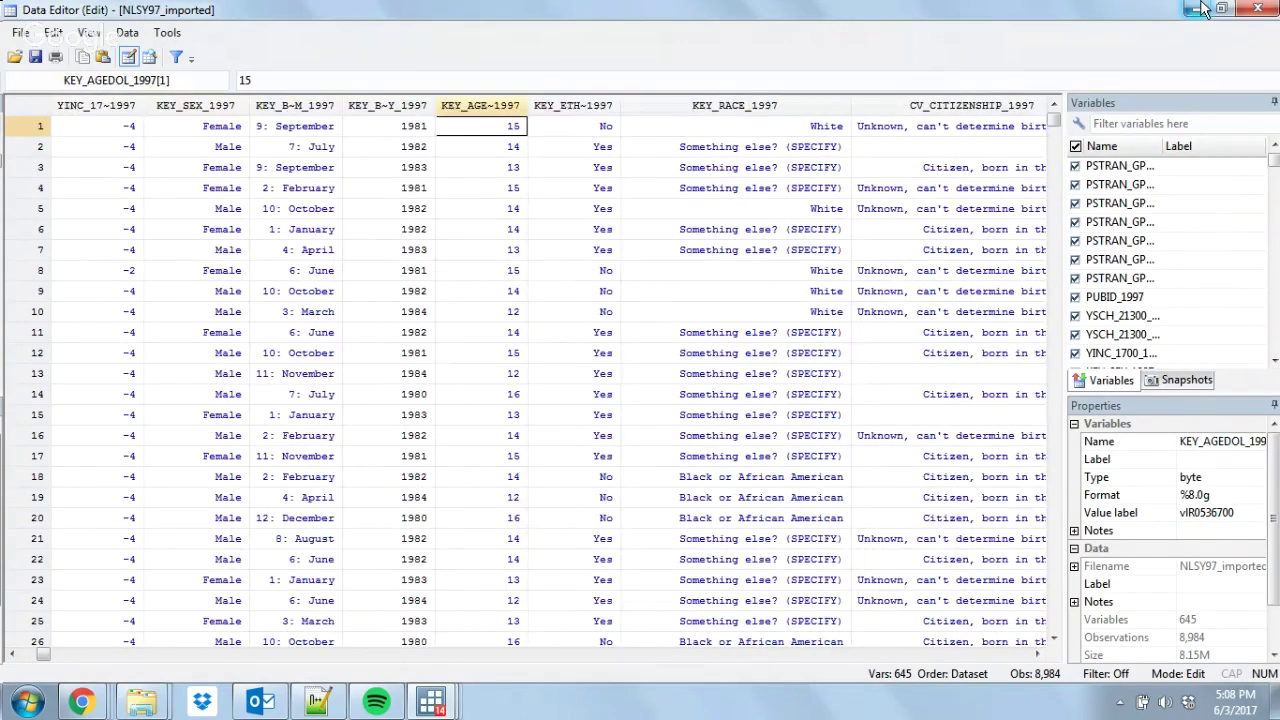
{"action": "key", "text": "Right"}
{"action": "key", "text": "Right"}
{"action": "key", "text": "Right"}
{"action": "key", "text": "Right"}
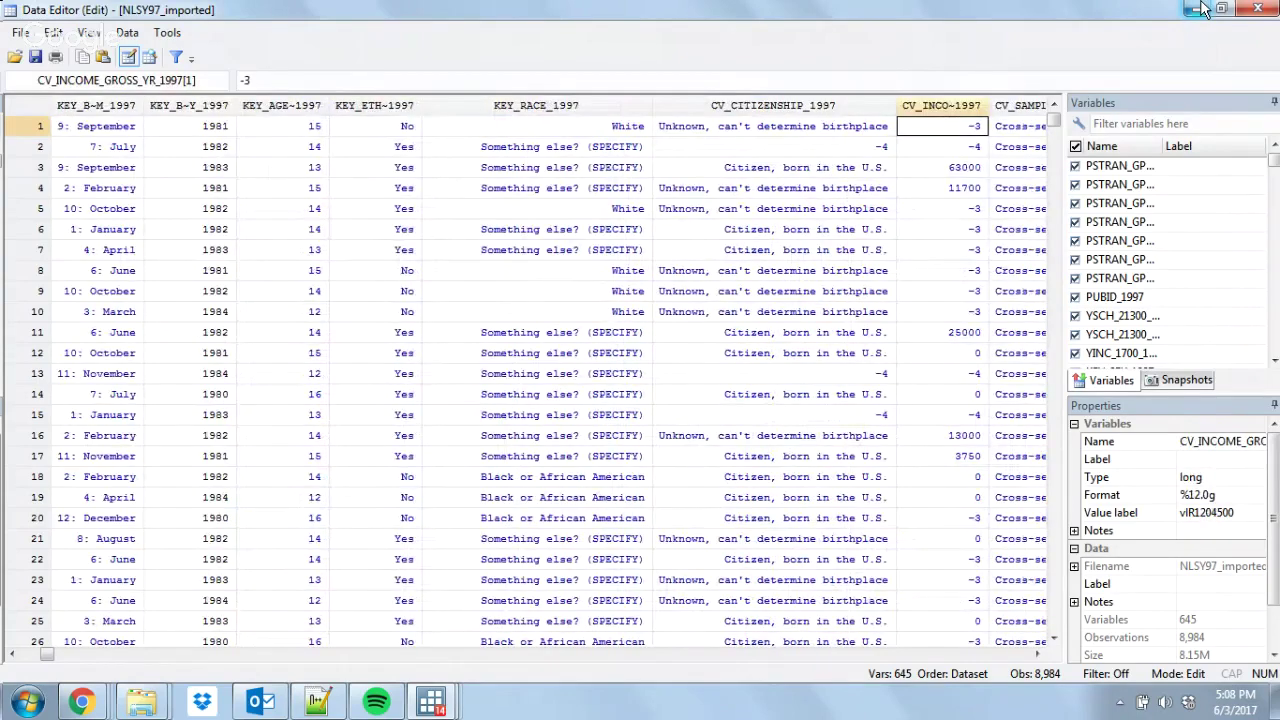
{"action": "key", "text": "Right"}
{"action": "key", "text": "Right"}
{"action": "key", "text": "Right"}
{"action": "key", "text": "Right"}
{"action": "key", "text": "Left"}
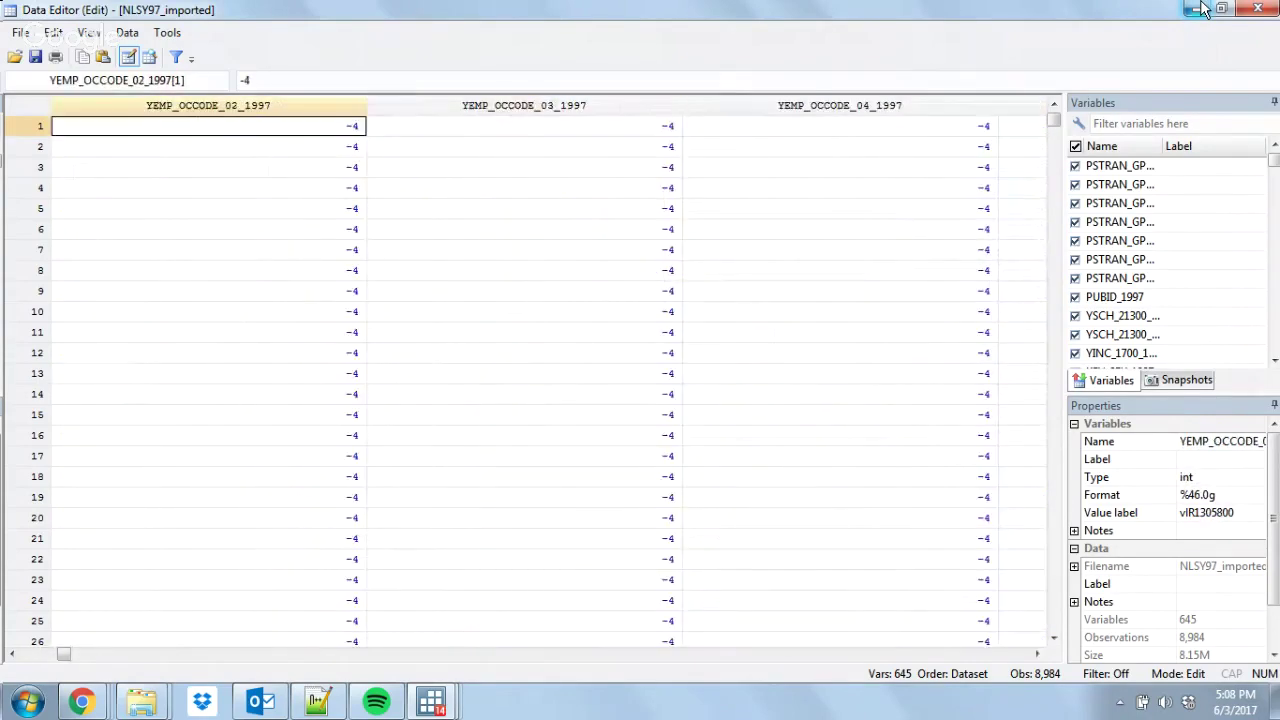
- Compare how the YSCH_21300 and YEMP_OCCODE variables repeat in separate columns for 1998
{"action": "key", "text": "Right"}
{"action": "key", "text": "Right"}
{"action": "key", "text": "Right"}
{"action": "key", "text": "Right"}
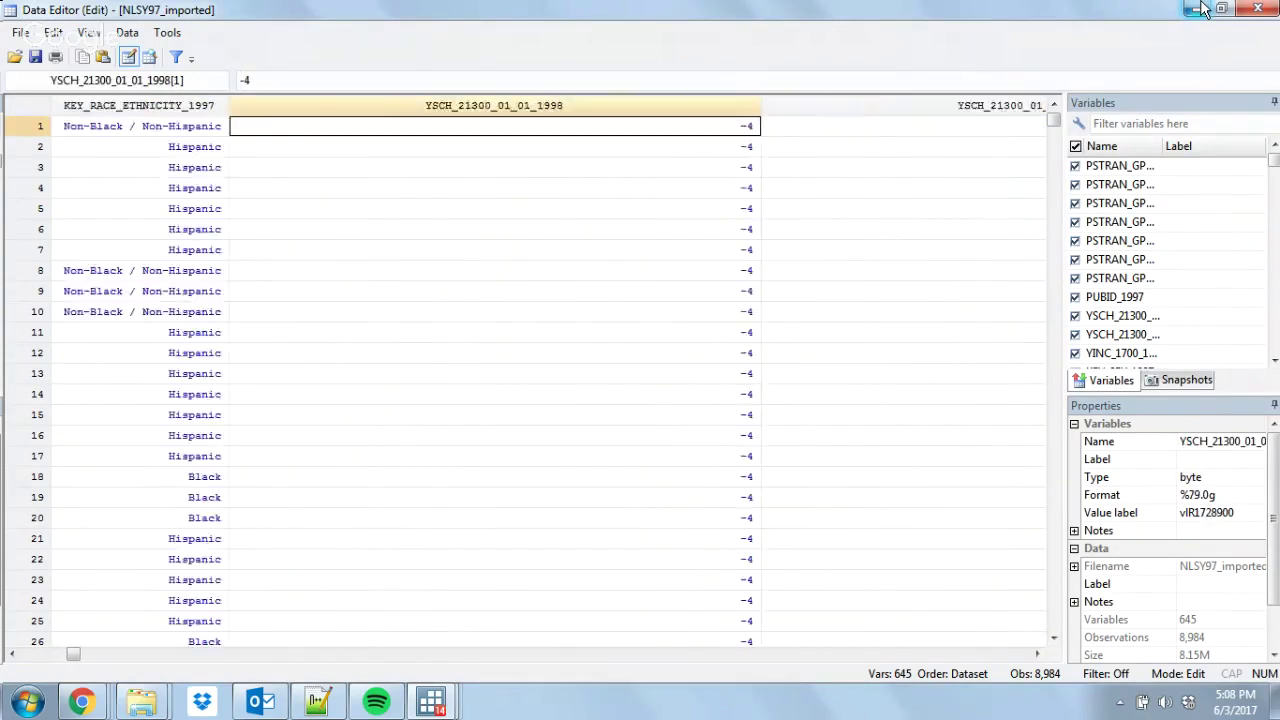
{"action": "key", "text": "Right"}
{"action": "key", "text": "Right"}
{"action": "key", "text": "Right"}
{"action": "key", "text": "Right"}
{"action": "key", "text": "Right"}
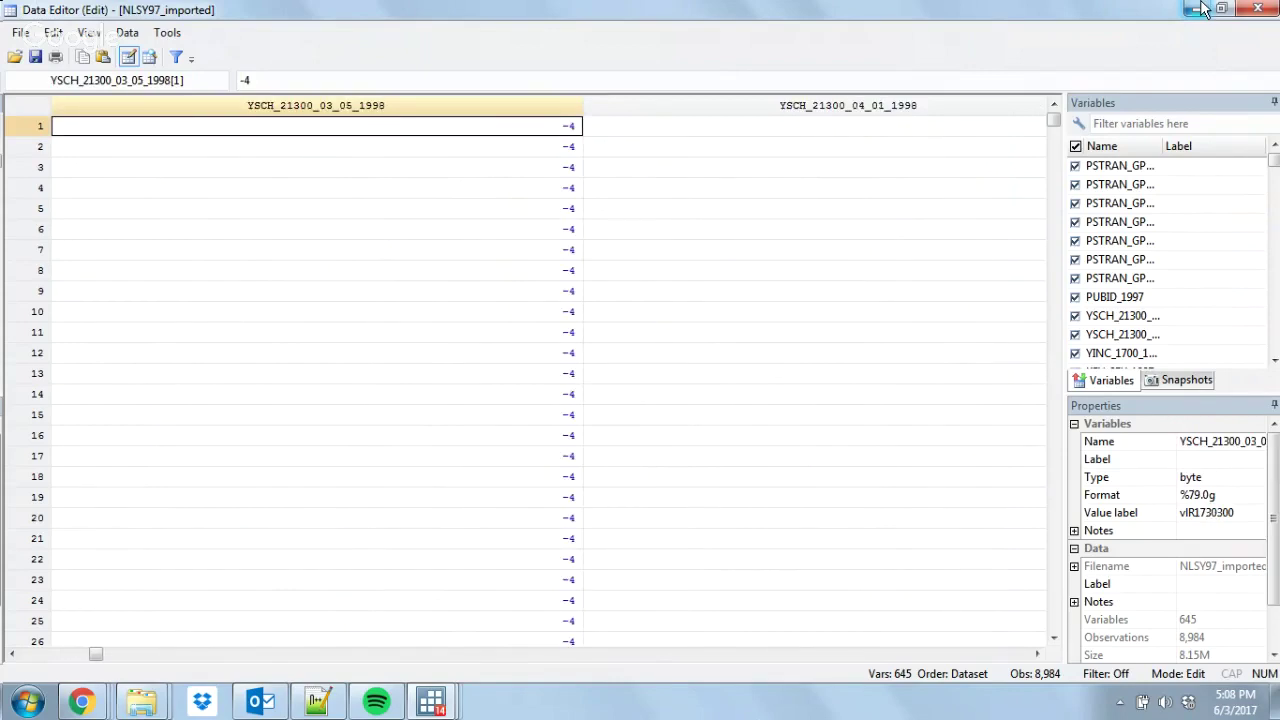
{"action": "key", "text": "Right"}
{"action": "key", "text": "Right"}
{"action": "key", "text": "Right"}
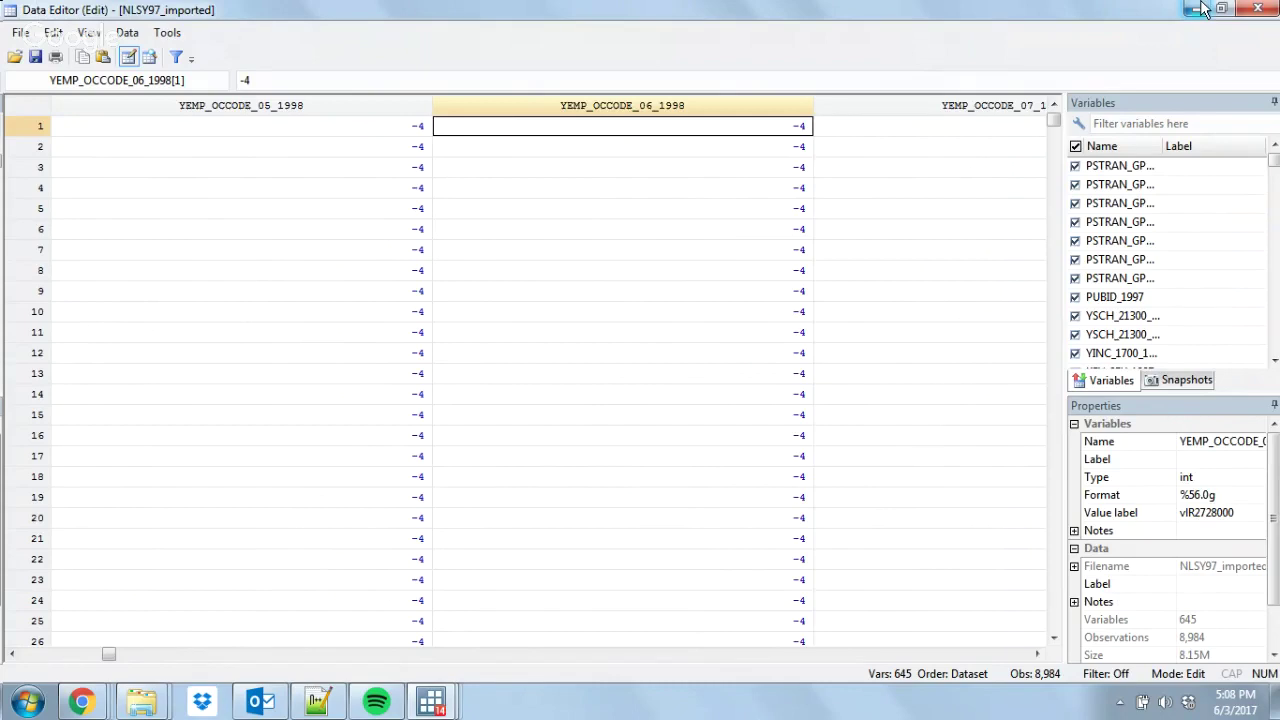
{"action": "key", "text": "Right"}
{"action": "key", "text": "Right"}
{"action": "key", "text": "Right"}
{"action": "key", "text": "Right"}
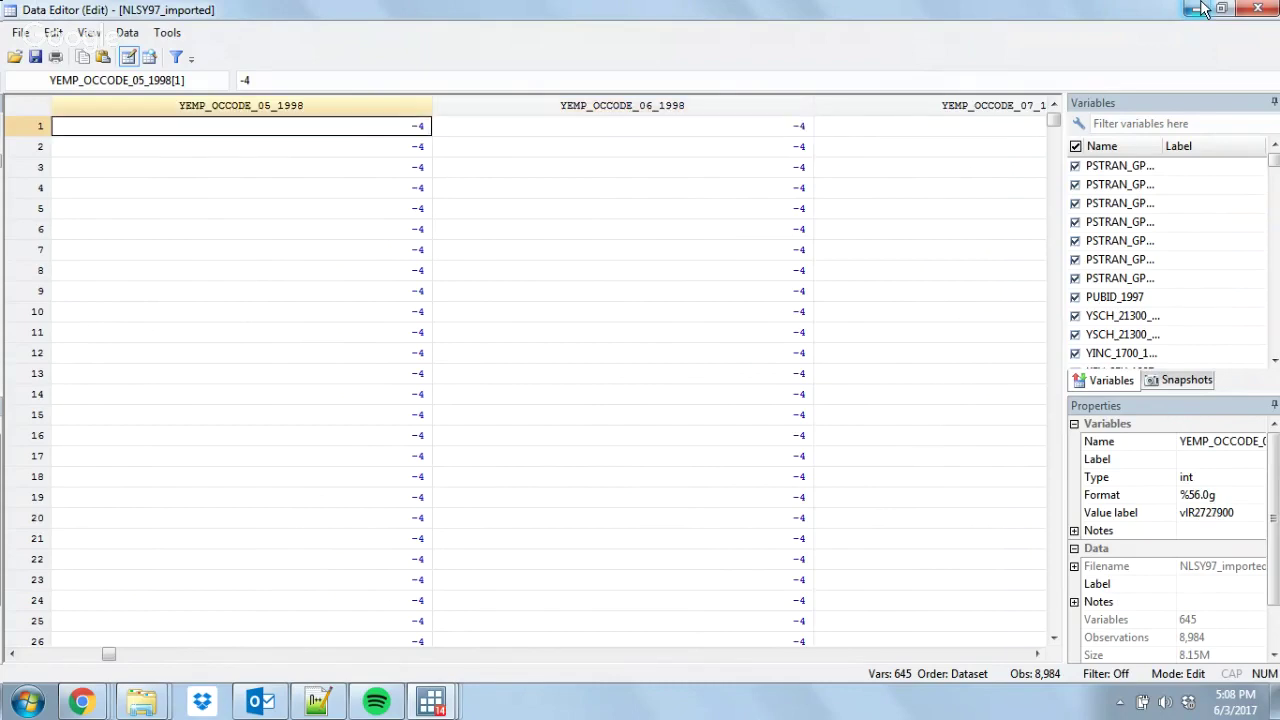
- Look through the first observation's YSCH_21300 schooling columns for 1999
{"action": "key", "text": "Right"}
{"action": "key", "text": "Right"}
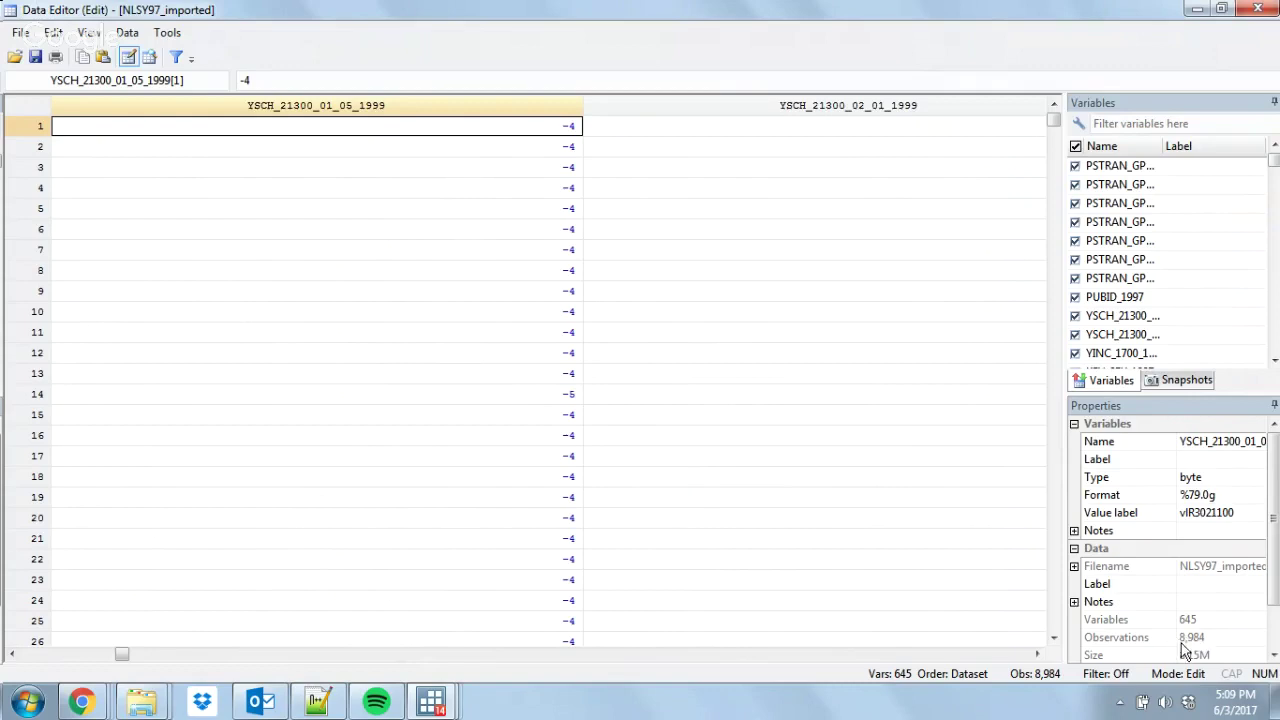
{"action": "scroll", "coordinate": [913, 385], "scroll_direction": "right", "scroll_amount": 3}
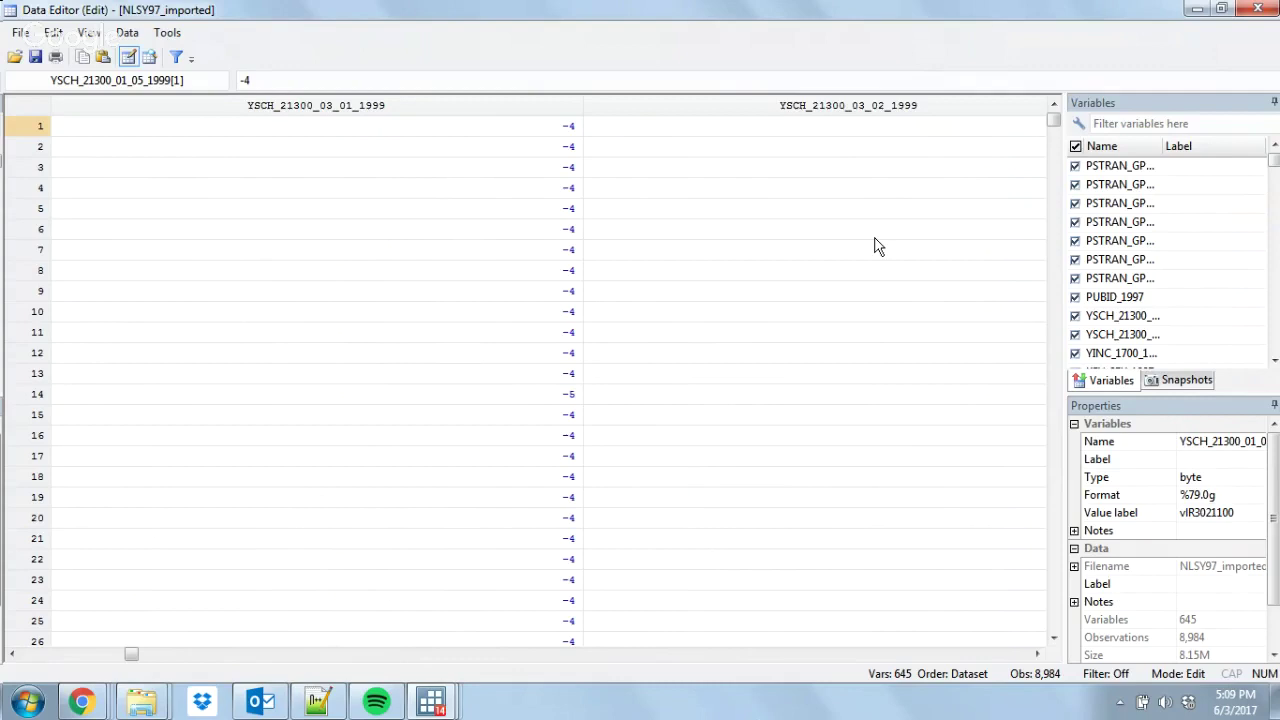
{"action": "key", "text": "Right"}
{"action": "key", "text": "Right"}
{"action": "key", "text": "Right"}
{"action": "key", "text": "Right"}
{"action": "key", "text": "Right"}
{"action": "key", "text": "Right"}
{"action": "key", "text": "Right"}
{"action": "key", "text": "Right"}
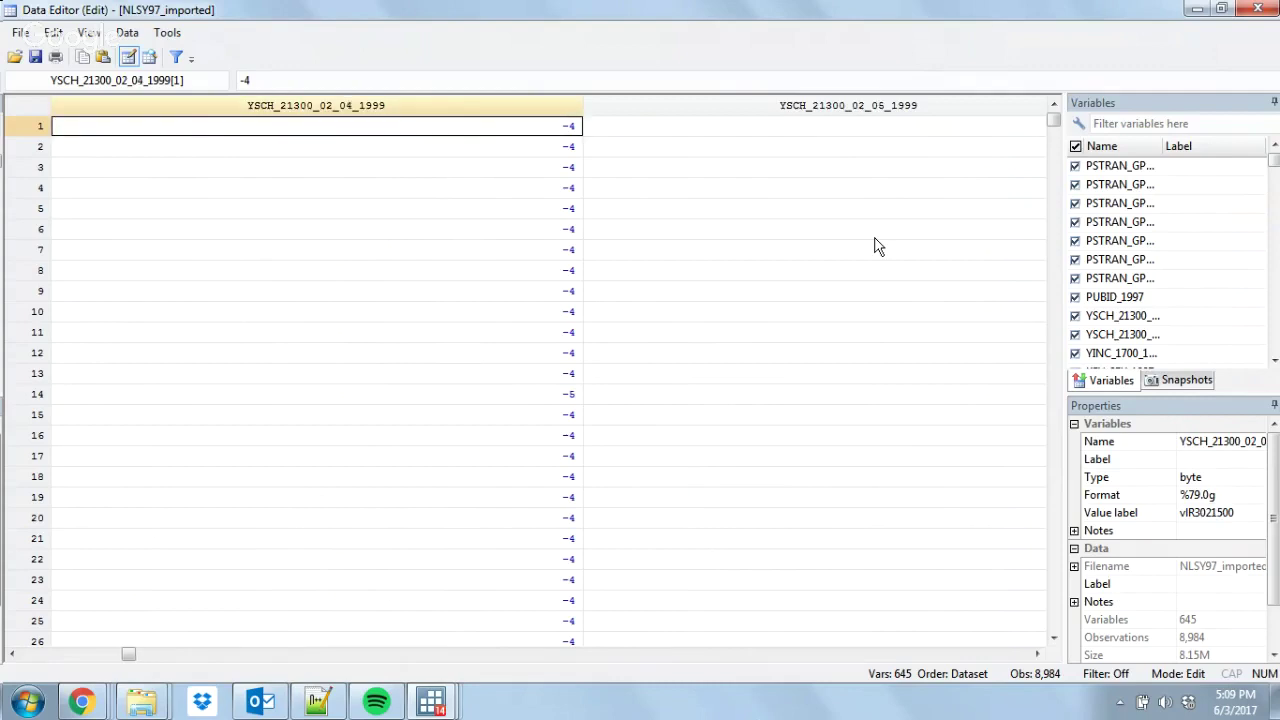
{"action": "key", "text": "Right"}
{"action": "key", "text": "Left"}
{"action": "key", "text": "Left"}
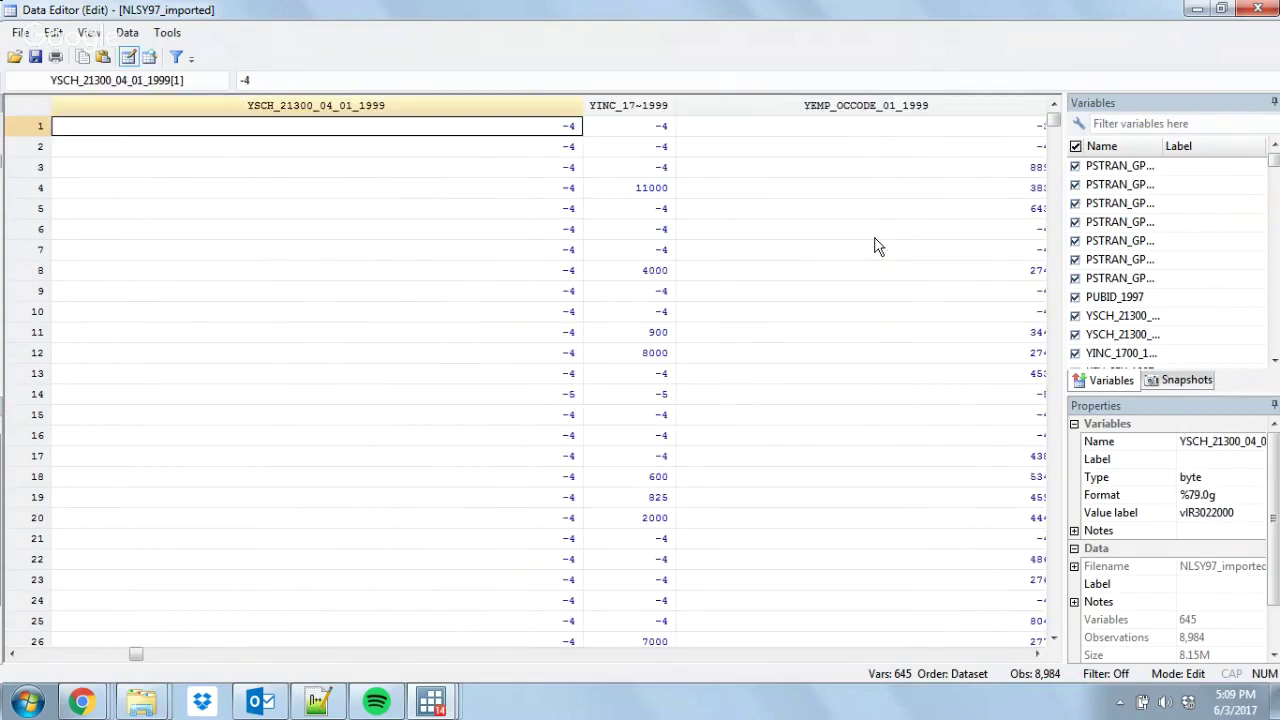
- Look through the 1999 income and occupation code columns up to the first YSCH_21300 variable for 2000
{"action": "key", "text": "Right"}
{"action": "key", "text": "Right"}
{"action": "key", "text": "Right"}
{"action": "key", "text": "Right"}
{"action": "key", "text": "Right"}
{"action": "key", "text": "Right"}
{"action": "key", "text": "Right"}
{"action": "key", "text": "Right"}
{"action": "key", "text": "Right"}
{"action": "key", "text": "Right"}
{"action": "key", "text": "Right"}
{"action": "key", "text": "Right"}
{"action": "key", "text": "Right"}
{"action": "key", "text": "Right"}
{"action": "key", "text": "Right"}
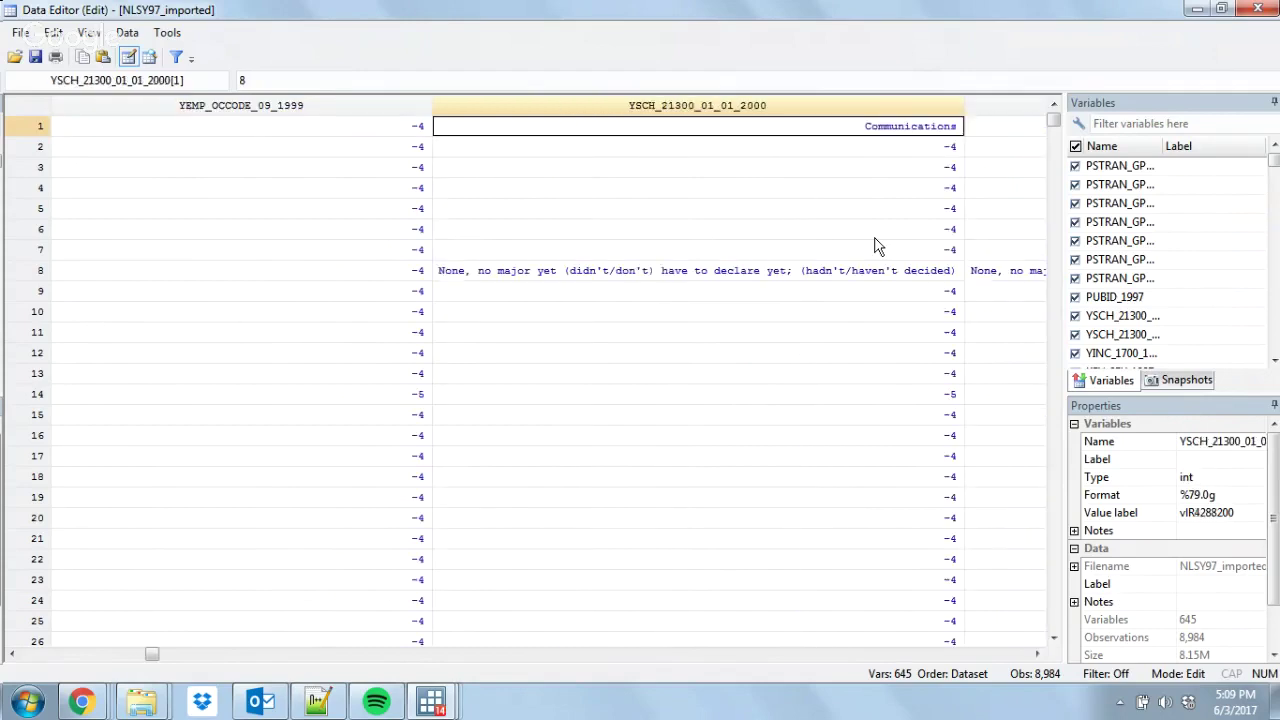
- Examine the YSCH_21300 columns from 2000 onward until reaching those for 2002
{"action": "key", "text": "Right"}
{"action": "key", "text": "Right"}
{"action": "key", "text": "Right"}
{"action": "key", "text": "Right"}
{"action": "key", "text": "Right"}
{"action": "key", "text": "Right"}
{"action": "key", "text": "Right"}
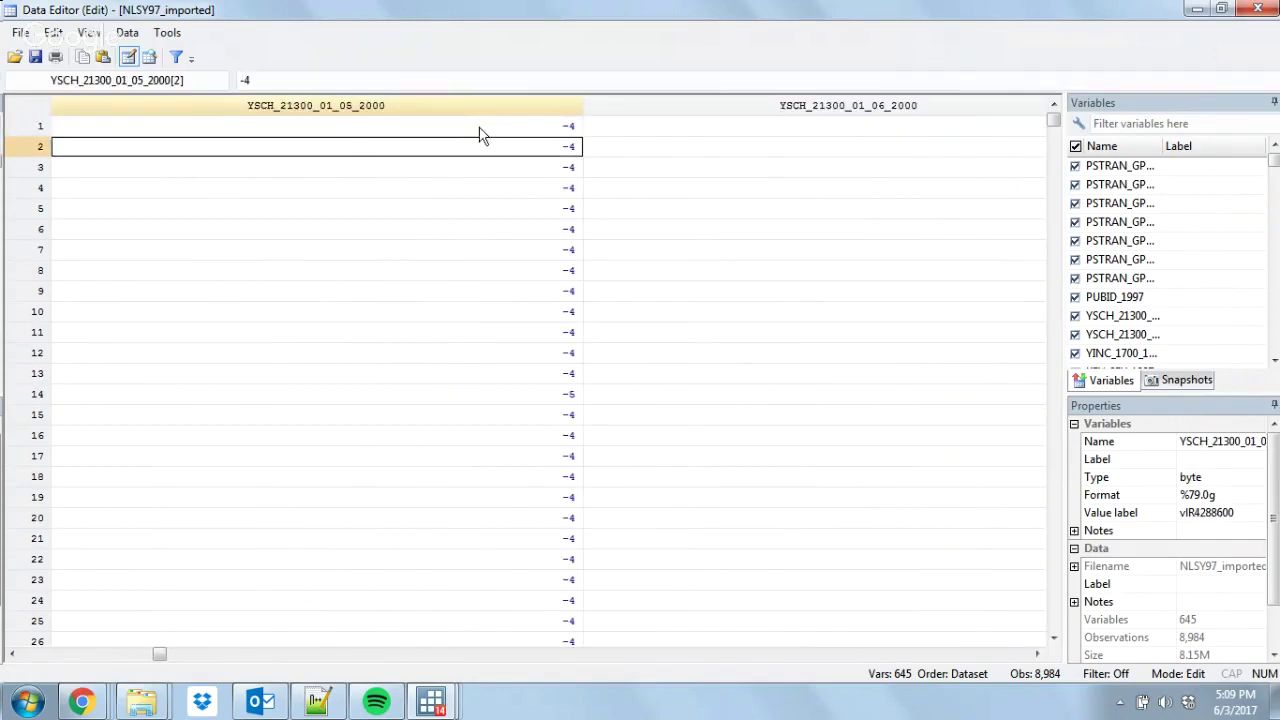
{"action": "key", "text": "Right"}
{"action": "key", "text": "Right"}
{"action": "key", "text": "Right"}
{"action": "key", "text": "Right"}
{"action": "key", "text": "Right"}
{"action": "key", "text": "Right"}
{"action": "key", "text": "Right"}
{"action": "key", "text": "Right"}
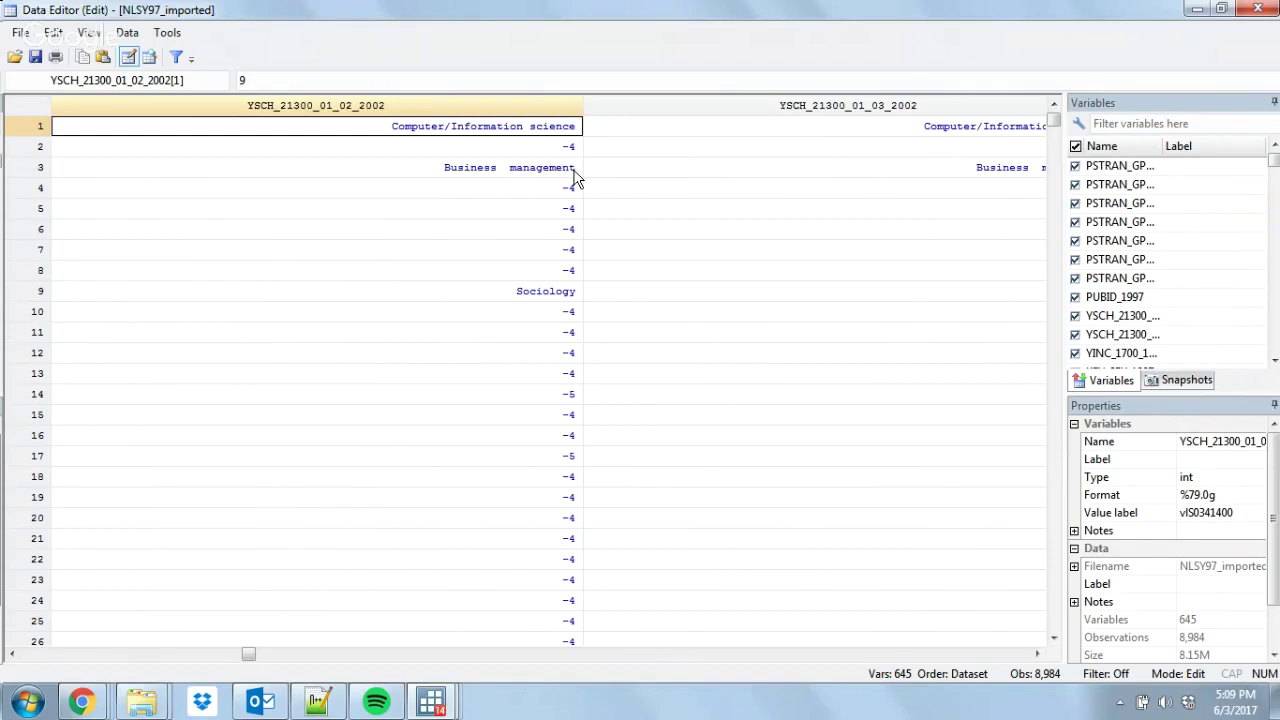
- Look through the 2002 YSCH_21300 columns of the first observation and close the Data Editor
{"action": "key", "text": "Right"}
{"action": "key", "text": "Right"}
{"action": "key", "text": "Right"}
{"action": "key", "text": "Right"}
{"action": "key", "text": "Right"}
{"action": "key", "text": "Right"}
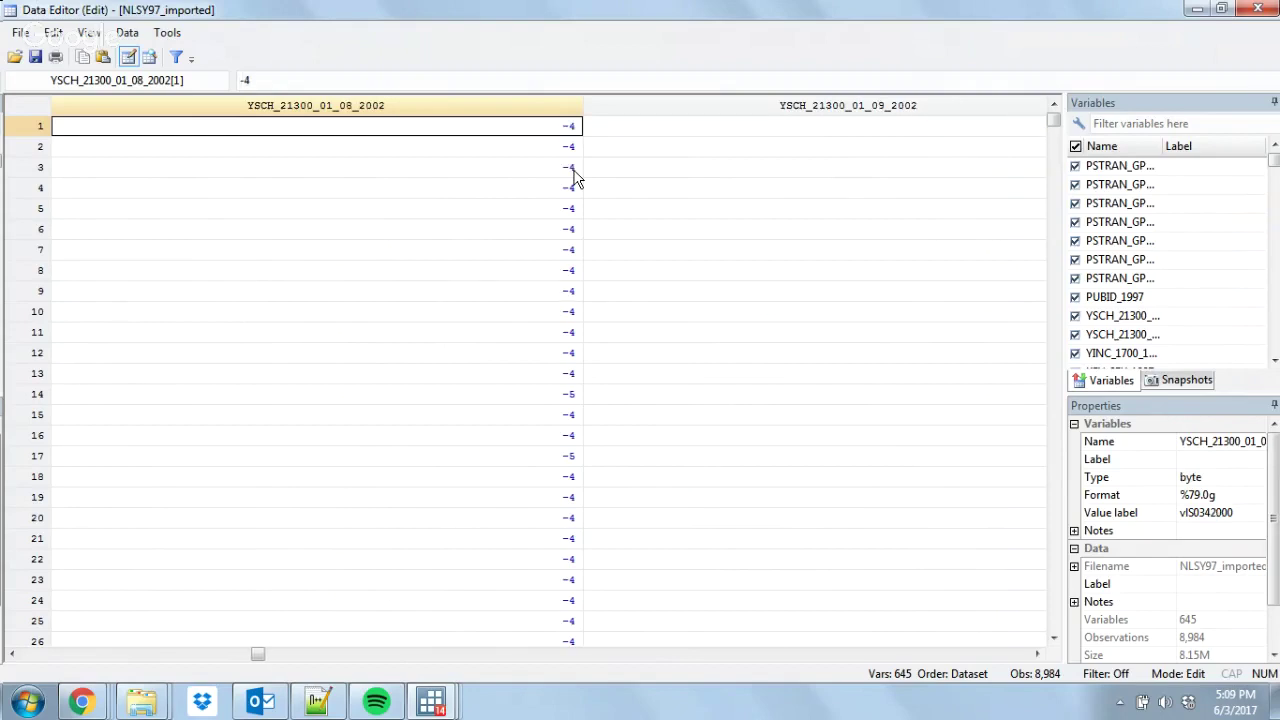
{"action": "left_click", "coordinate": [1258, 9]}
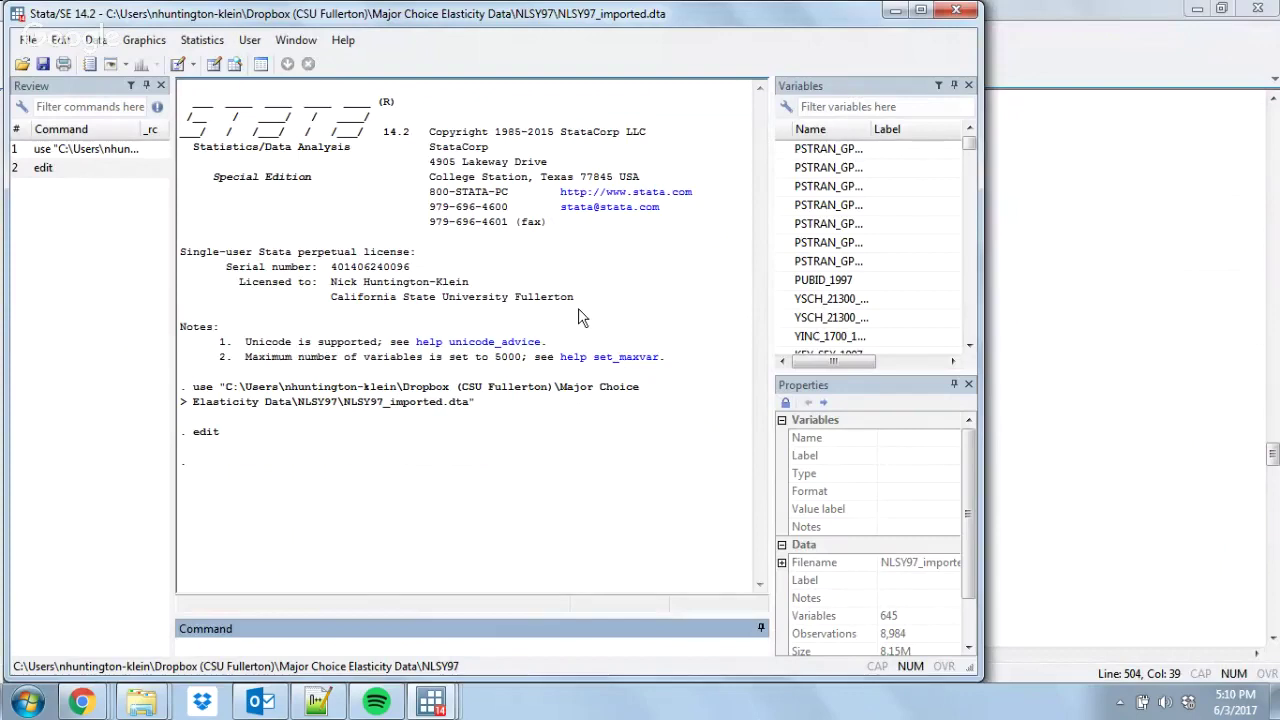
- Open the help for the reshape command and highlight the heading "To go from wide to long:"
{"action": "type", "text": "help reshape"}
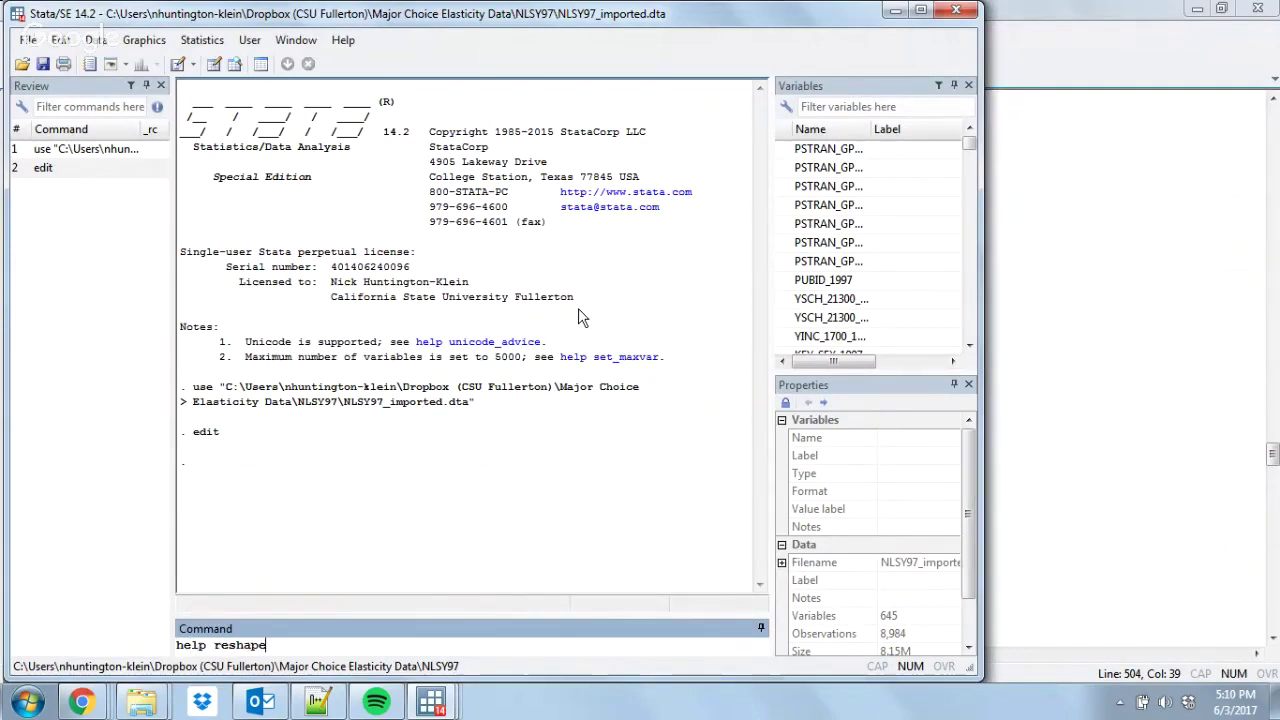
{"action": "key", "text": "Return"}
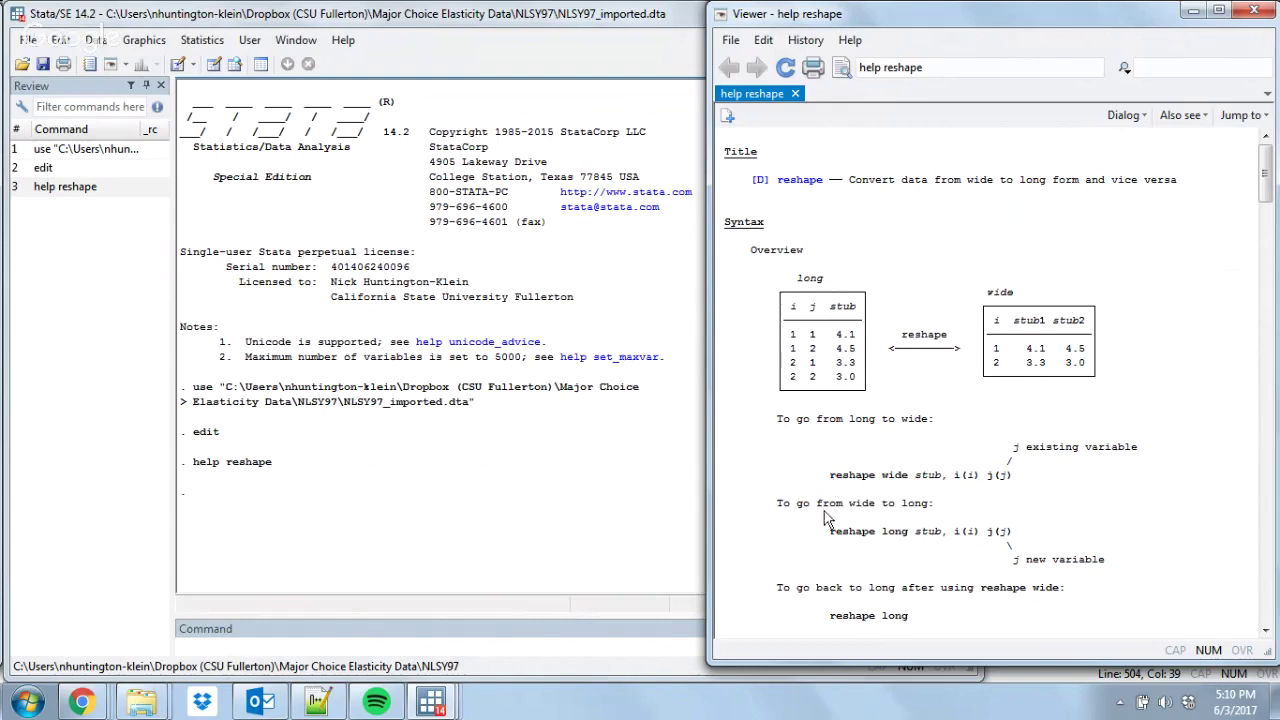
{"action": "left_click_drag", "start_coordinate": [778, 503], "coordinate": [936, 508]}
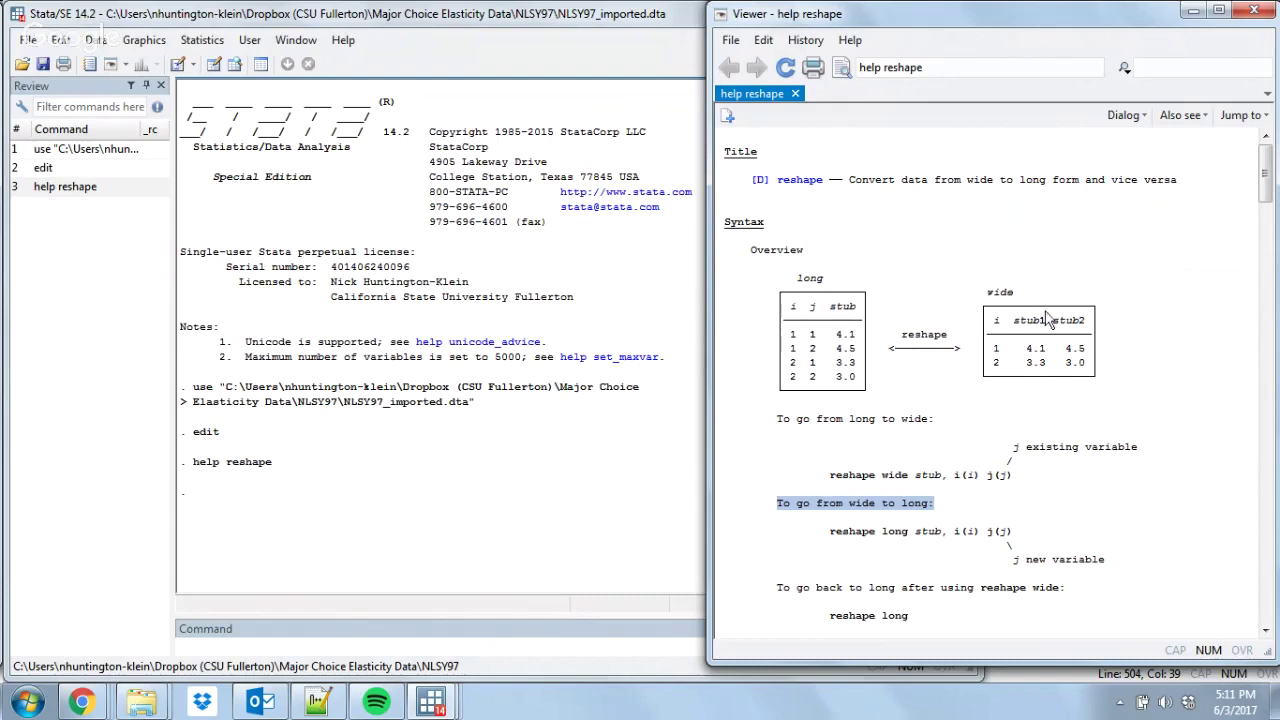
- Summarize all yearly income variables with the command summ YINC_1700*
{"action": "left_click", "coordinate": [454, 644]}
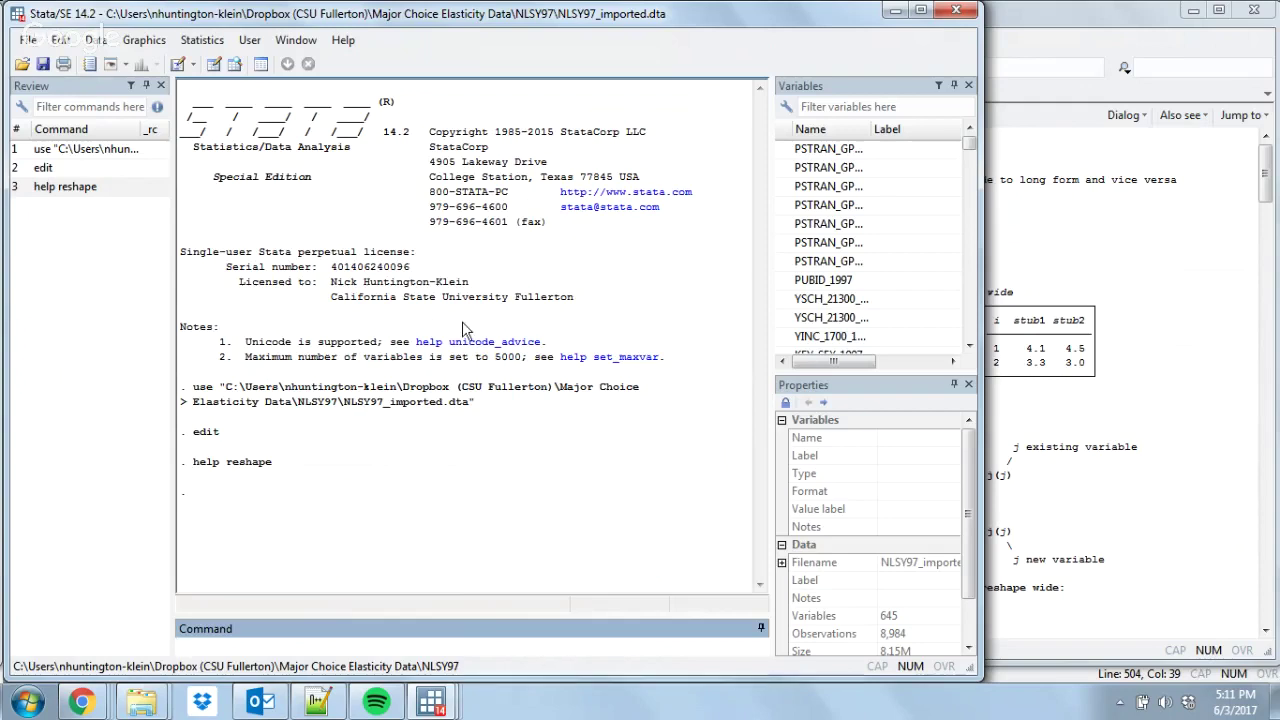
{"action": "type", "text": "summ YINC"}
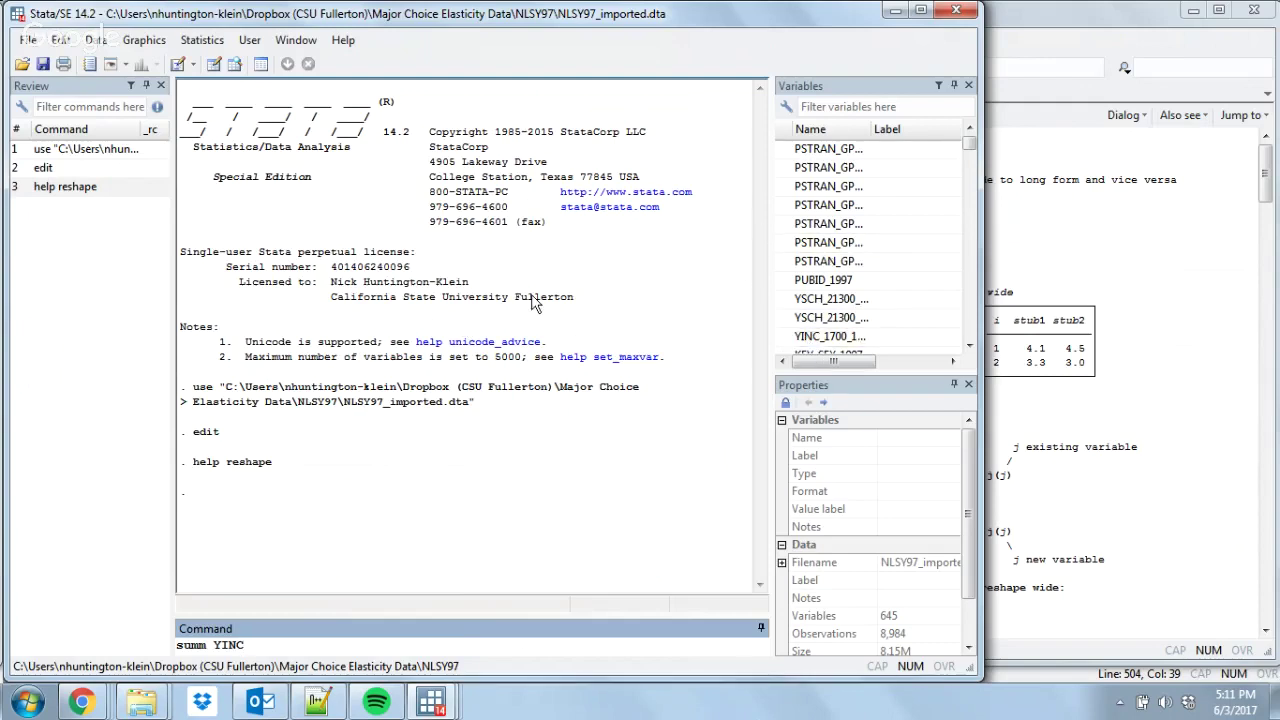
{"action": "type", "text": "_1700*"}
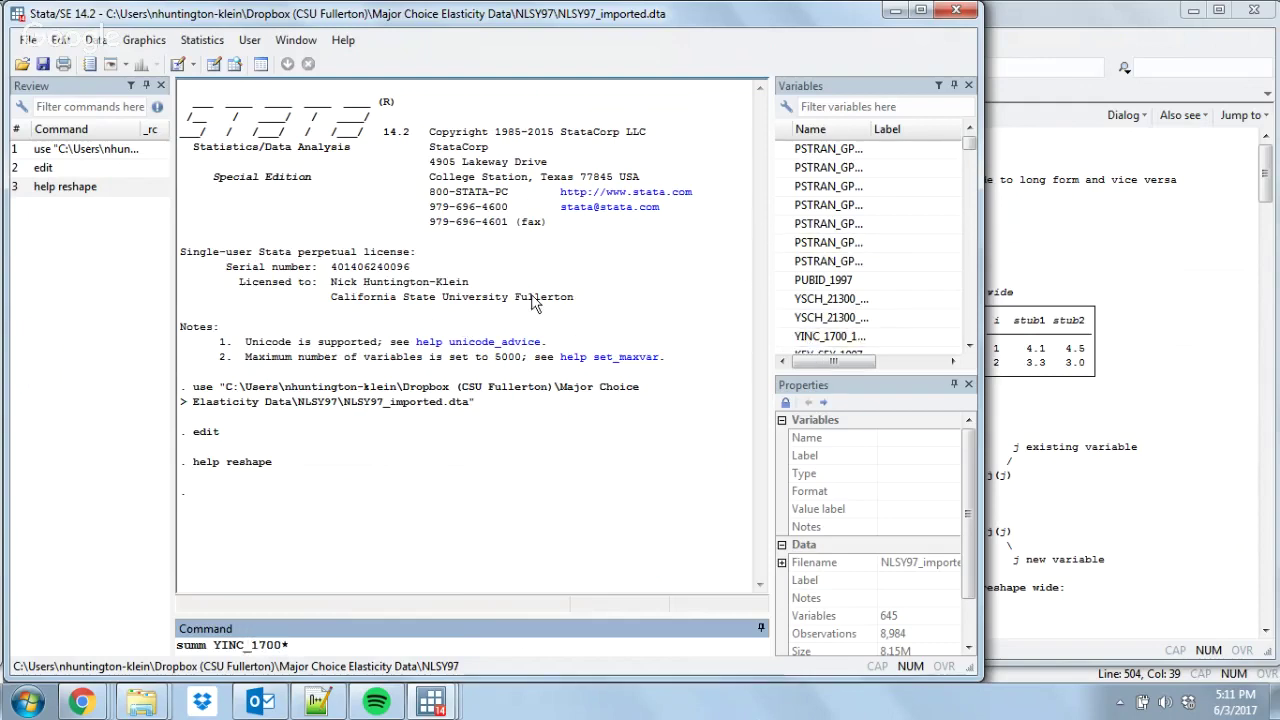
{"action": "key", "text": "Return"}
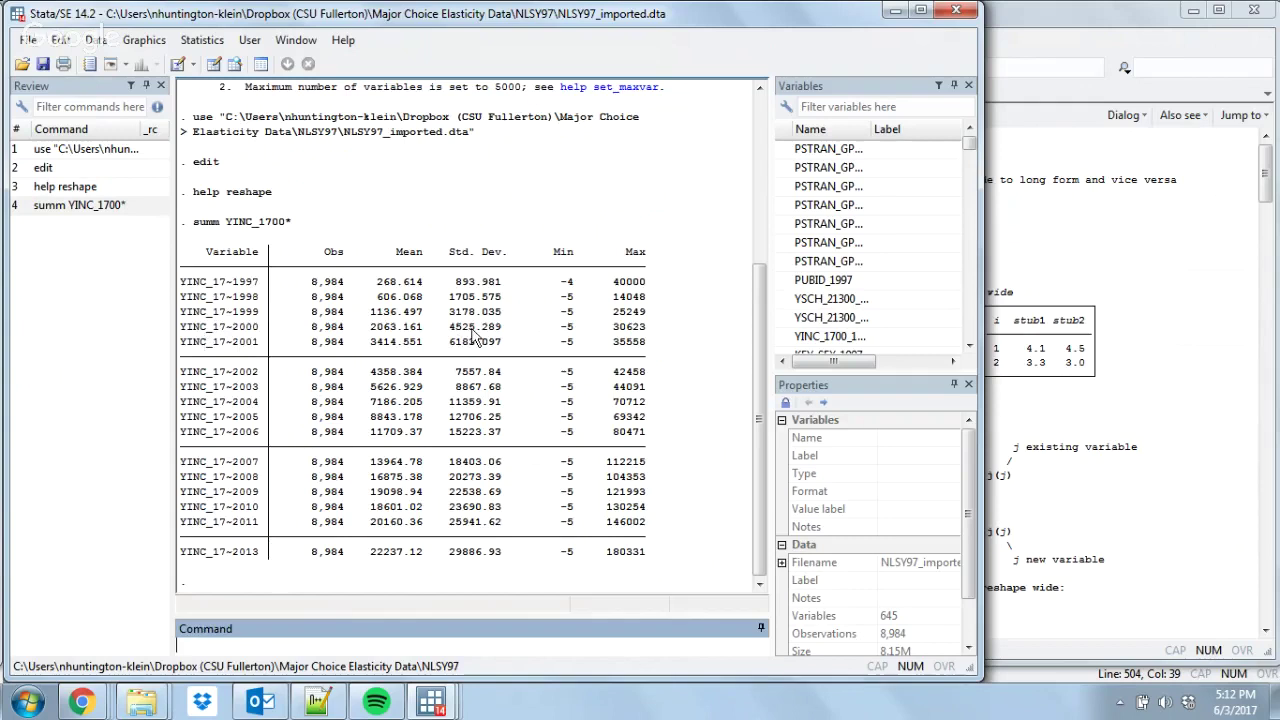
- Describe YINC_1700_1997 and highlight the YINC_1700_ stub of its name in the results
{"action": "type", "text": "desc YINC_1700_1997"}
{"action": "key", "text": "Return"}
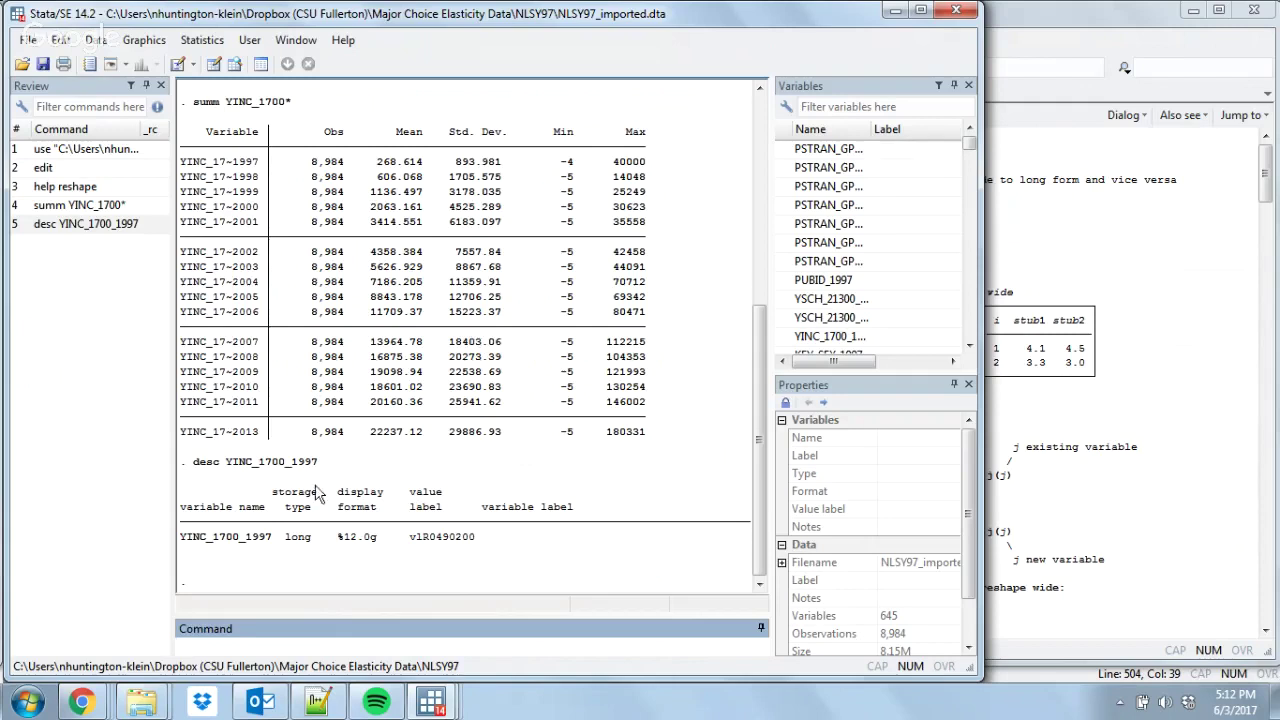
{"action": "left_click_drag", "start_coordinate": [181, 540], "coordinate": [273, 543]}
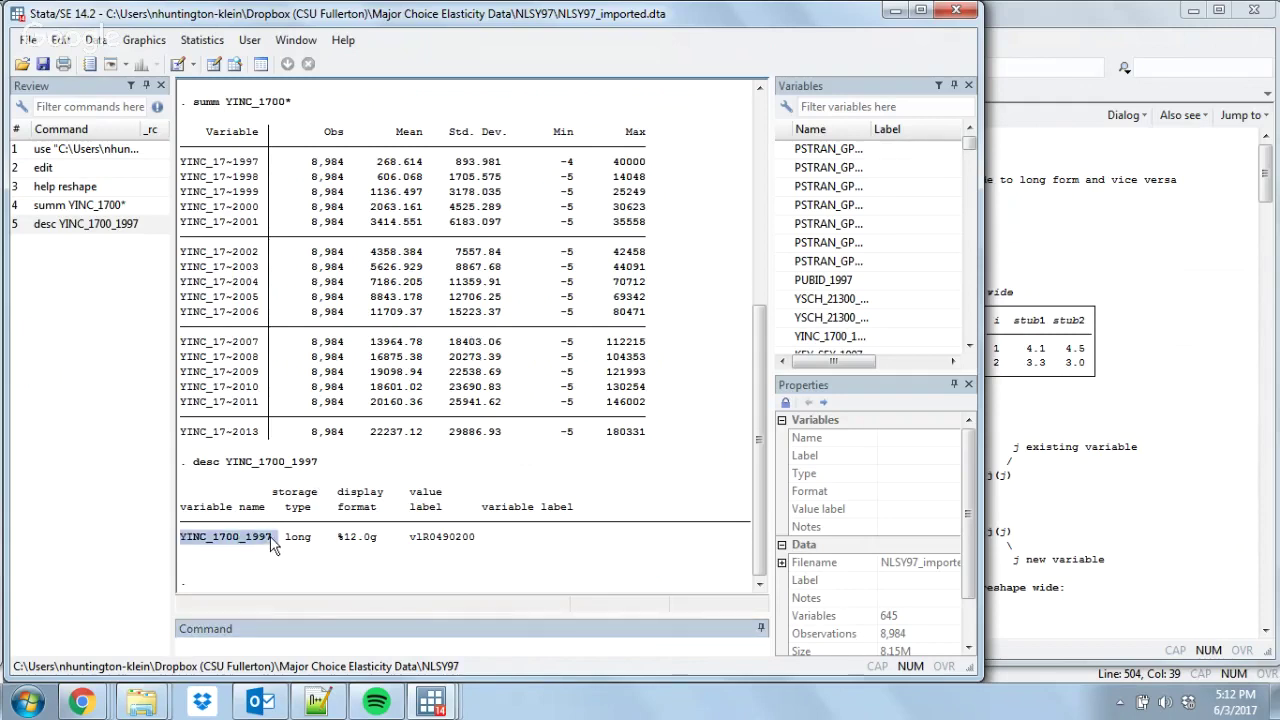
{"action": "left_click", "coordinate": [185, 543]}
{"action": "left_click_drag", "start_coordinate": [181, 543], "coordinate": [243, 545]}
- Reshape the income data to long form with reshape long YINC_1700_, i(PUBID_1997) j(year), keeping the reshape help syntax in view
{"action": "left_click", "coordinate": [1022, 503]}
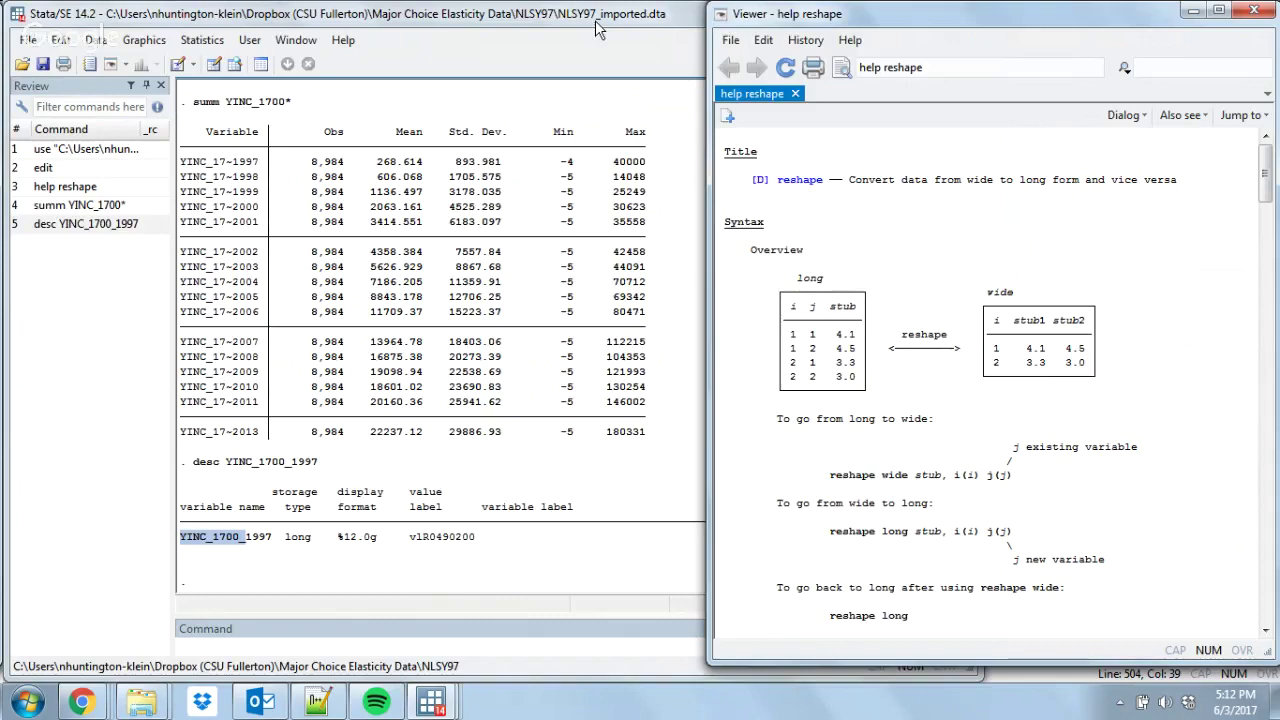
{"action": "left_click_drag", "start_coordinate": [595, 28], "coordinate": [483, 15]}
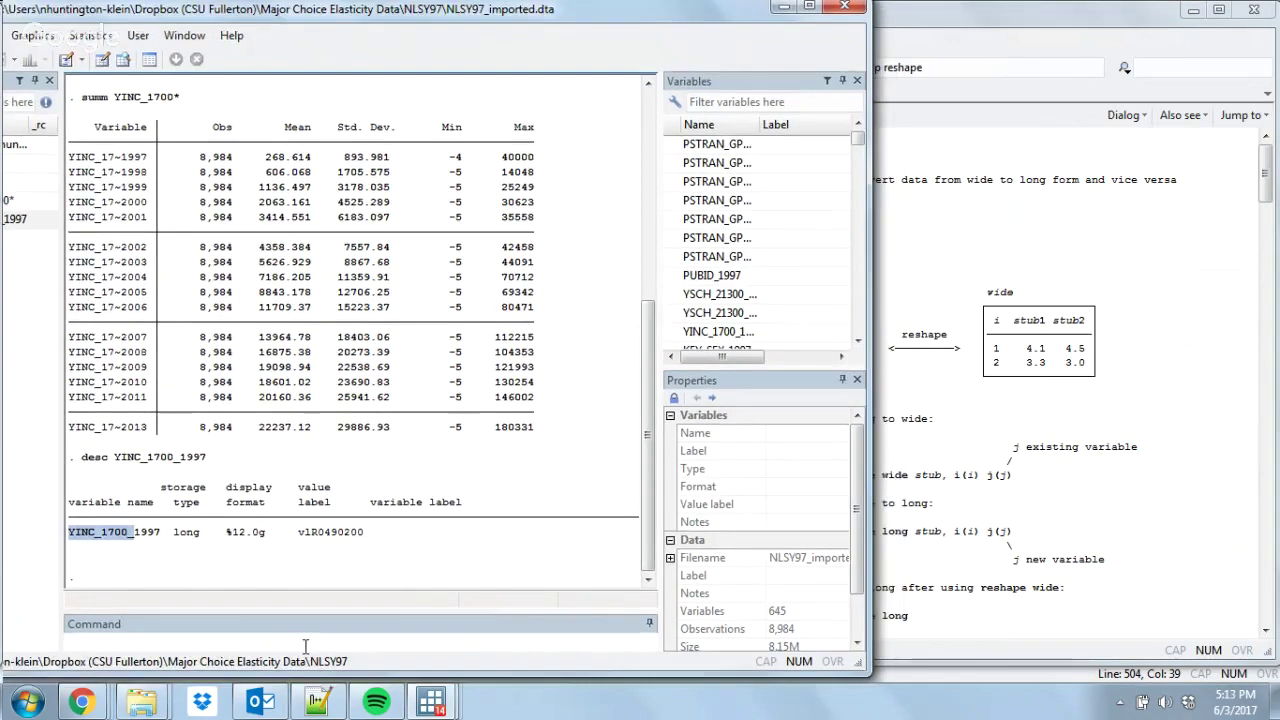
{"action": "left_click", "coordinate": [305, 645]}
{"action": "type", "text": "reshape long"}
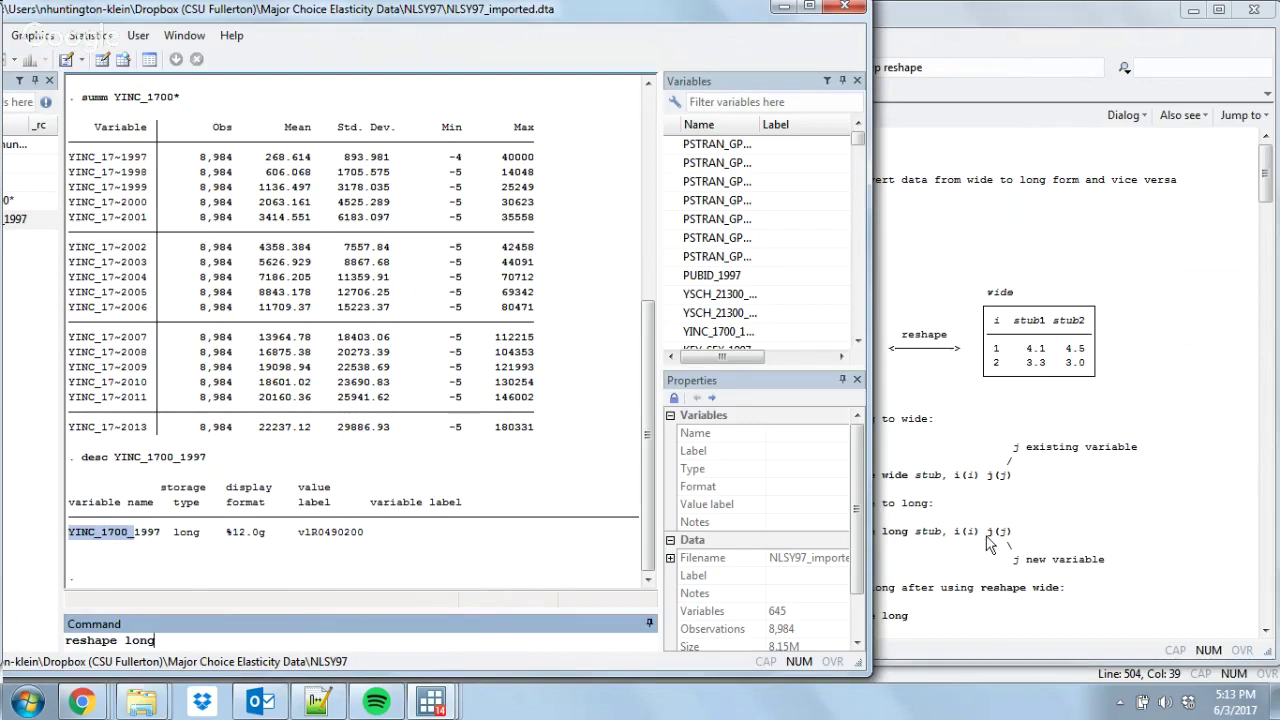
{"action": "left_click", "coordinate": [1060, 550]}
{"action": "left_click", "coordinate": [370, 637]}
{"action": "type", "text": "YINC_1700_, i("}
{"action": "type", "text": "PUBIC_"}
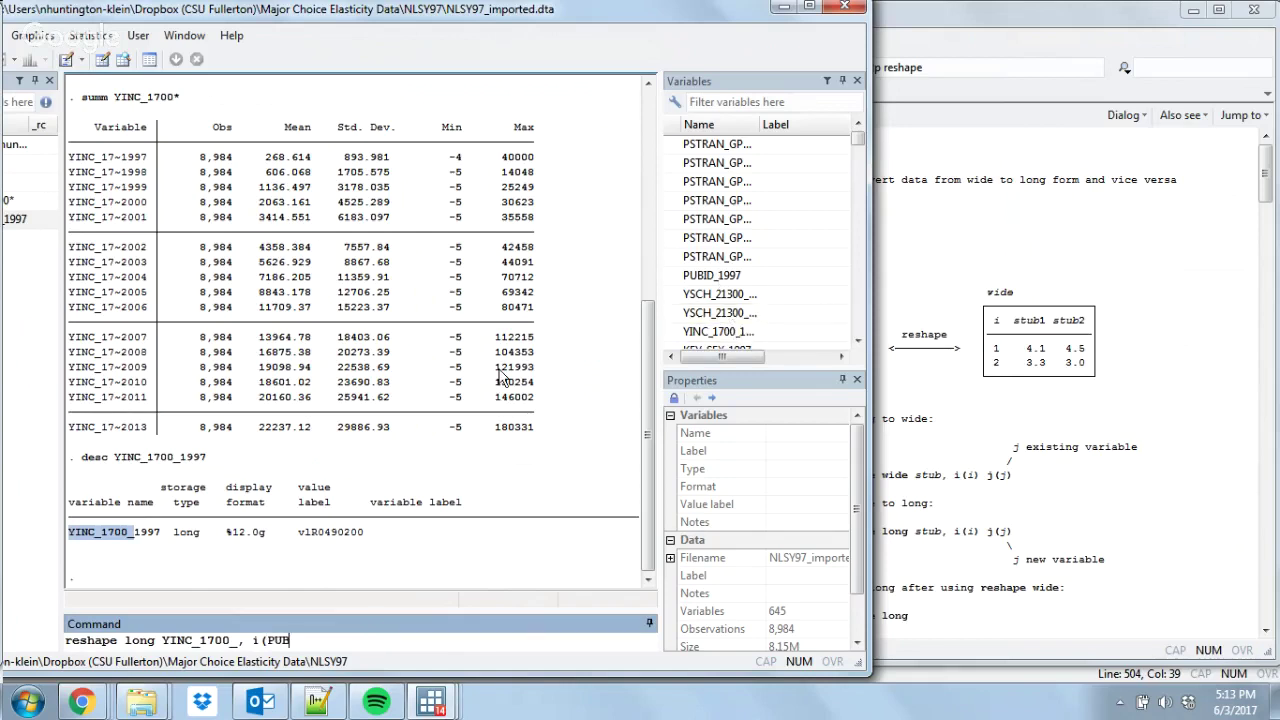
{"action": "key", "text": "BackSpace"}
{"action": "key", "text": "BackSpace"}
{"action": "type", "text": "D_1997) j("}
{"action": "type", "text": "year)"}
{"action": "key", "text": "Return"}
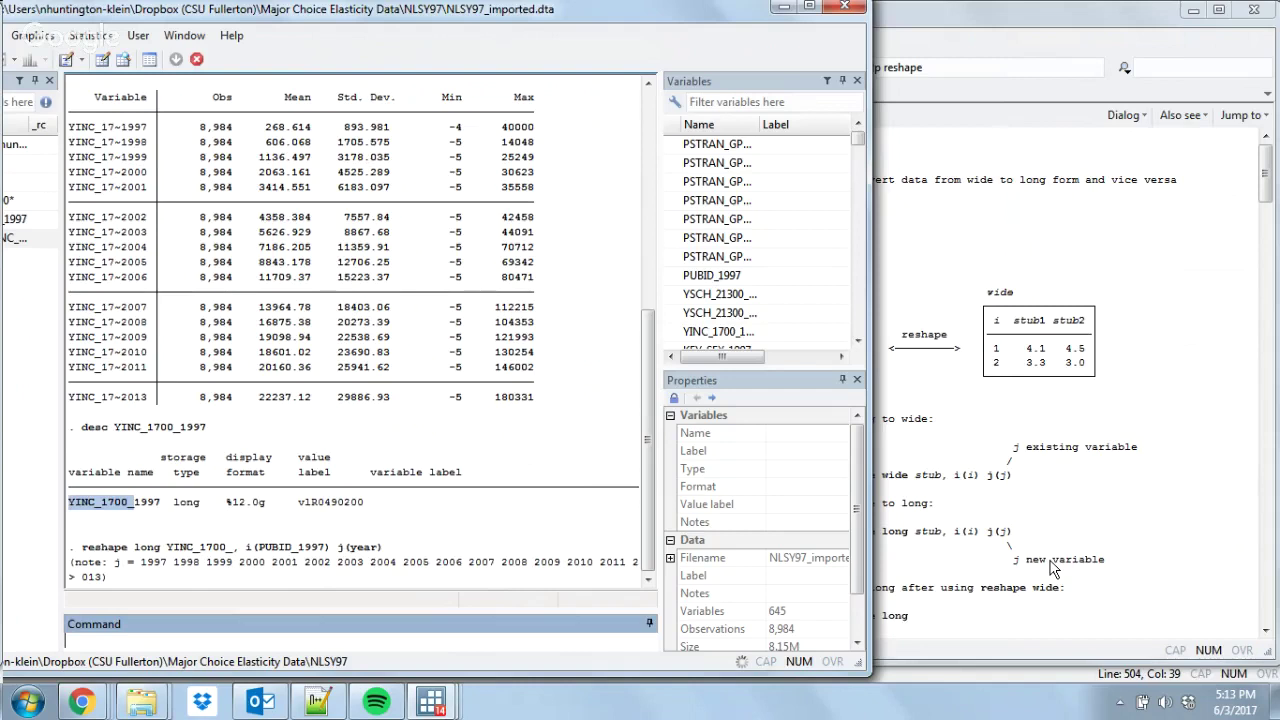
- Open only PUBID_1997, year and YINC_1700_ in the Data Editor with an edit command
{"action": "type", "text": "edit "}
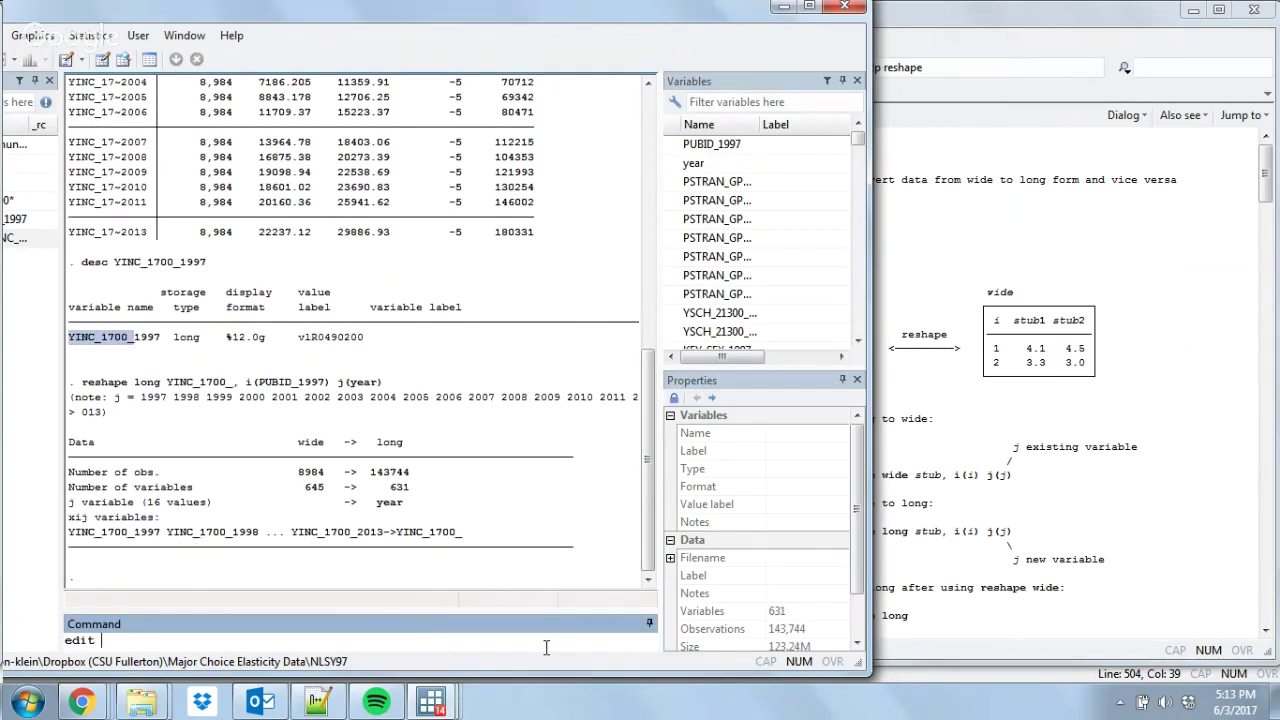
{"action": "type", "text": "PUBID_1997 year YINC_1700_"}
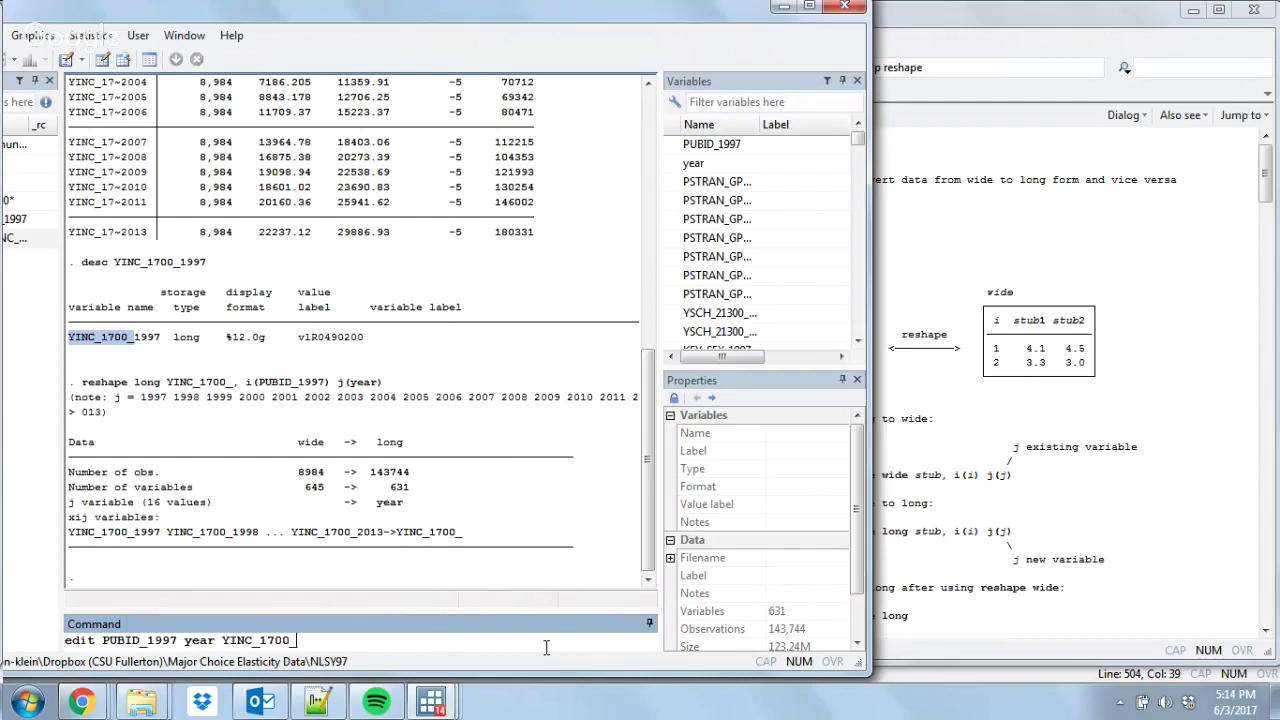
{"action": "key", "text": "Left"}
{"action": "key", "text": "Left"}
{"action": "key", "text": "Left"}
{"action": "key", "text": "Left"}
{"action": "key", "text": "Left"}
{"action": "key", "text": "Left"}
{"action": "key", "text": "Left"}
{"action": "key", "text": "Left"}
{"action": "key", "text": "Left"}
{"action": "left_click", "coordinate": [1140, 440]}
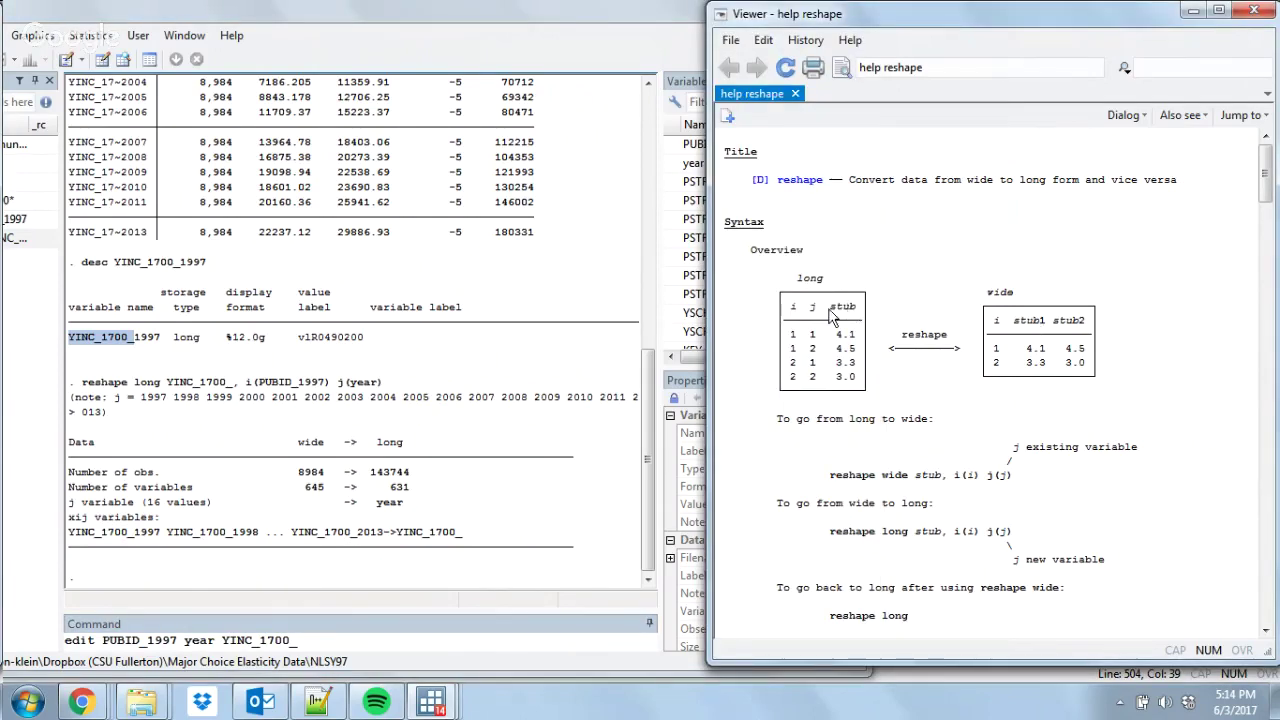
{"action": "left_click", "coordinate": [380, 636]}
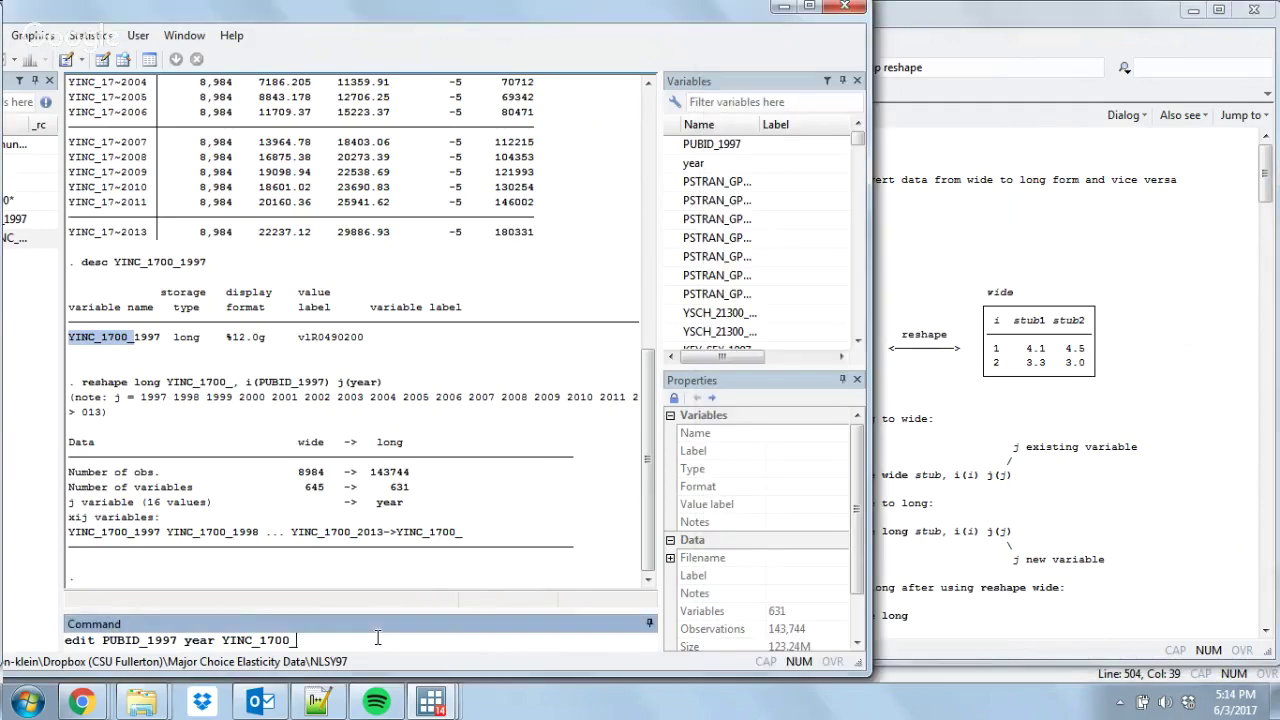
{"action": "key", "text": "ctrl+8"}
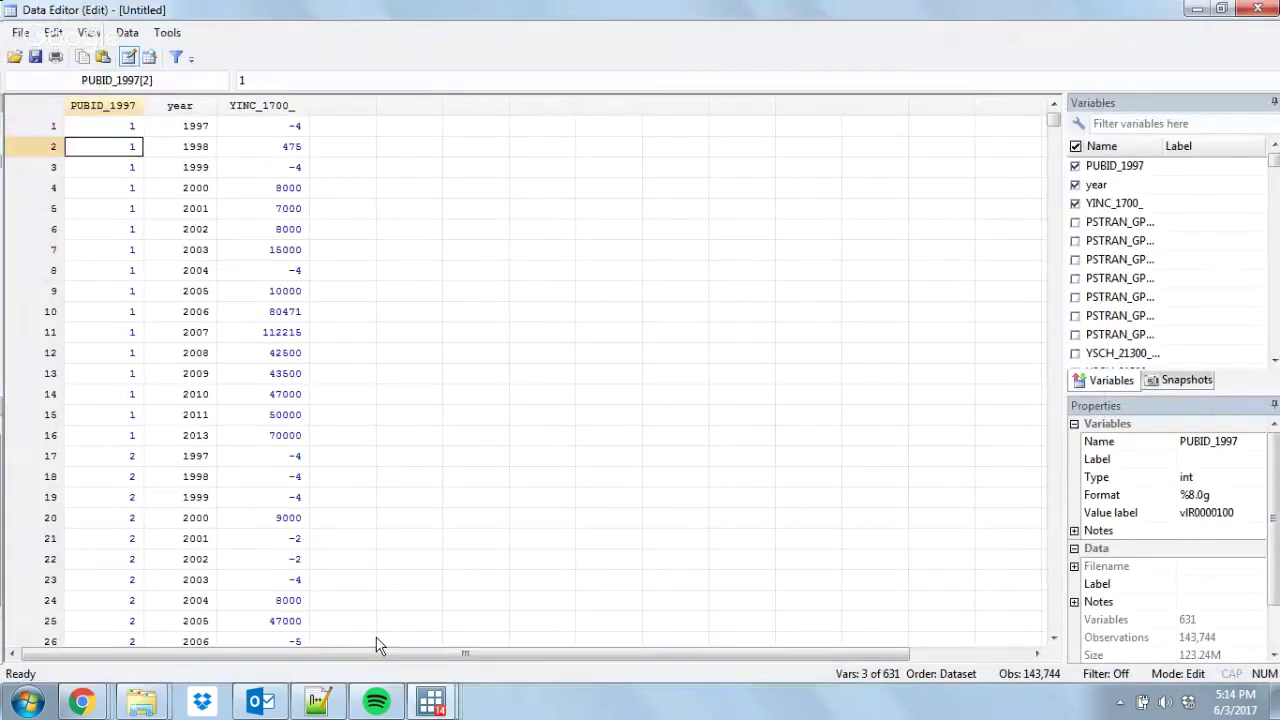
- Review how PUBID_1997 and year identify each row for the first person, down to the 2013 row
{"action": "key", "text": "Right"}
{"action": "key", "text": "Down"}
{"action": "key", "text": "Left"}
{"action": "key", "text": "Down"}
{"action": "key", "text": "Down"}
{"action": "key", "text": "Down"}
{"action": "key", "text": "Down"}
{"action": "key", "text": "Down"}
{"action": "key", "text": "Down"}
{"action": "key", "text": "Down"}
{"action": "key", "text": "Down"}
{"action": "key", "text": "Down"}
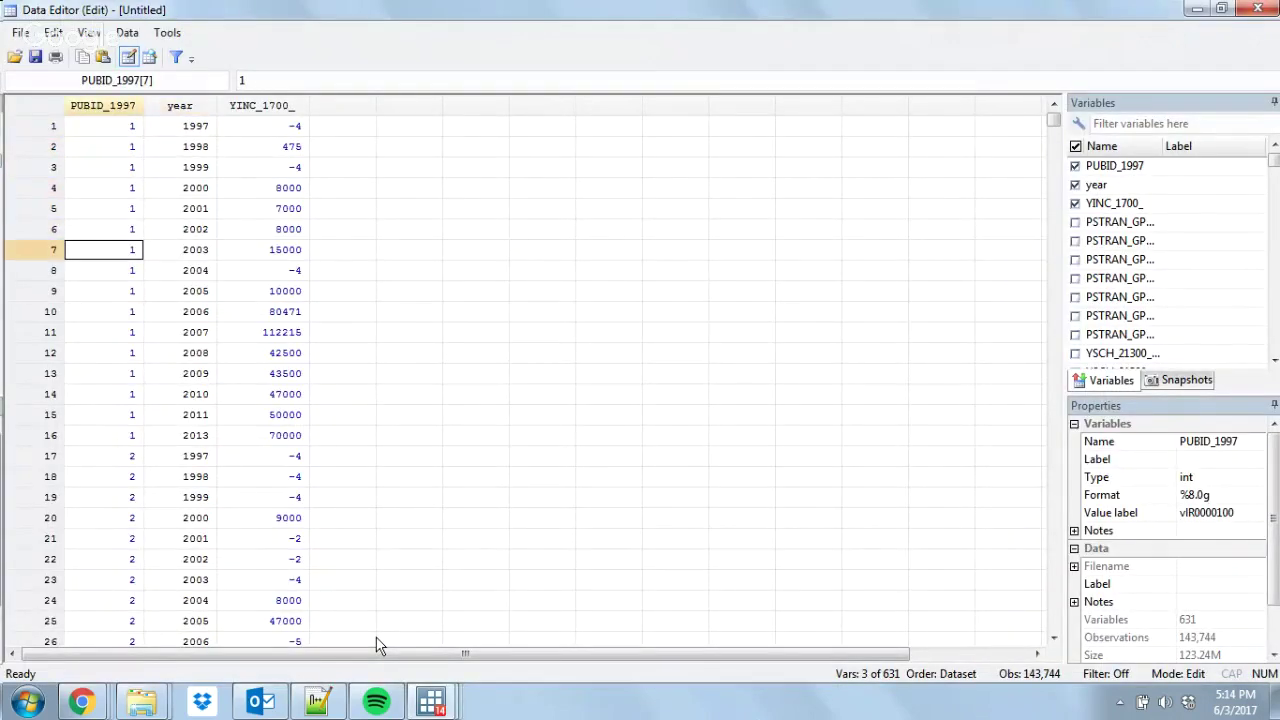
{"action": "key", "text": "Right"}
{"action": "key", "text": "Left"}
{"action": "key", "text": "Down"}
{"action": "key", "text": "Down"}
{"action": "key", "text": "Down"}
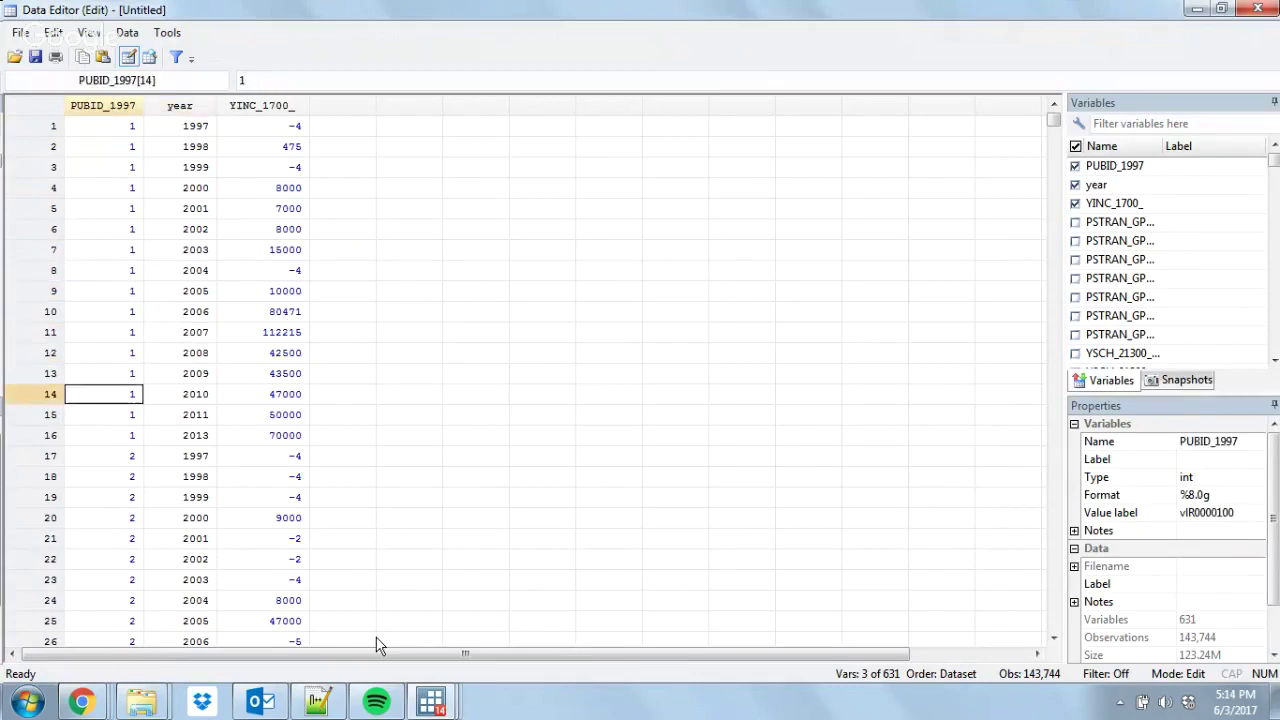
{"action": "key", "text": "Down"}
{"action": "key", "text": "Down"}
{"action": "key", "text": "Right"}
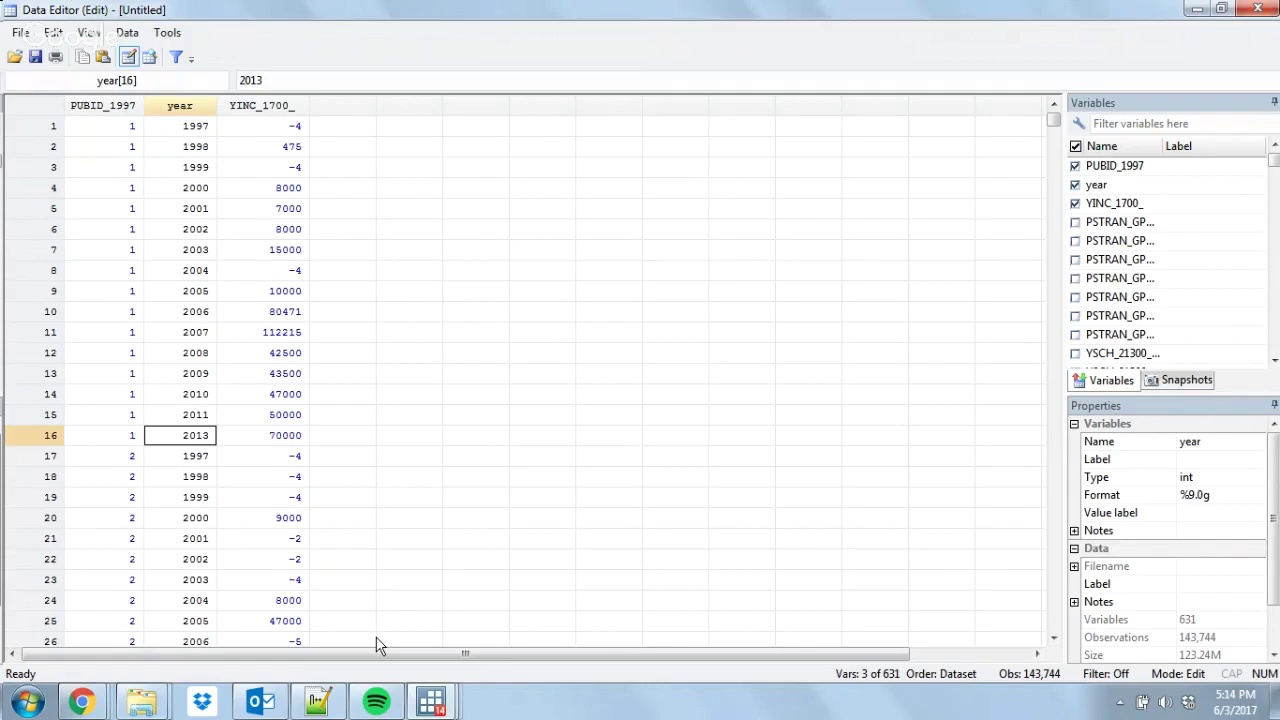
- Review the first person's YINC_1700_ values across the later years
{"action": "key", "text": "Right"}
{"action": "key", "text": "Up"}
{"action": "key", "text": "Up"}
{"action": "key", "text": "Up"}
{"action": "key", "text": "Up"}
{"action": "key", "text": "Up"}
{"action": "key", "text": "Up"}
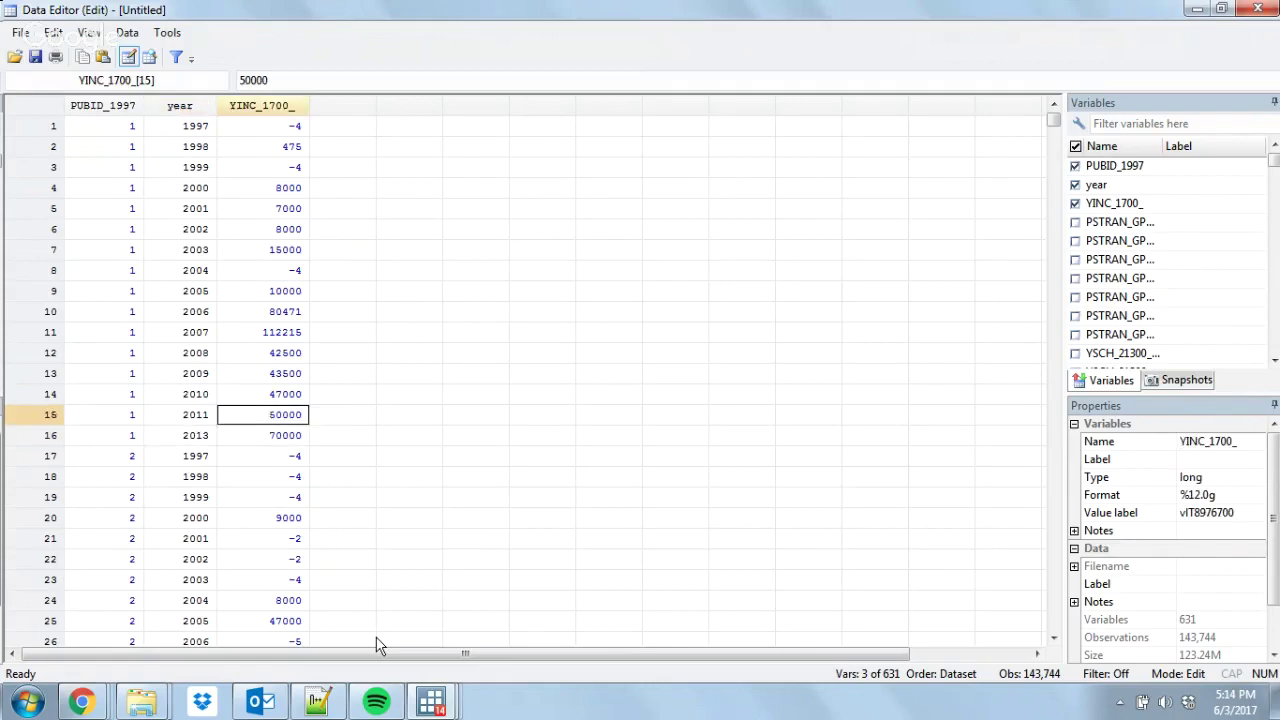
{"action": "key", "text": "Down"}
{"action": "key", "text": "Down"}
{"action": "key", "text": "Down"}
{"action": "key", "text": "Down"}
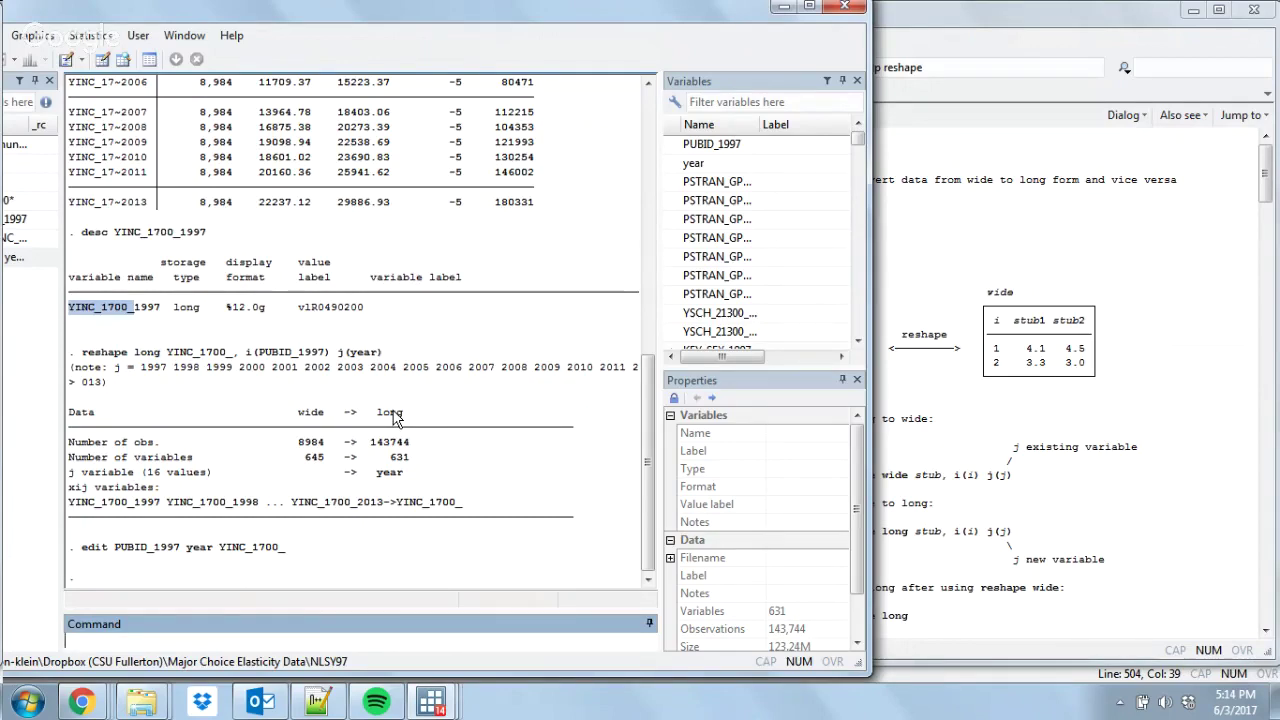
- Reshape the long income data back to wide form with reshape wide YINC_1700_, i(PUBID_1997) j(year)
{"action": "type", "text": "reshape wide"}
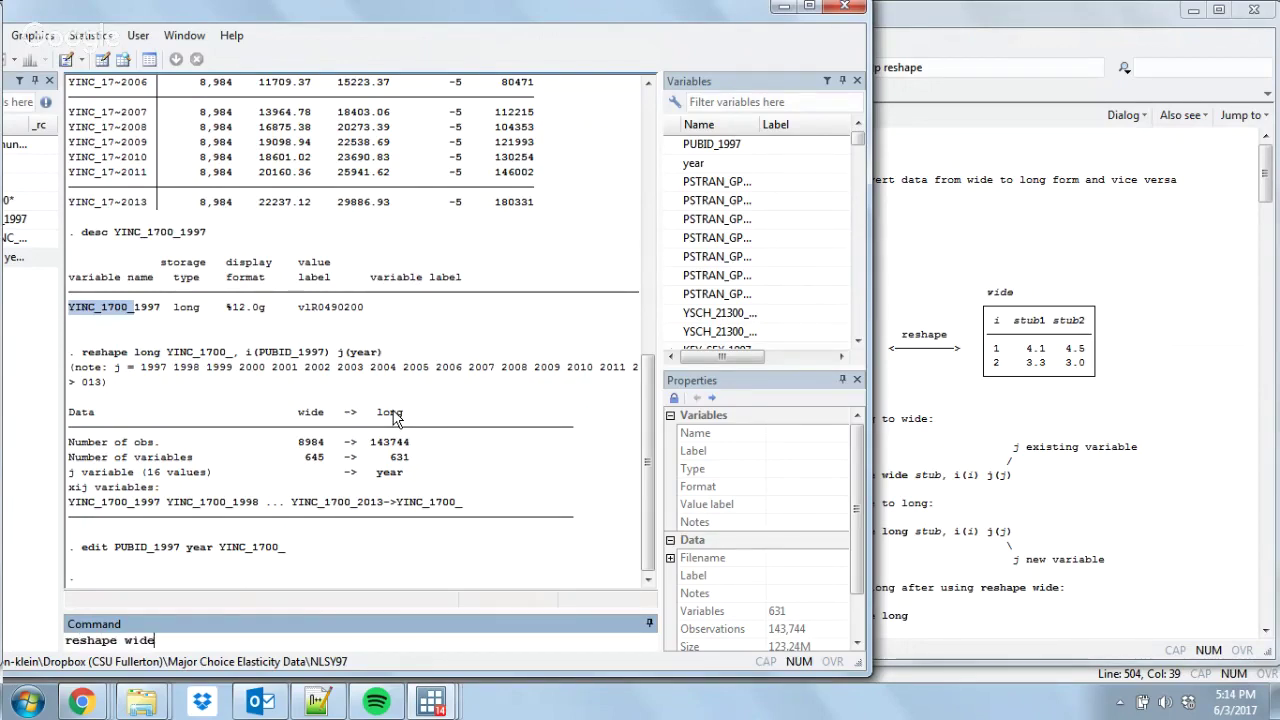
{"action": "left_click", "coordinate": [1010, 318]}
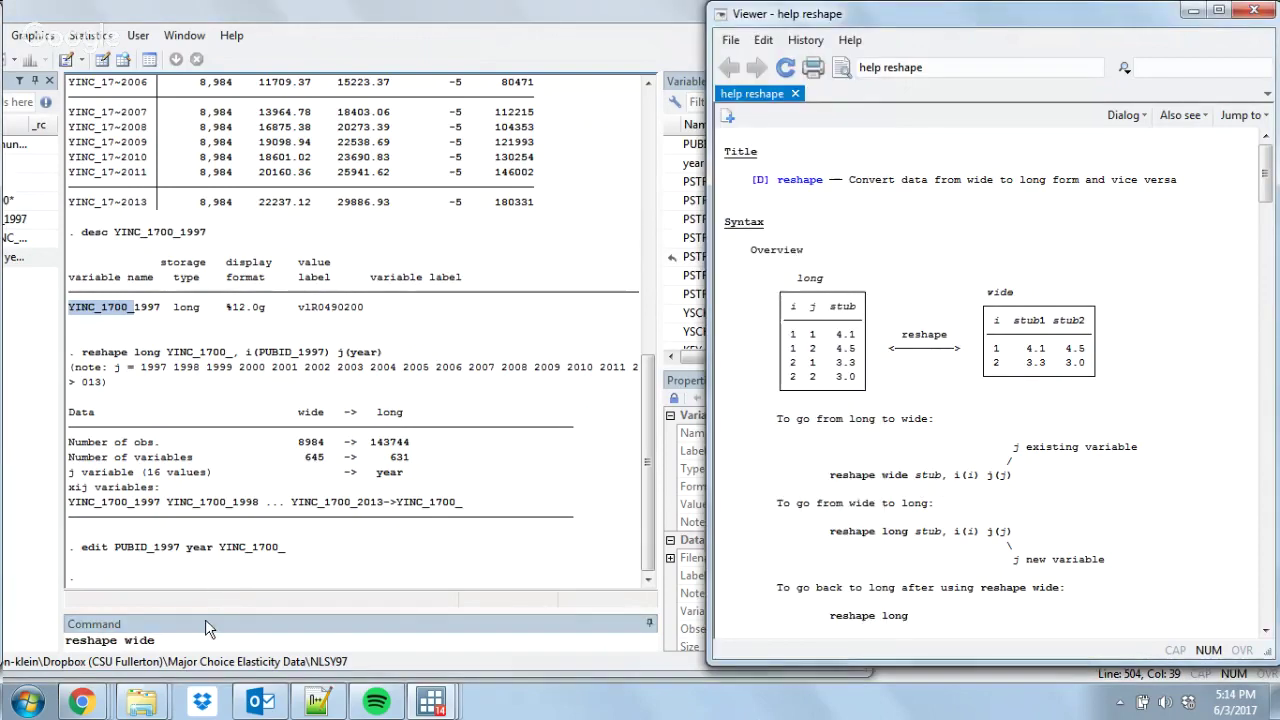
{"action": "left_click", "coordinate": [205, 627]}
{"action": "type", "text": "YINC_1700_, "}
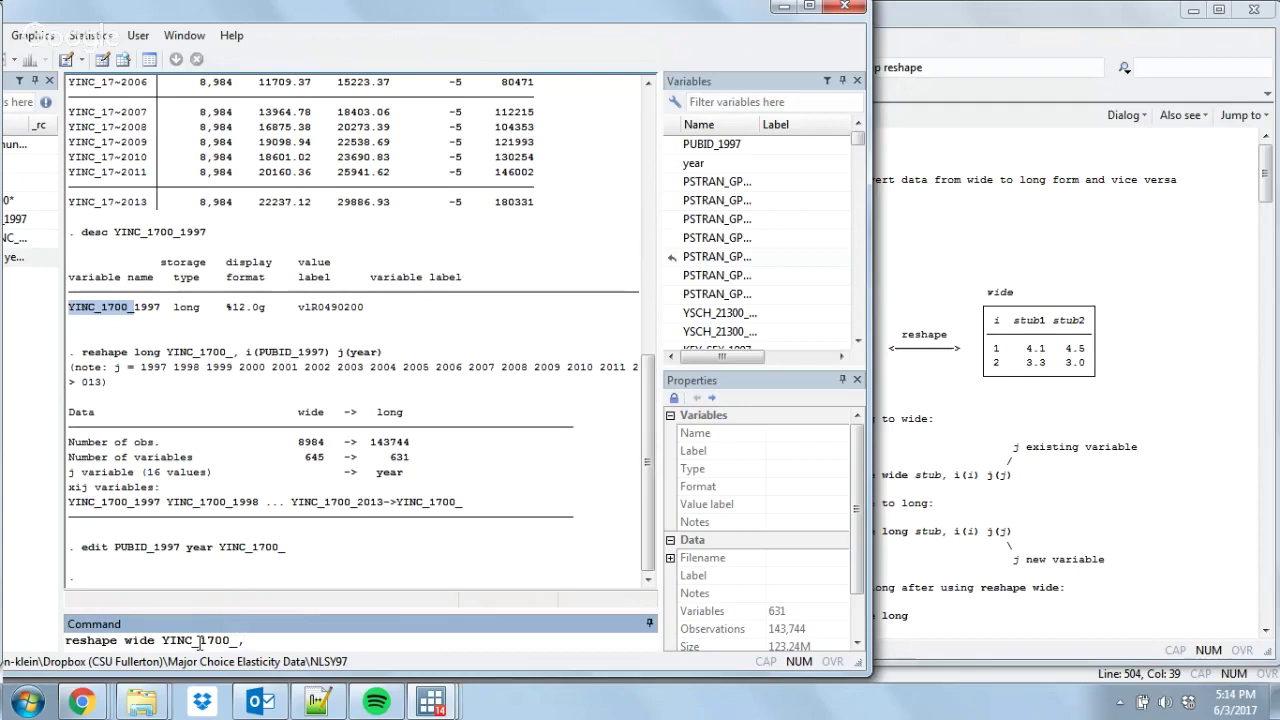
{"action": "type", "text": "i(PUBID_1997), j("}
{"action": "key", "text": "BackSpace"}
{"action": "key", "text": "BackSpace"}
{"action": "key", "text": "BackSpace"}
{"action": "key", "text": "BackSpace"}
{"action": "type", "text": "j(year)"}
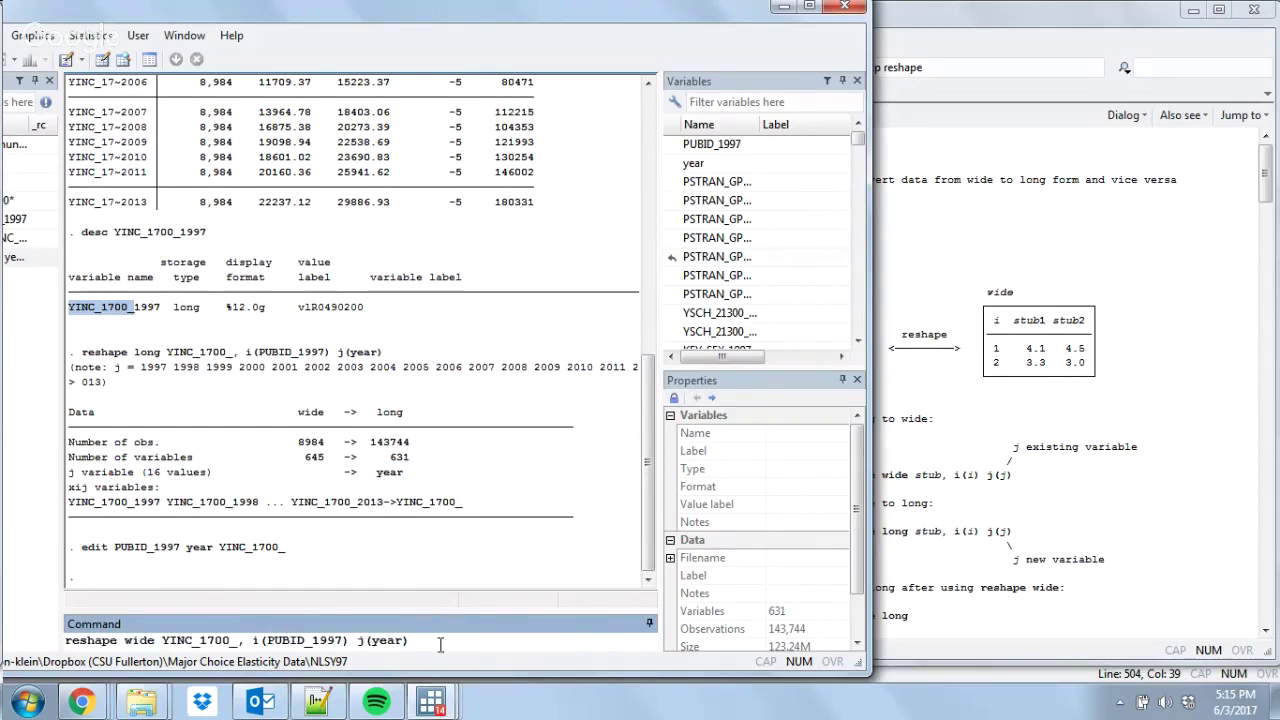
{"action": "key", "text": "Return"}
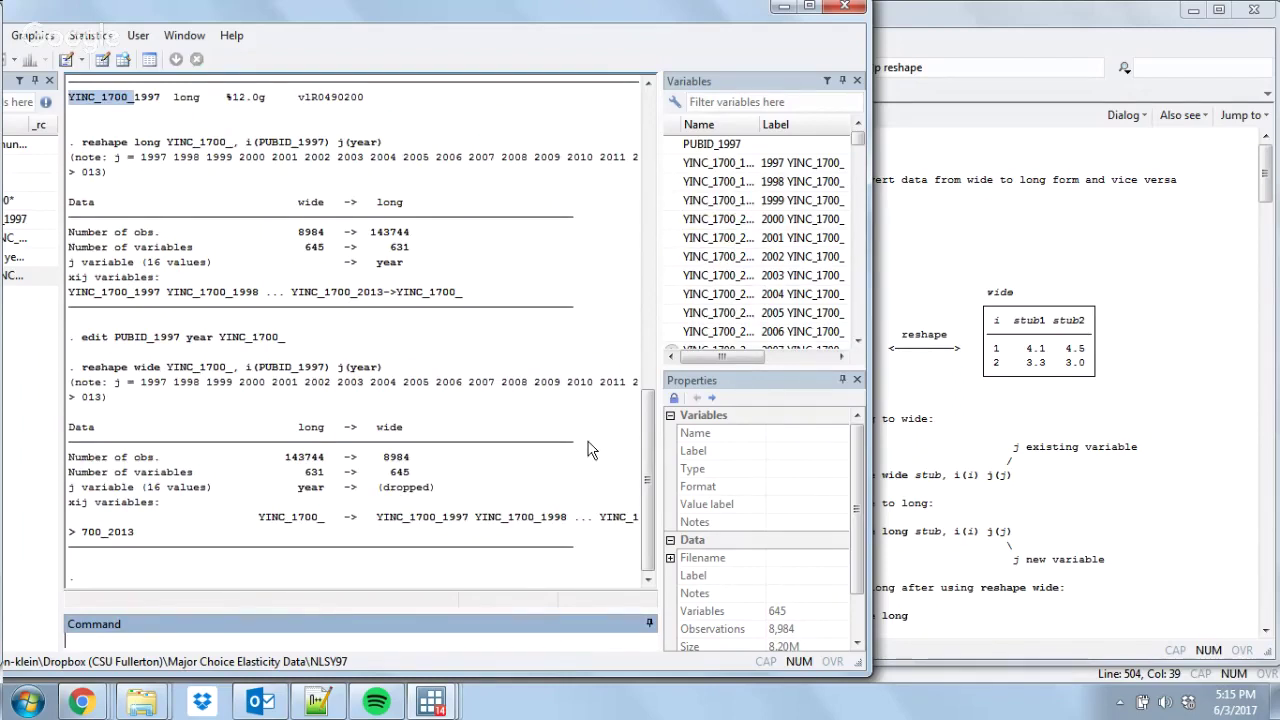
- Check the help syntax for going back after a reshape, and return the data to long form with the short command reshape long
{"action": "left_click", "coordinate": [1266, 136]}
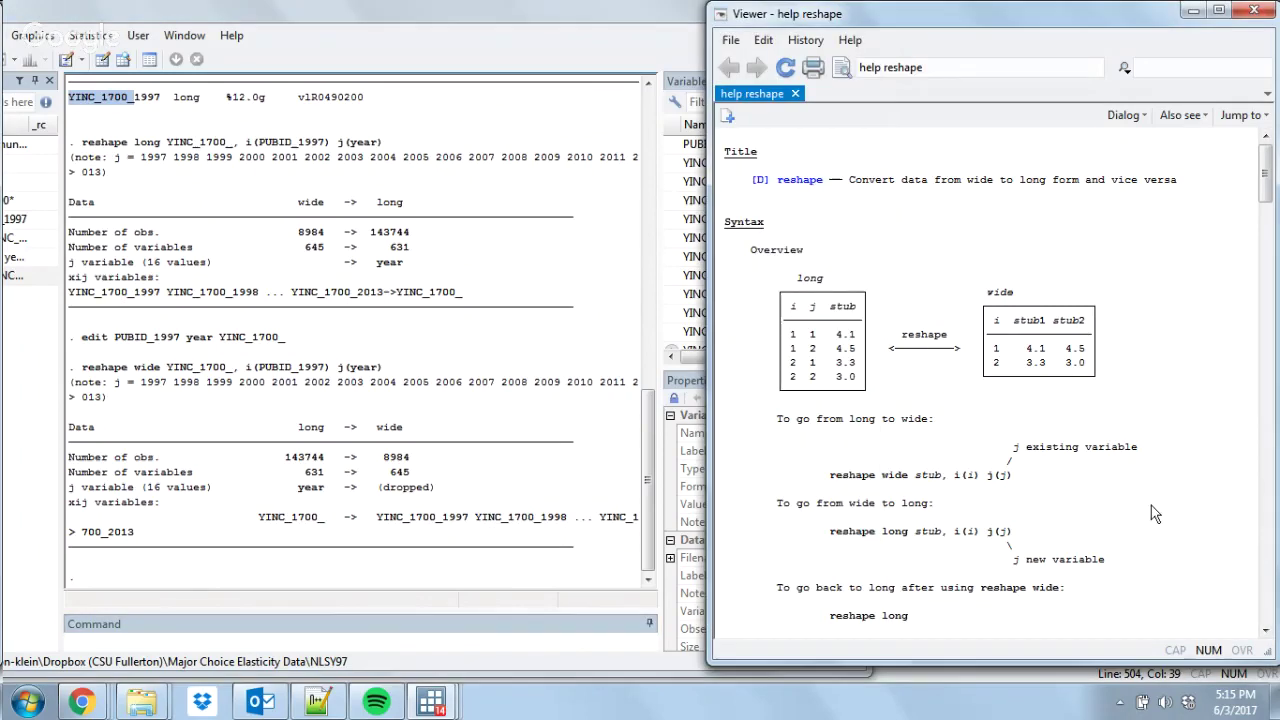
{"action": "scroll", "coordinate": [1155, 514], "scroll_direction": "down", "scroll_amount": 4}
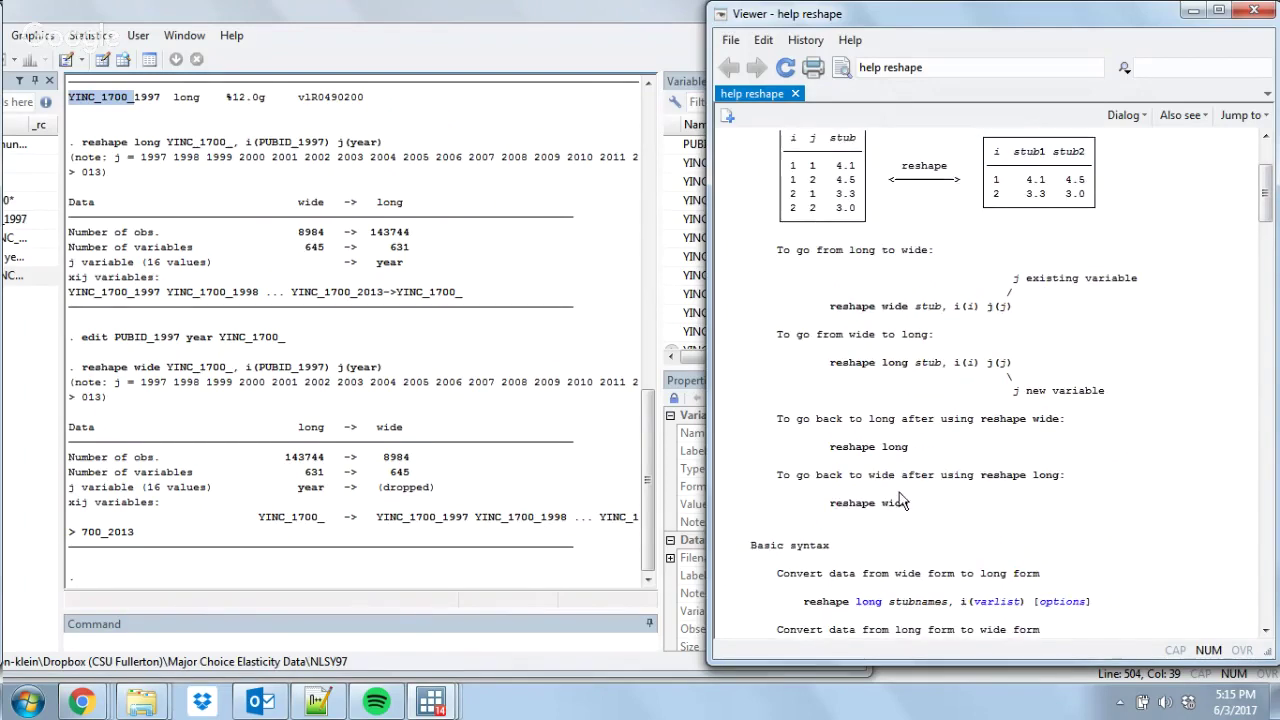
{"action": "left_click_drag", "start_coordinate": [910, 512], "coordinate": [748, 425]}
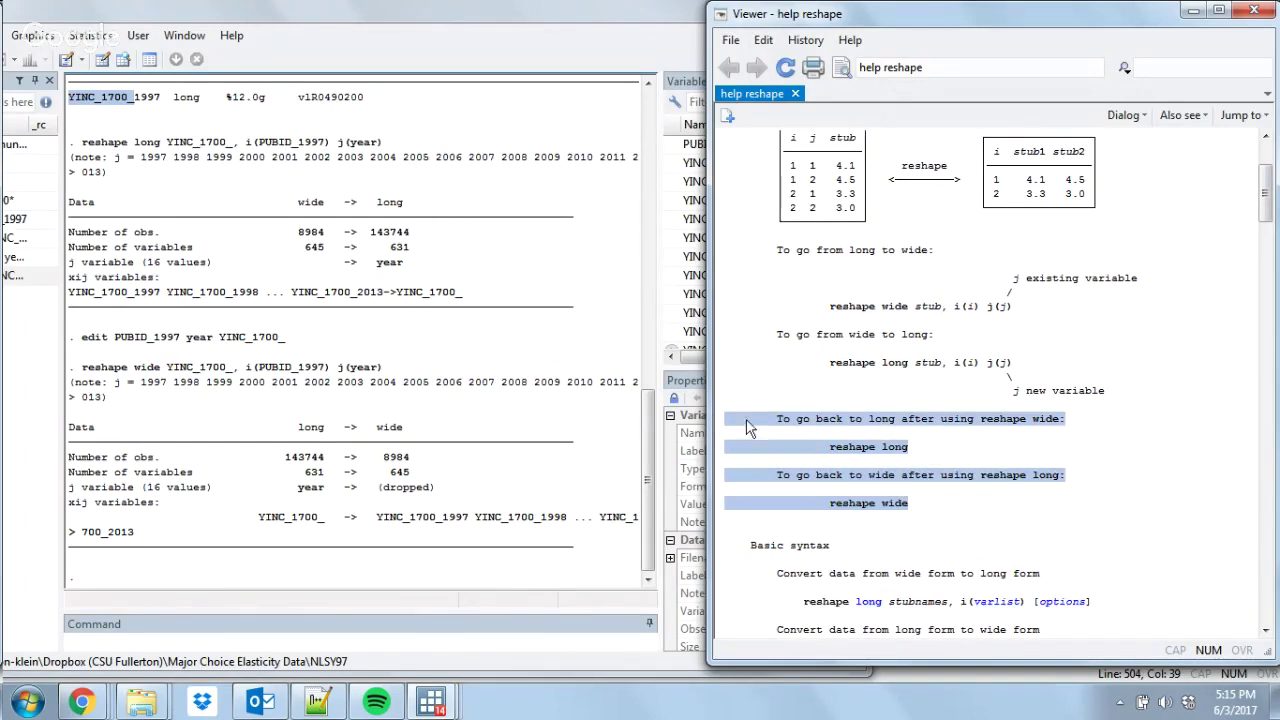
{"action": "left_click", "coordinate": [960, 470]}
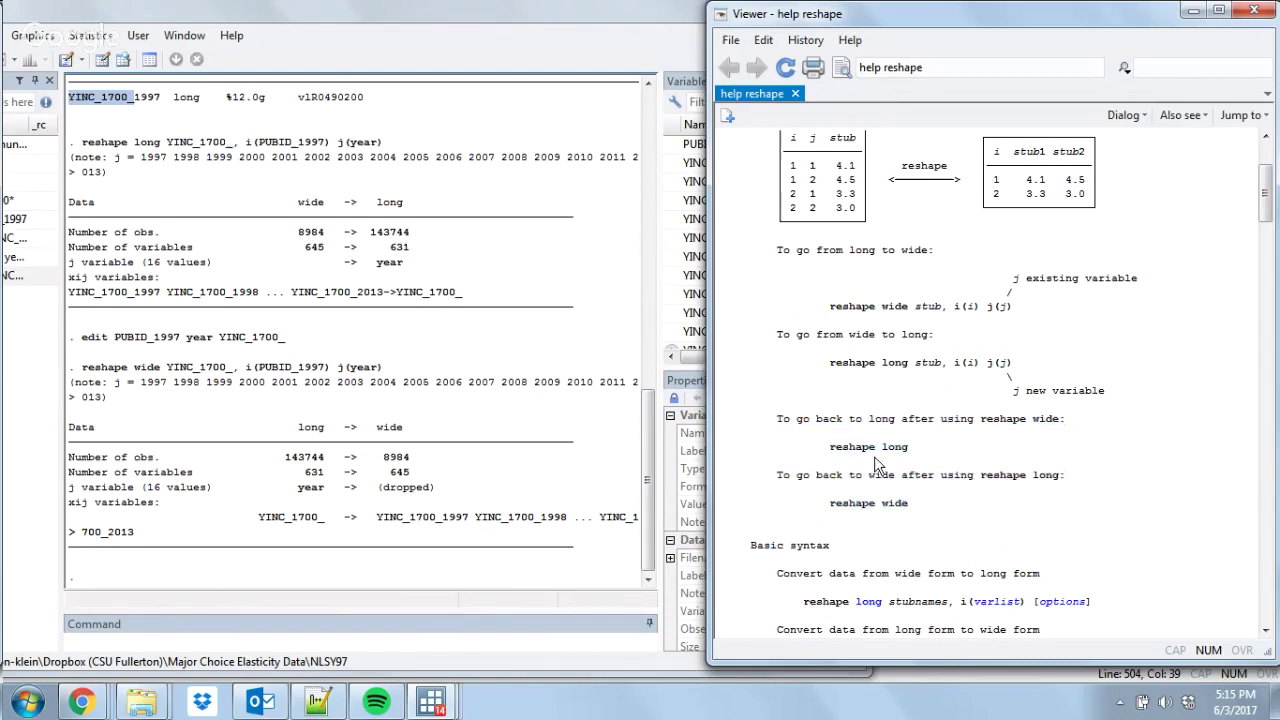
{"action": "left_click", "coordinate": [280, 645]}
{"action": "type", "text": "reha"}
{"action": "key", "text": "BackSpace"}
{"action": "key", "text": "BackSpace"}
{"action": "type", "text": "shape long"}
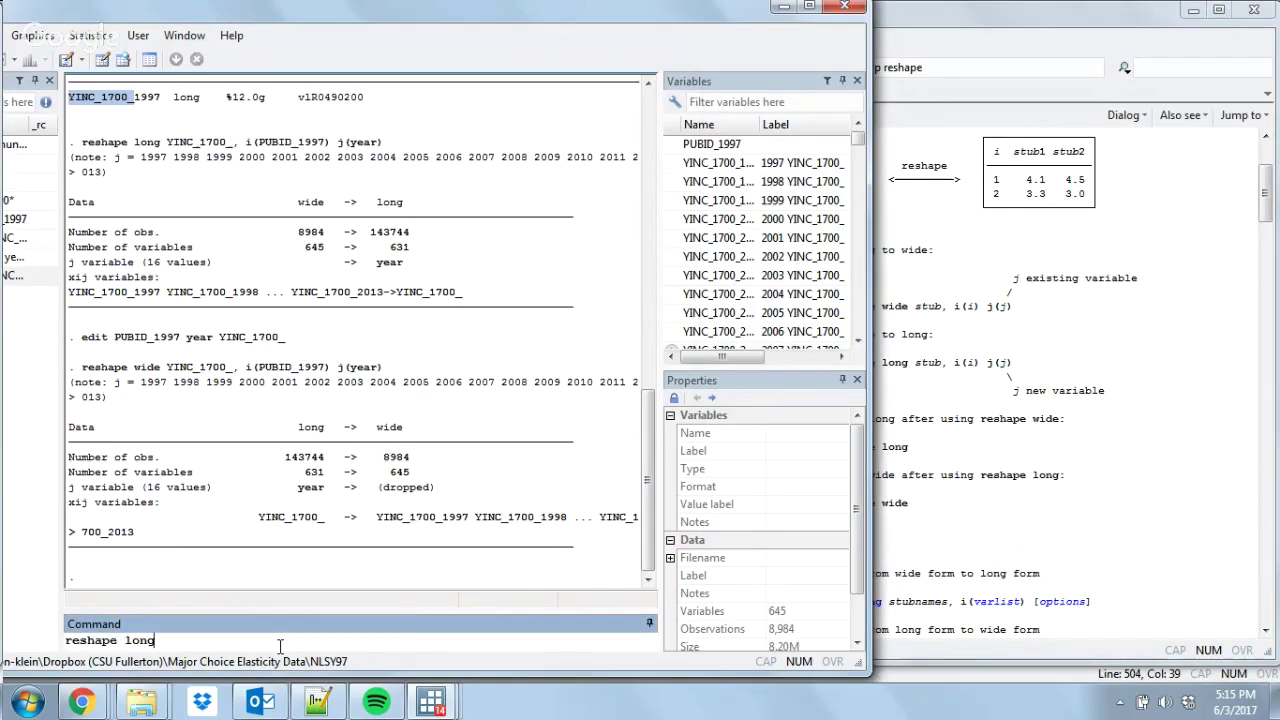
{"action": "key", "text": "Return"}
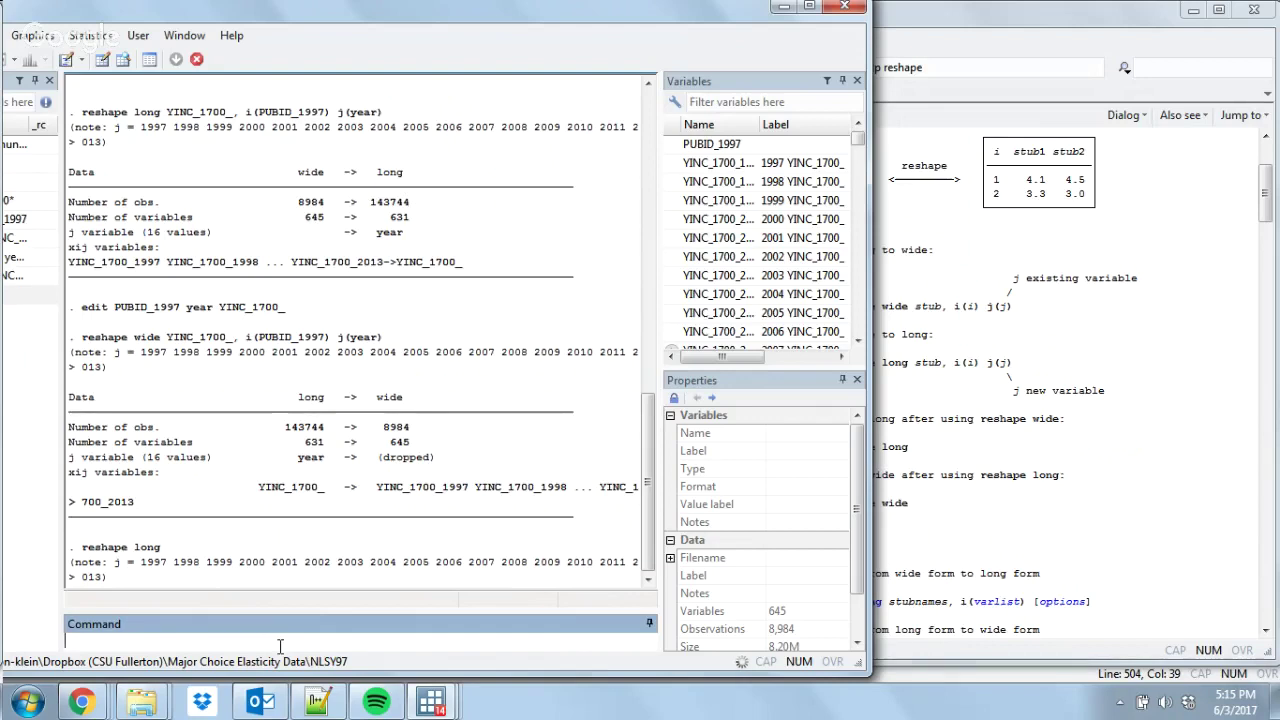
- Keep a temporary copy of the long-form dataset with the preserve command
{"action": "left_click", "coordinate": [928, 458]}
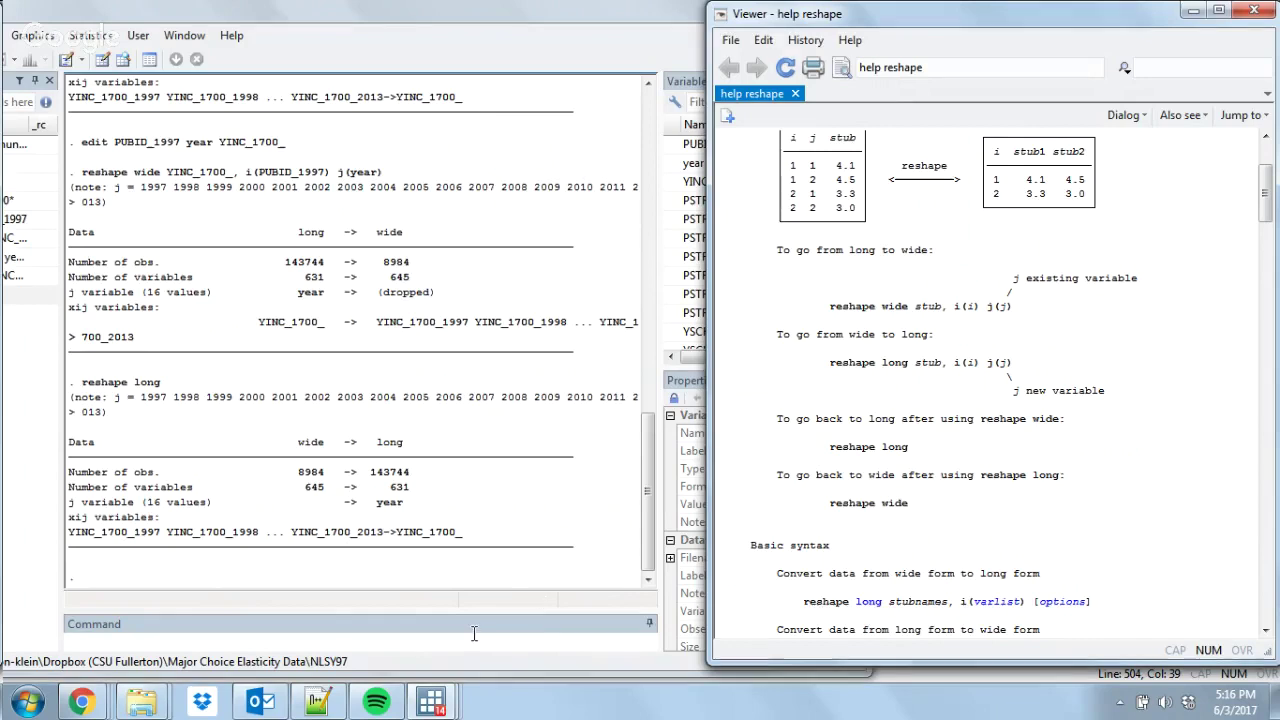
{"action": "left_click", "coordinate": [533, 590]}
{"action": "type", "text": "preserve"}
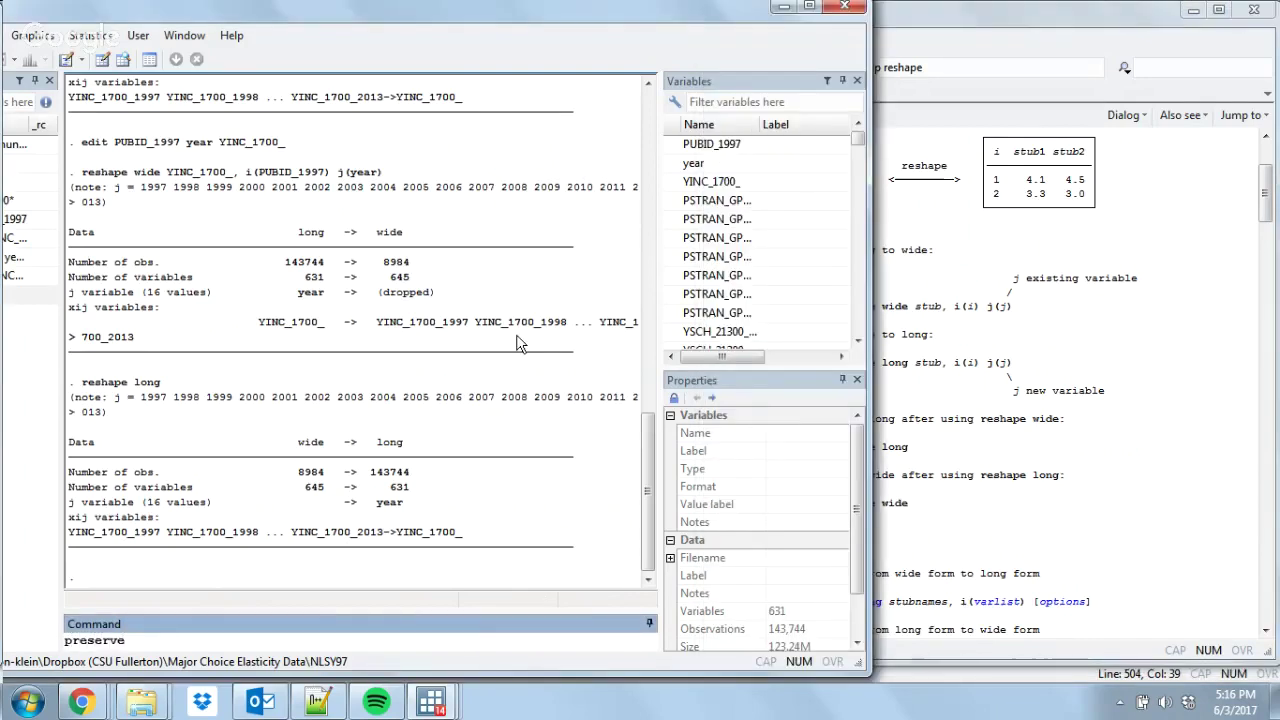
{"action": "key", "text": "Return"}
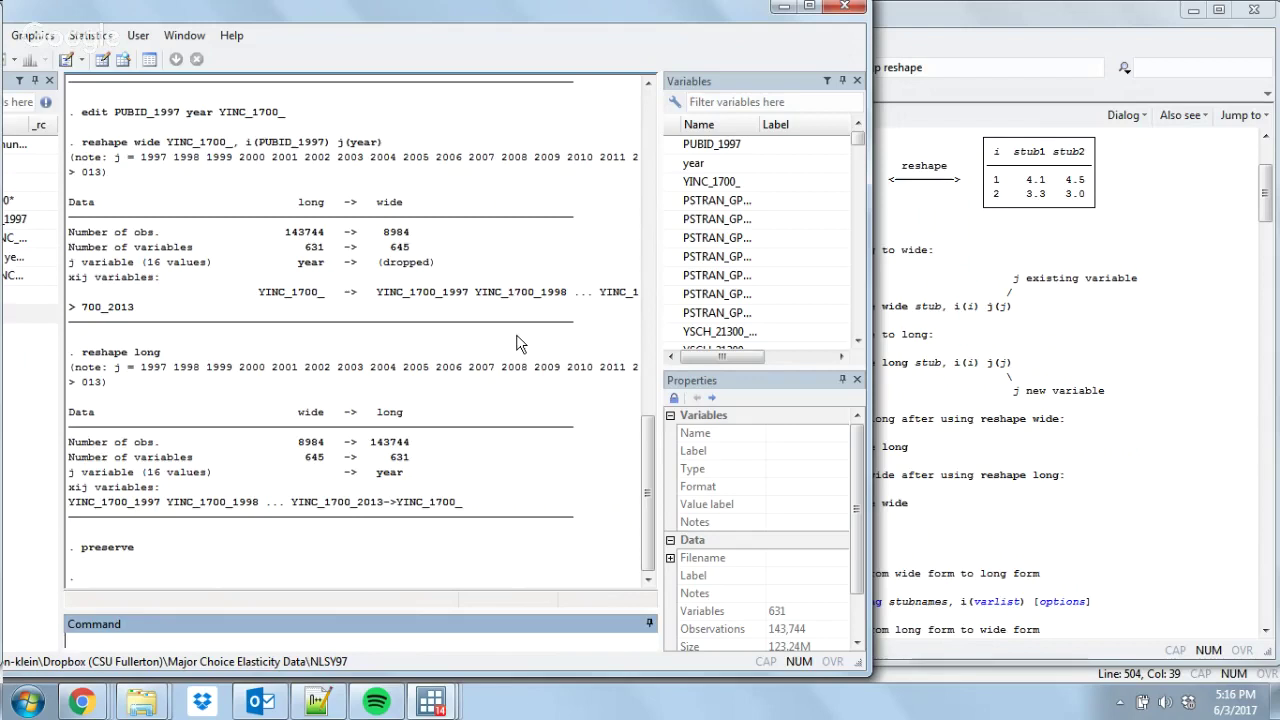
{"action": "type", "text": "collapse"}
{"action": "type", "text": "YINC_1700_"}
{"action": "key", "text": "Left"}
{"action": "key", "text": "Left"}
{"action": "key", "text": "Left"}
{"action": "key", "text": "Left"}
{"action": "key", "text": "Left"}
{"action": "key", "text": "Left"}
{"action": "key", "text": "Left"}
{"action": "key", "text": "Left"}
{"action": "key", "text": "Left"}
{"action": "key", "text": "Left"}
{"action": "type", "text": "("}
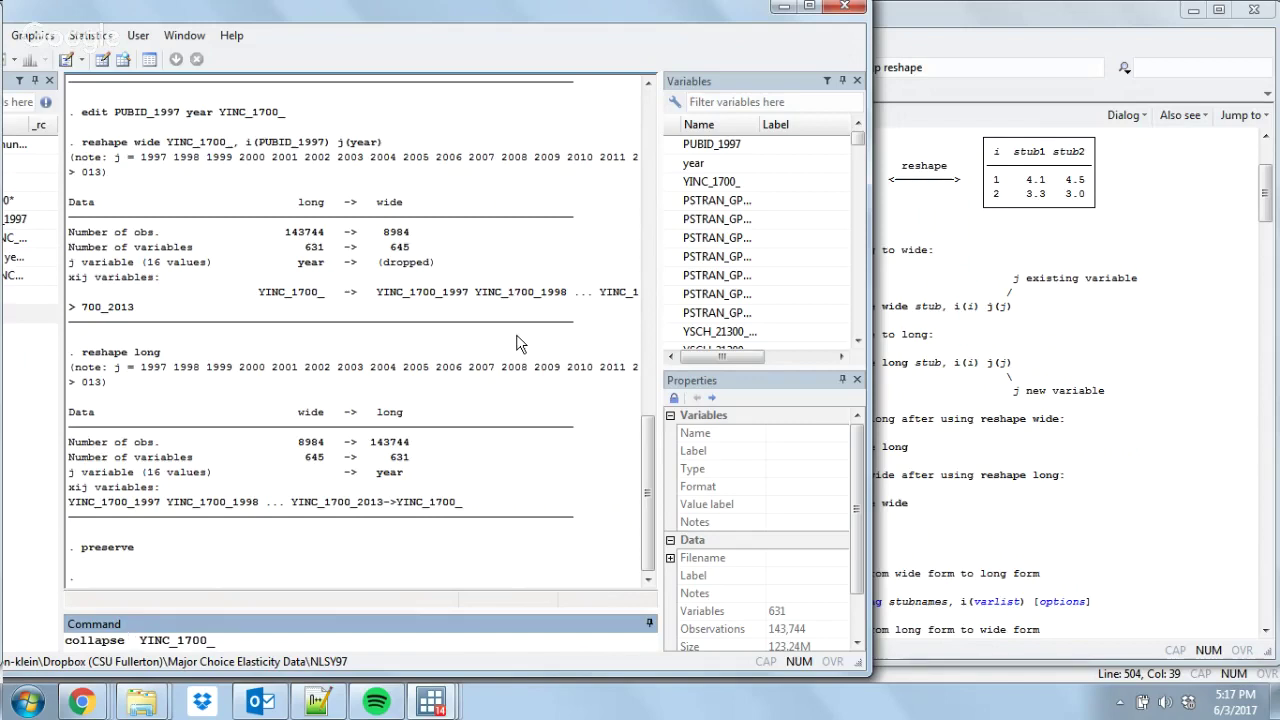
{"action": "type", "text": "(sum)"}
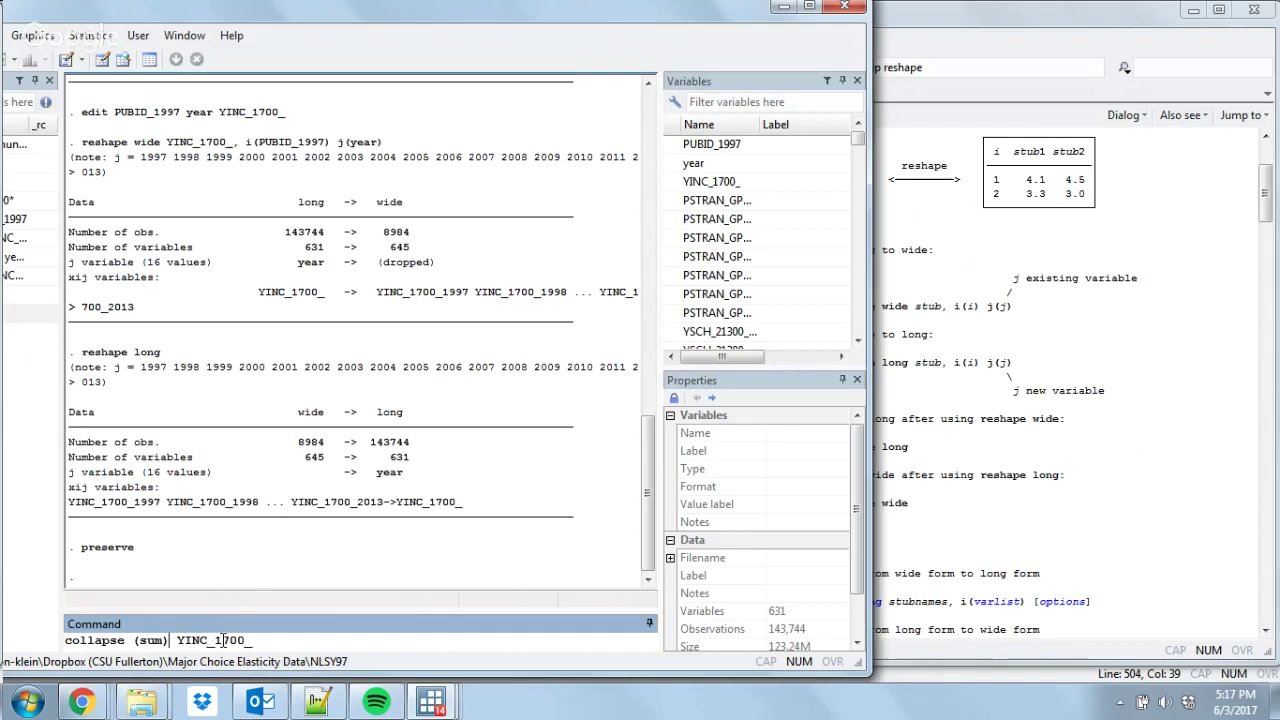
{"action": "left_click", "coordinate": [258, 640]}
{"action": "type", "text": ", by("}
{"action": "type", "text": "PUBID_1997)"}
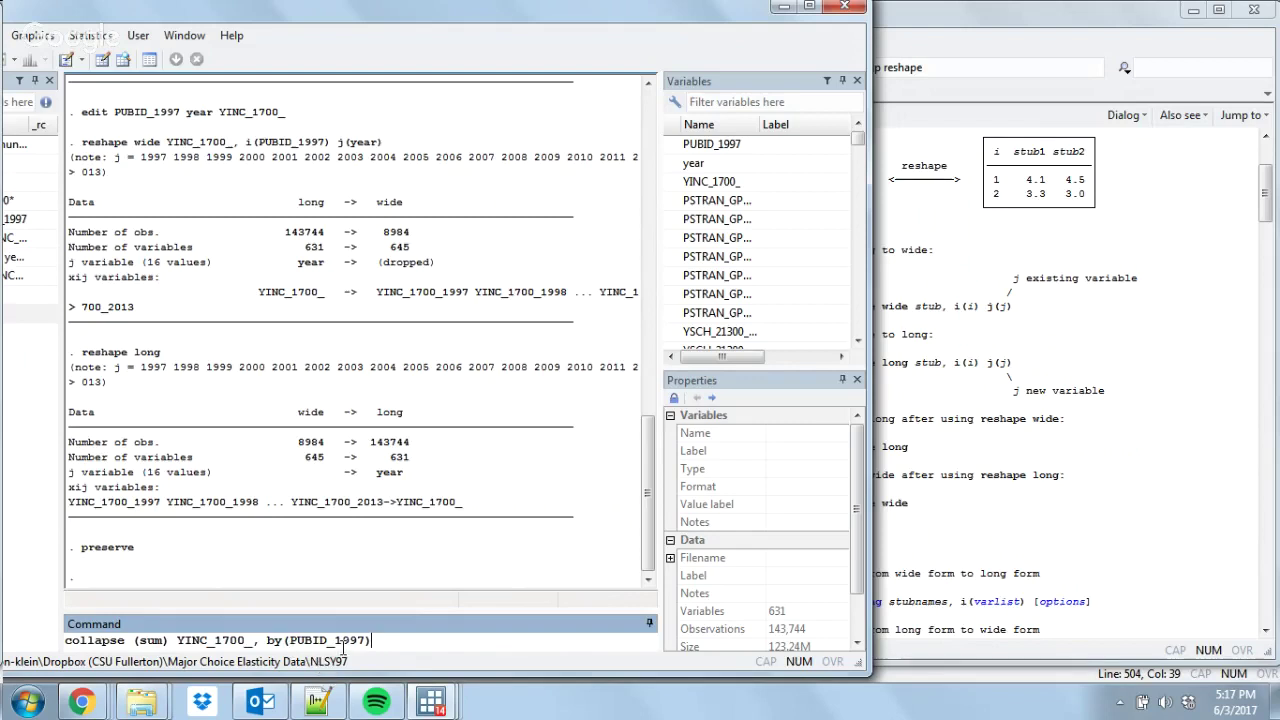
{"action": "left_click_drag", "start_coordinate": [177, 640], "coordinate": [253, 640]}
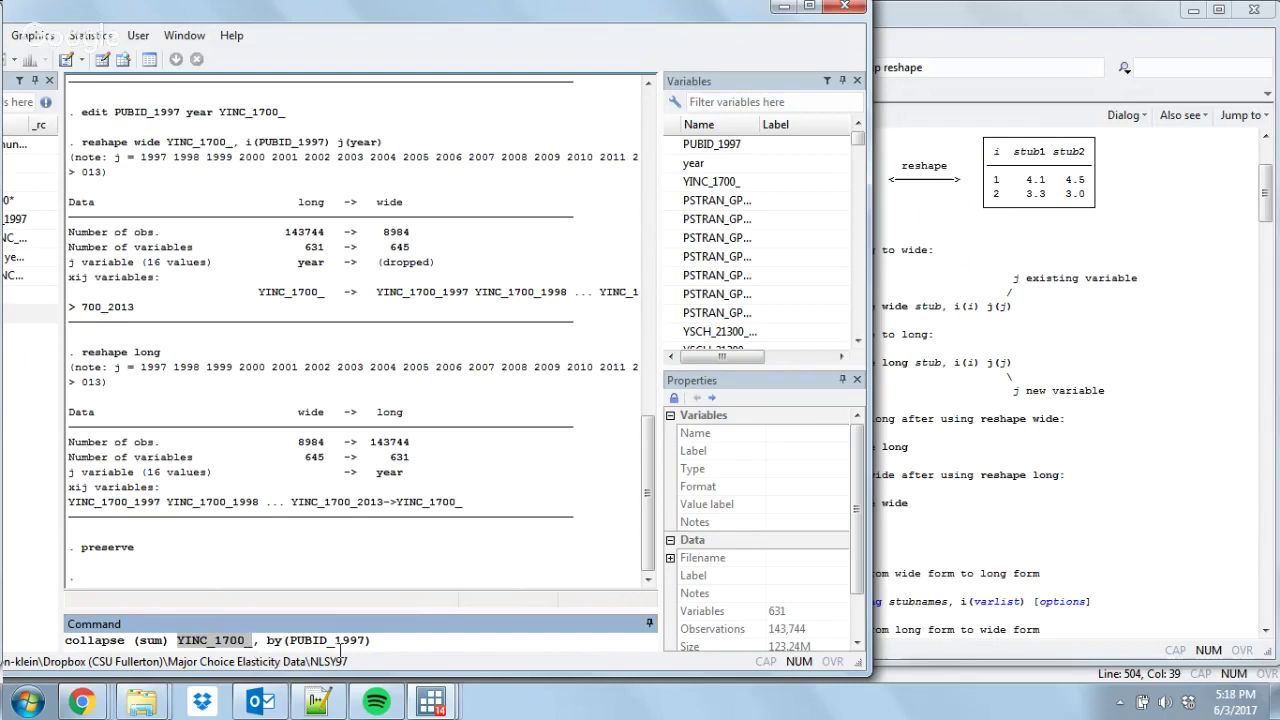
{"action": "left_click", "coordinate": [398, 640]}
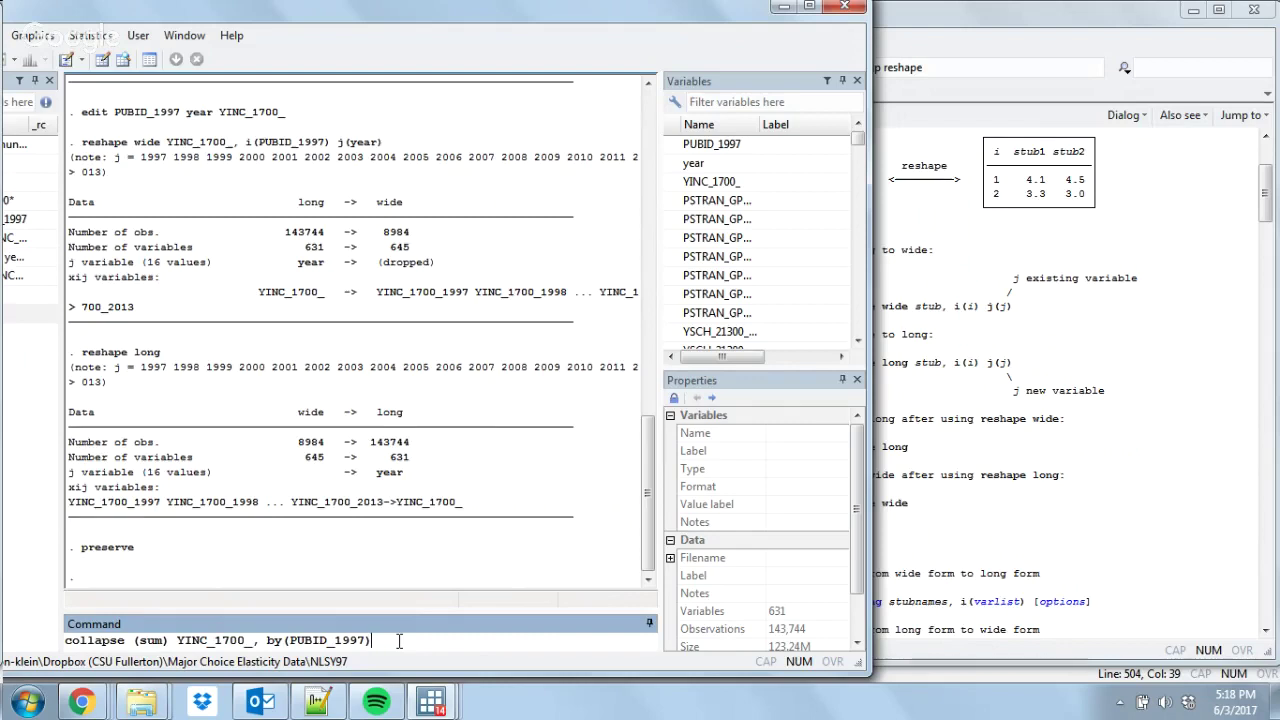
{"action": "key", "text": "Escape"}
- Open only YINC_1700_ in the Data Editor with an edit command
{"action": "type", "text": "edit"}
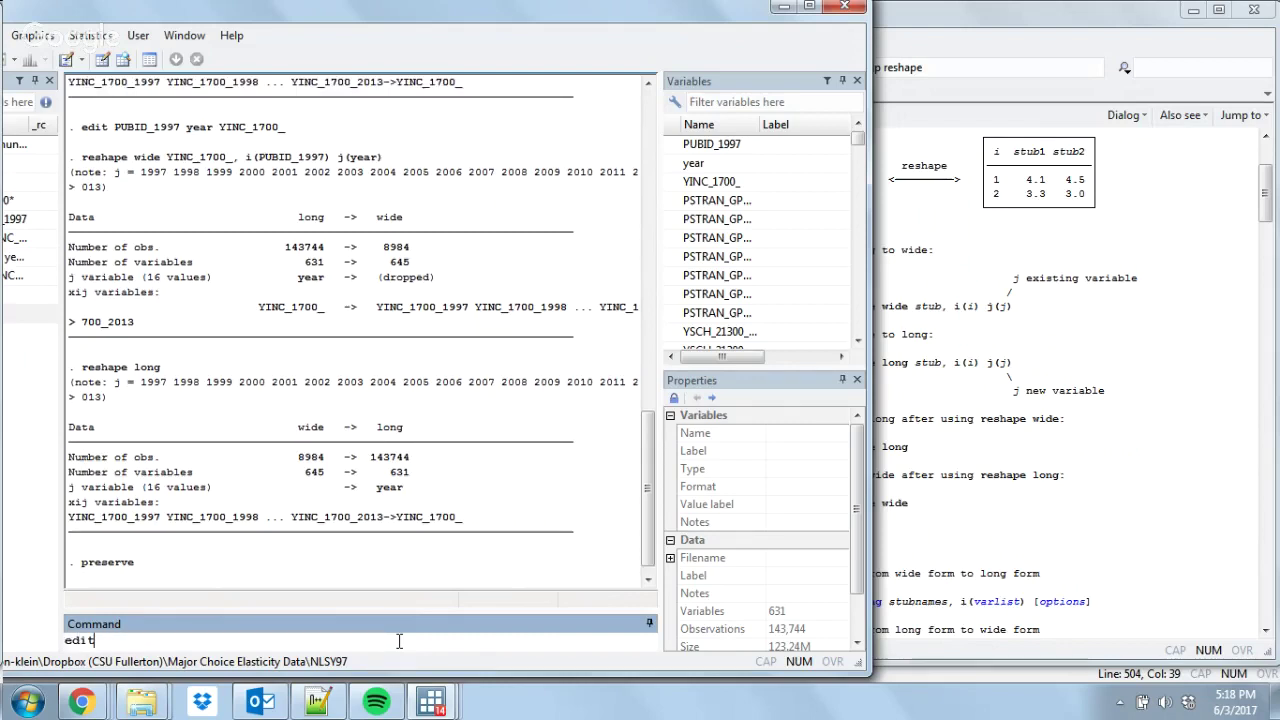
{"action": "type", "text": " YINC_1700_"}
{"action": "key", "text": "Return"}
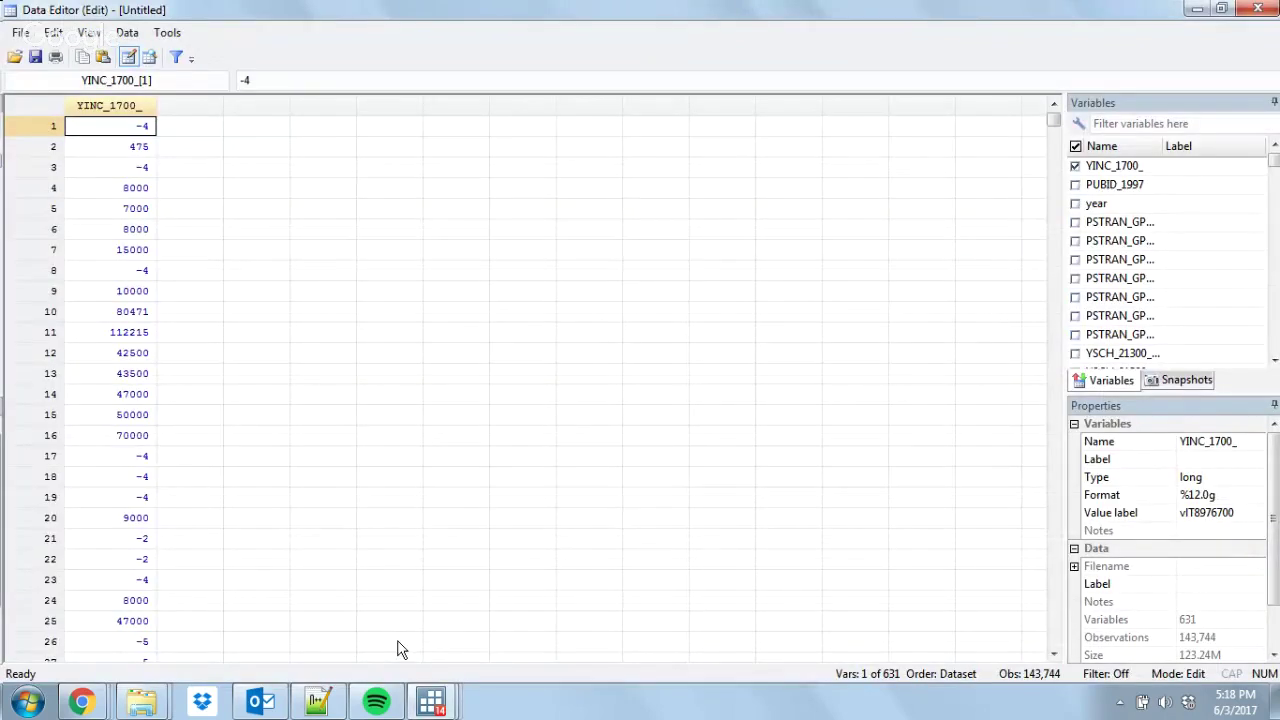
- Examine the first 27 or so YINC_1700_ rows for negative codes among the incomes, and close the Data Editor
{"action": "key", "text": "Down"}
{"action": "key", "text": "Down"}
{"action": "key", "text": "Down"}
{"action": "key", "text": "Down"}
{"action": "key", "text": "Down"}
{"action": "key", "text": "Down"}
{"action": "key", "text": "Down"}
{"action": "key", "text": "Down"}
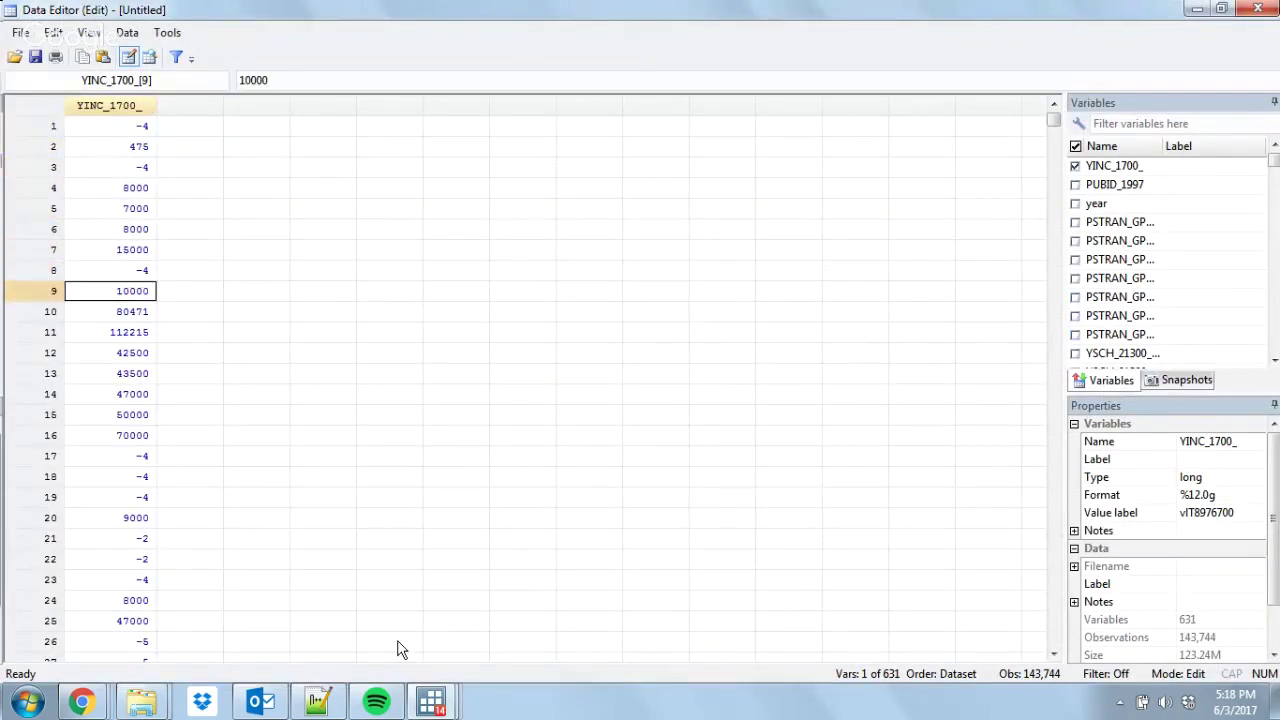
{"action": "key", "text": "Down"}
{"action": "key", "text": "Down"}
{"action": "key", "text": "Down"}
{"action": "key", "text": "Down"}
{"action": "key", "text": "Down"}
{"action": "key", "text": "Down"}
{"action": "key", "text": "Down"}
{"action": "key", "text": "Down"}
{"action": "key", "text": "Down"}
{"action": "key", "text": "Down"}
{"action": "key", "text": "Down"}
{"action": "key", "text": "Down"}
{"action": "key", "text": "Down"}
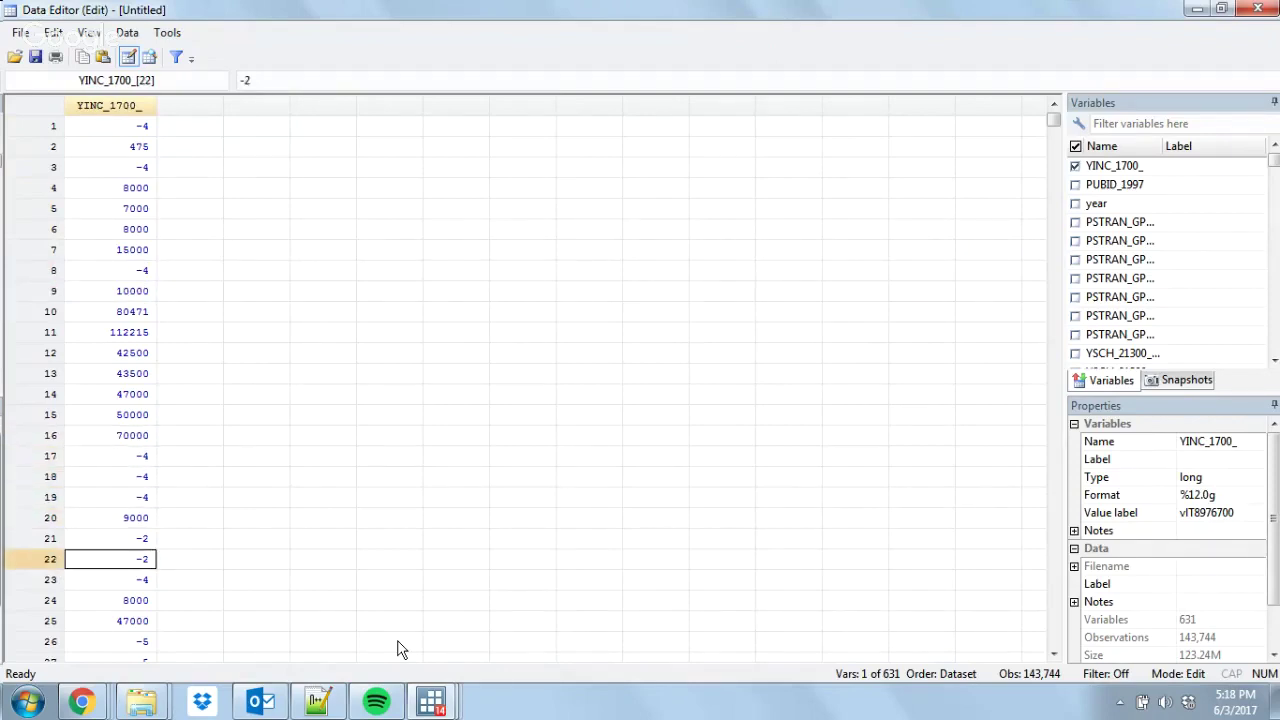
{"action": "key", "text": "Up"}
{"action": "key", "text": "Down"}
{"action": "key", "text": "Down"}
{"action": "key", "text": "Down"}
{"action": "key", "text": "Down"}
{"action": "key", "text": "Down"}
{"action": "key", "text": "Down"}
{"action": "key", "text": "Down"}
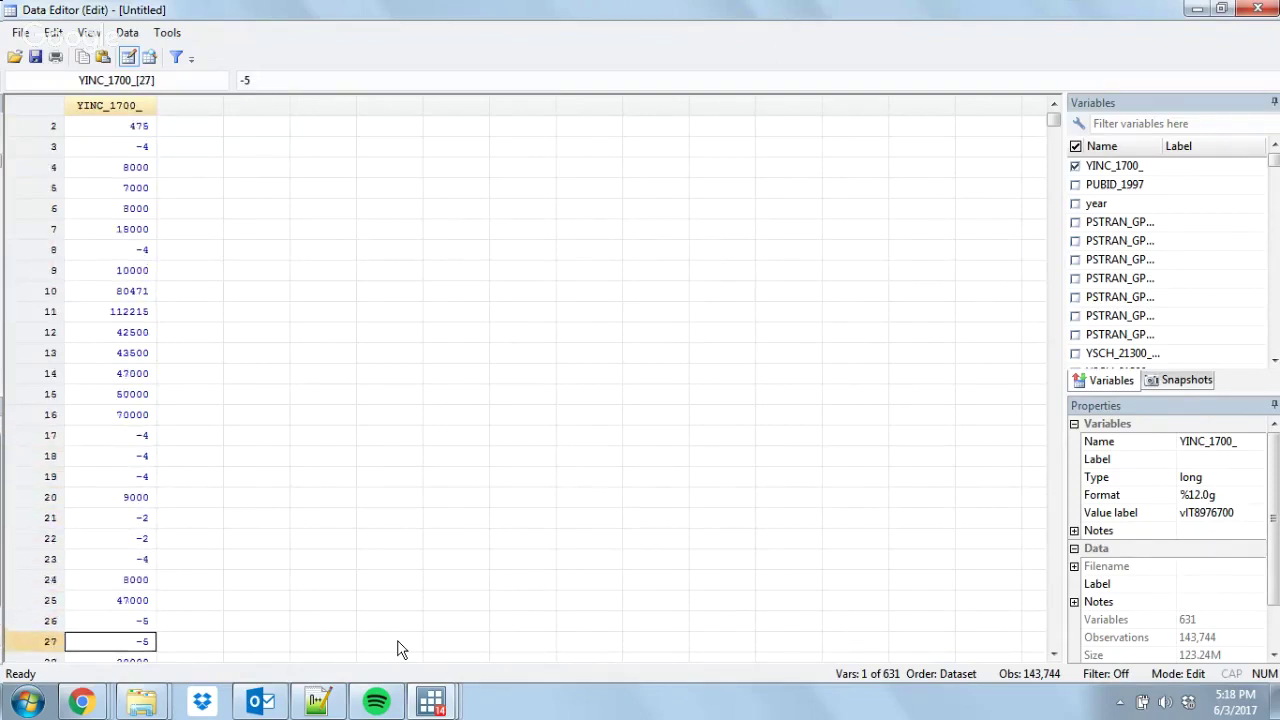
{"action": "key", "text": "Up"}
{"action": "key", "text": "Up"}
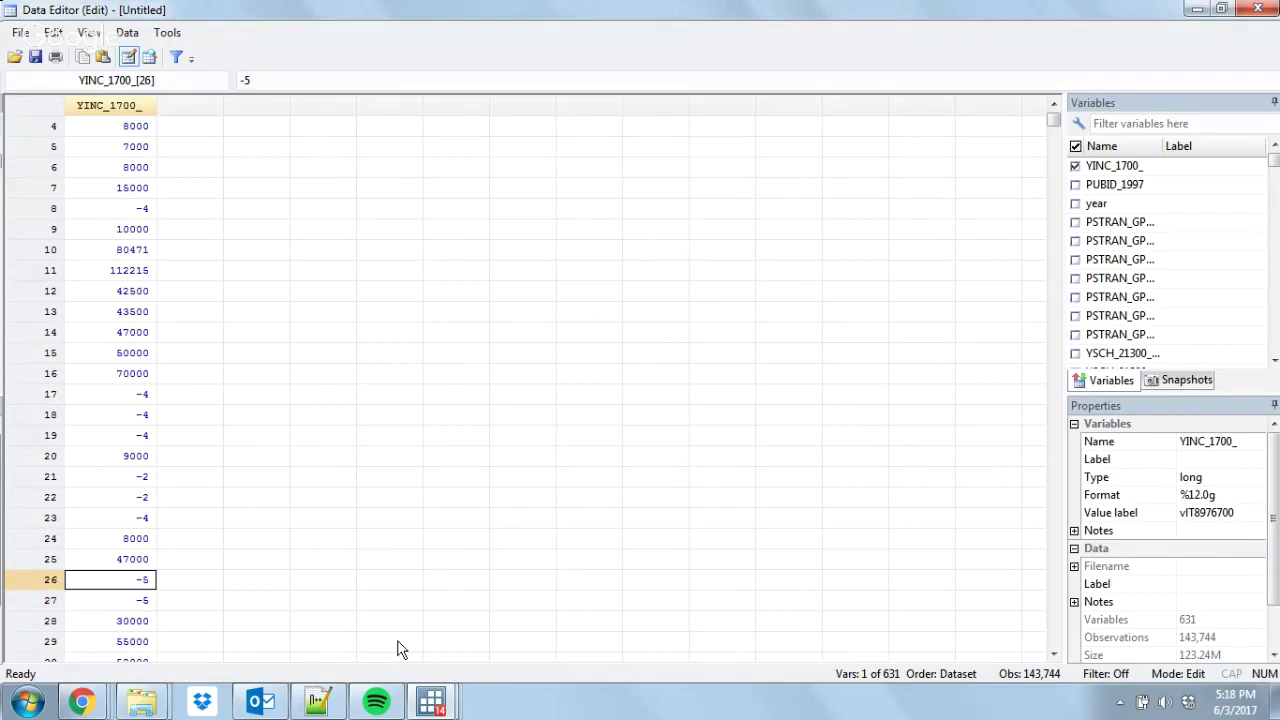
{"action": "key", "text": "Up"}
{"action": "key", "text": "Up"}
{"action": "key", "text": "Up"}
{"action": "key", "text": "Up"}
{"action": "key", "text": "Up"}
{"action": "key", "text": "Up"}
{"action": "key", "text": "Up"}
{"action": "key", "text": "Up"}
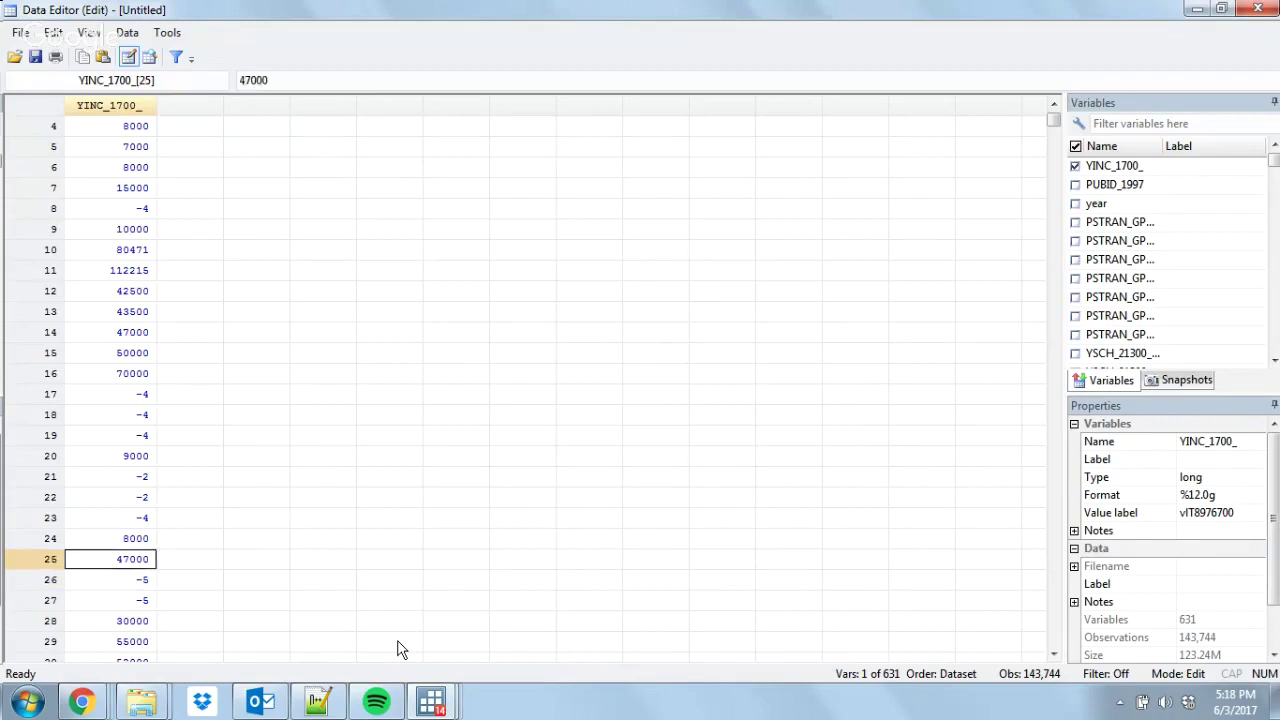
{"action": "key", "text": "Down"}
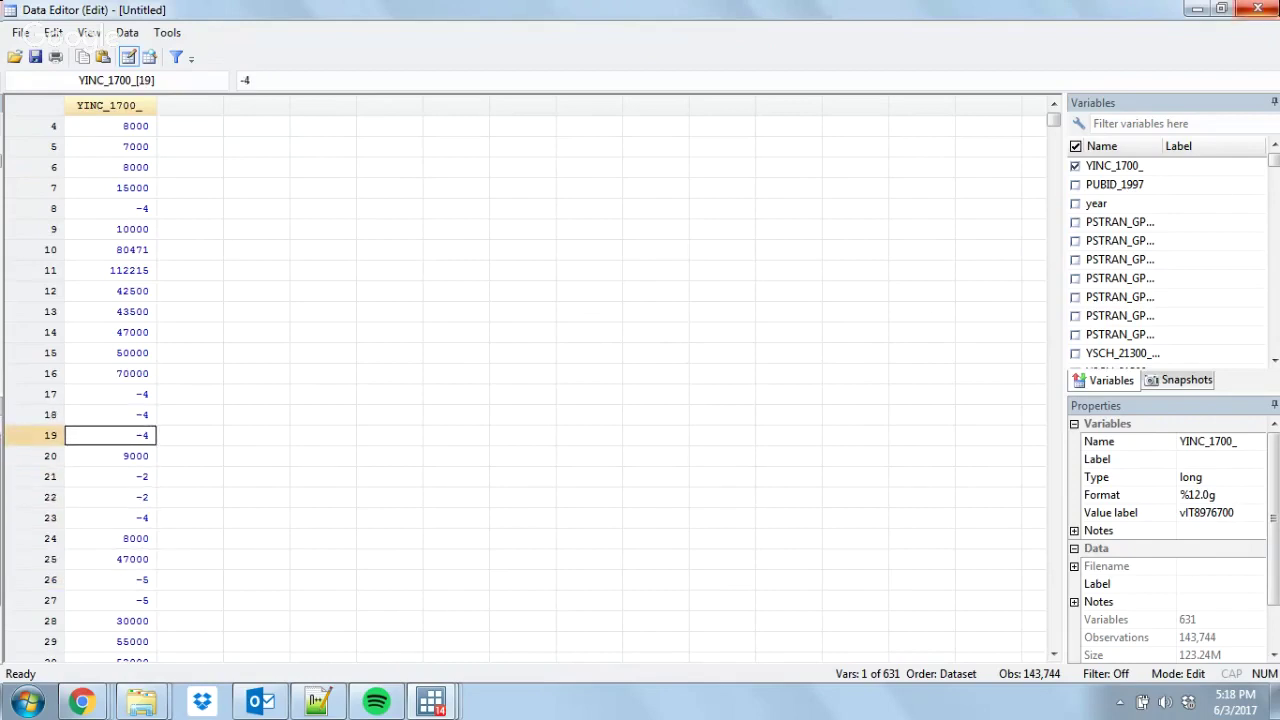
{"action": "left_click", "coordinate": [1274, 10]}
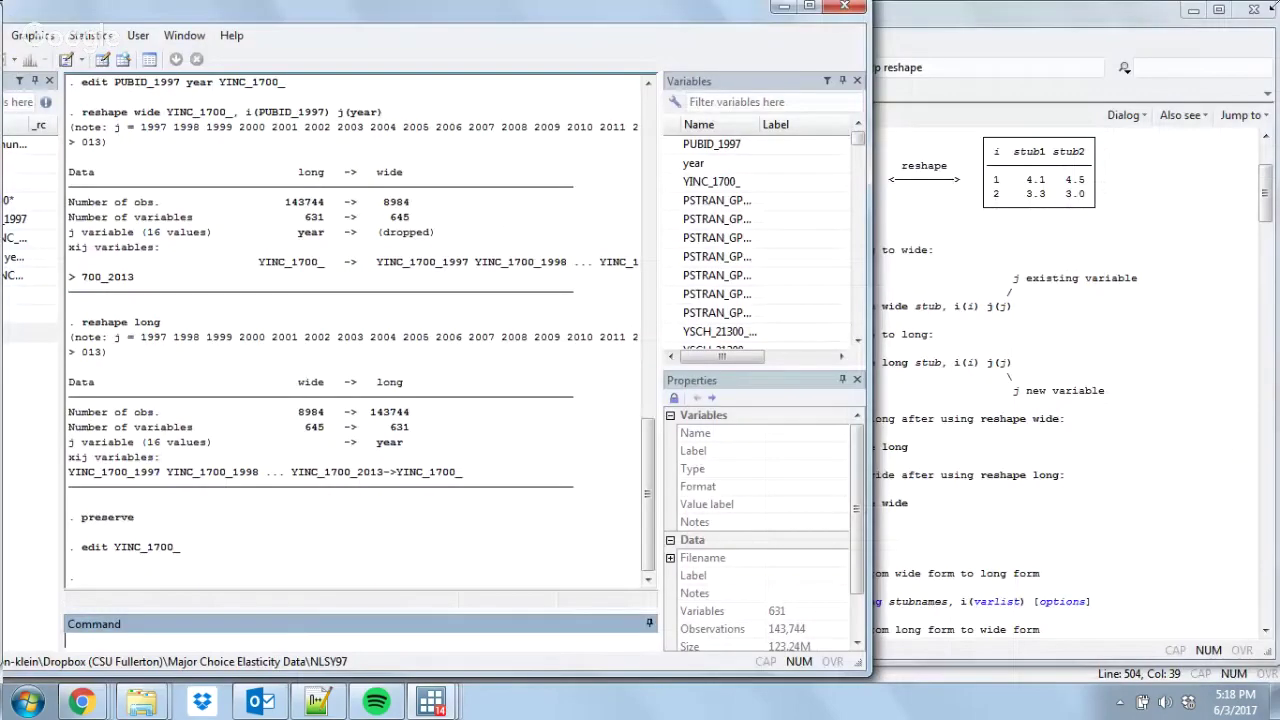
- Set negative incomes to missing with replace YINC_1700_ = . if YINC_1700_ < 0
{"action": "left_click", "coordinate": [287, 628]}
{"action": "type", "text": "replace YIN"}
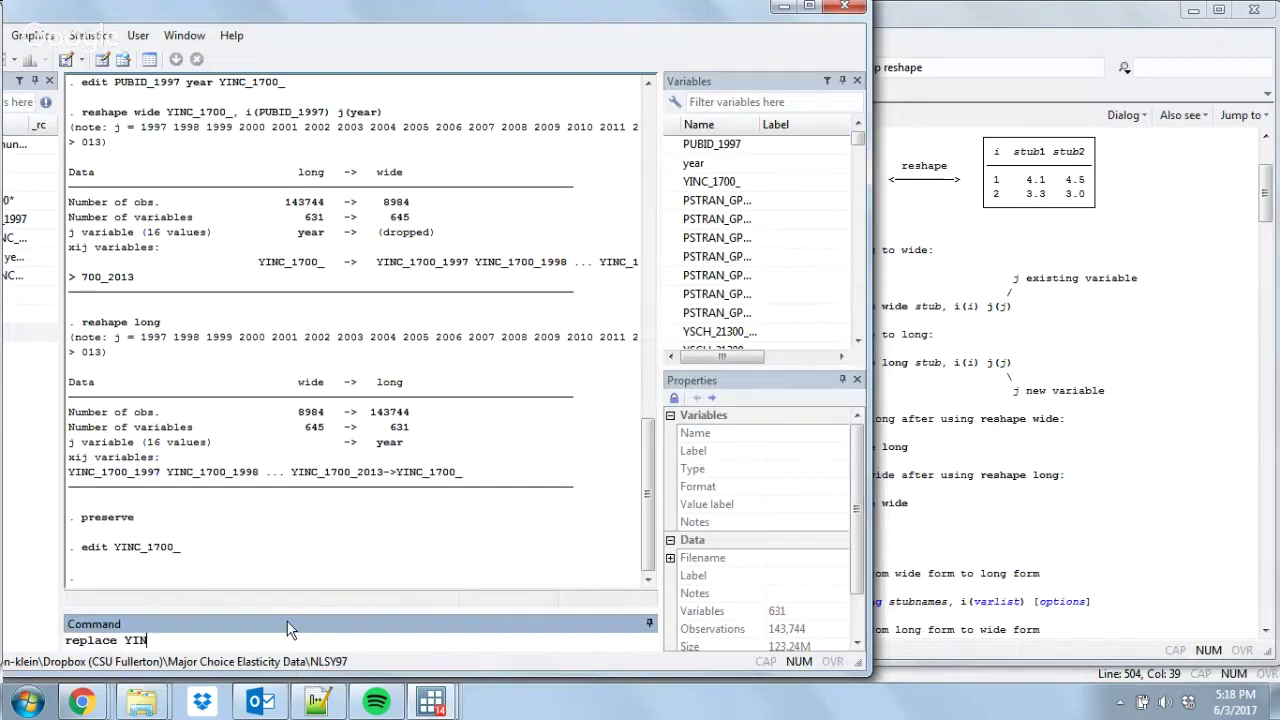
{"action": "type", "text": "C_1700_ = . if YINC_1700_ < 0"}
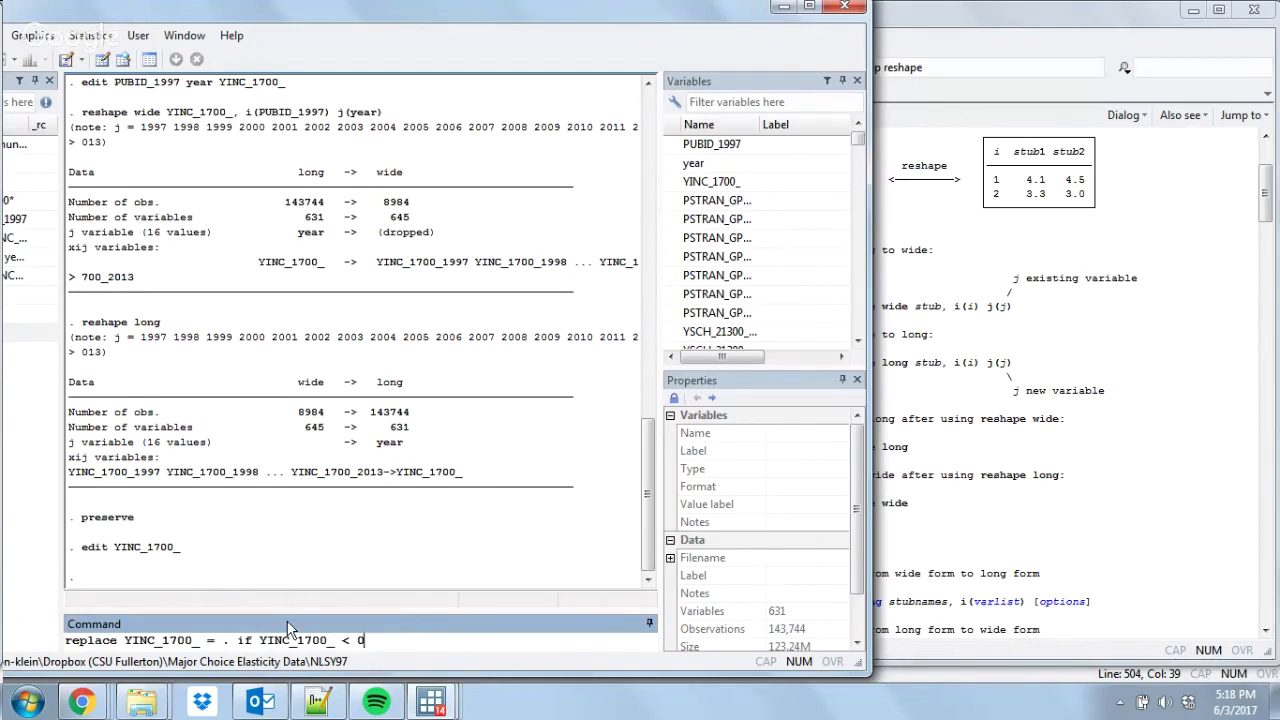
{"action": "key", "text": "Return"}
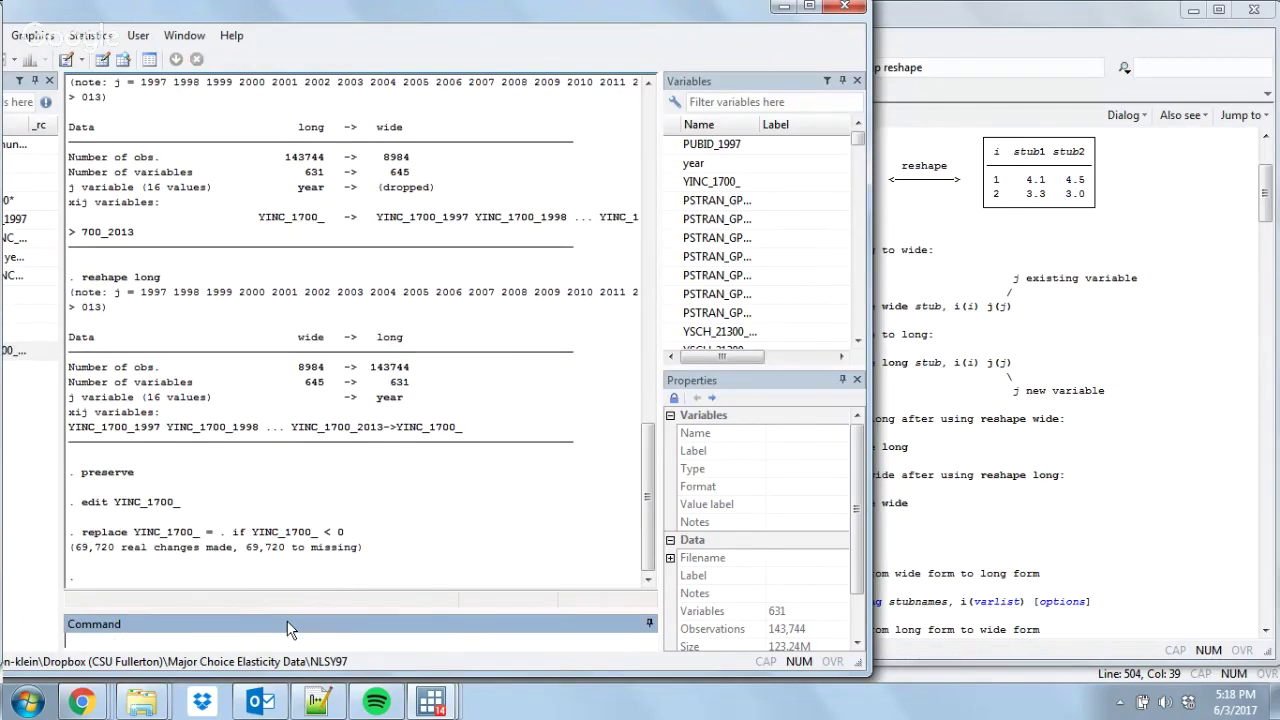
- Collapse the data with collapse (sum) YINC_1700_, by(PUBID_1997), and open the collapsed dataset in the Data Editor
{"action": "type", "text": "collapse (sum) YINC_1700_, by(PUBID_1997)"}
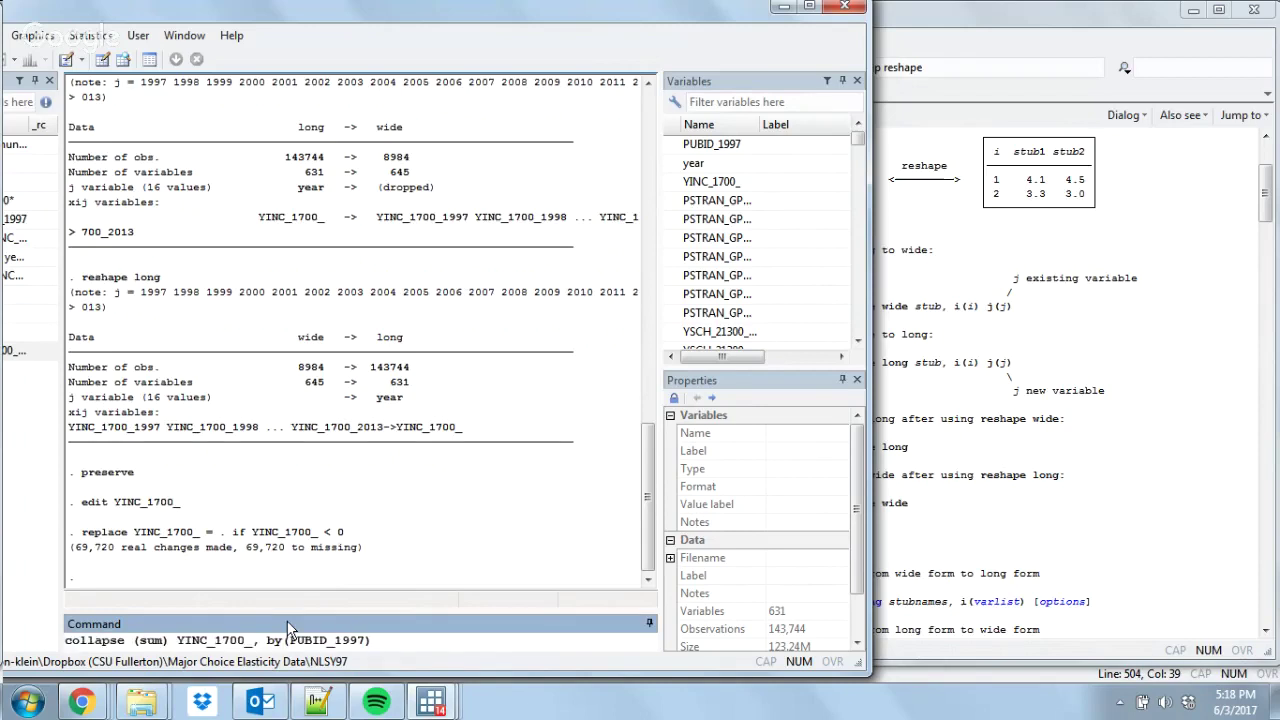
{"action": "key", "text": "Return"}
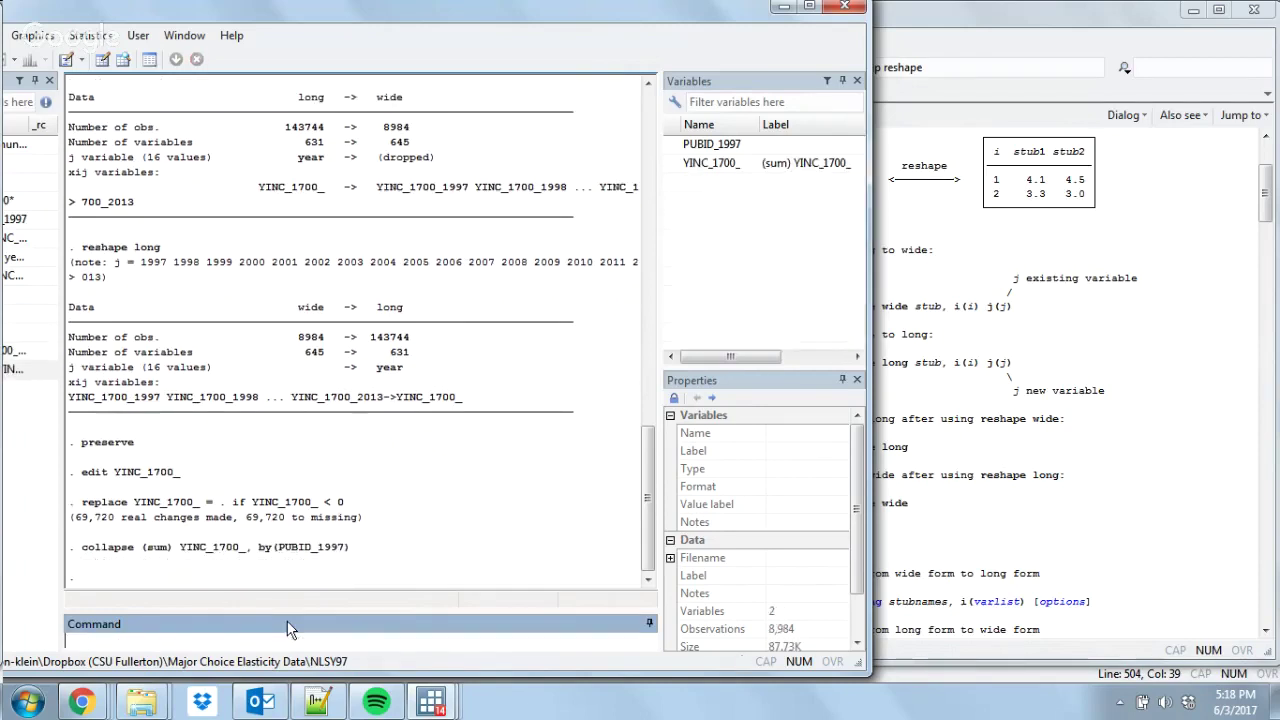
{"action": "type", "text": "edit"}
{"action": "key", "text": "Return"}
- Review the summed YINC_1700_ income for each PUBID_1997 in the first rows of the collapsed data
{"action": "key", "text": "Down"}
{"action": "key", "text": "Up"}
{"action": "key", "text": "Right"}
{"action": "key", "text": "Down"}
{"action": "key", "text": "Down"}
{"action": "key", "text": "Down"}
{"action": "key", "text": "Down"}
{"action": "key", "text": "Down"}
{"action": "key", "text": "Down"}
{"action": "key", "text": "Down"}
{"action": "key", "text": "Down"}
{"action": "key", "text": "Down"}
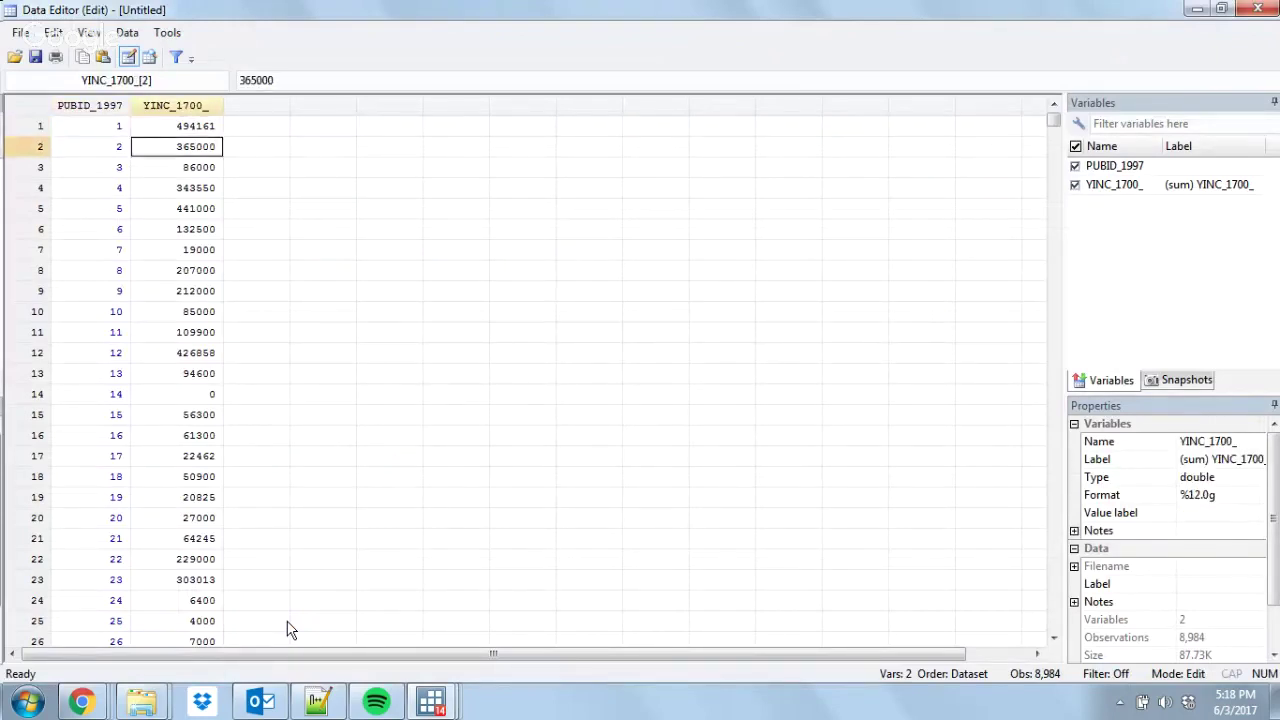
{"action": "key", "text": "Down"}
{"action": "key", "text": "Down"}
{"action": "key", "text": "Up"}
{"action": "key", "text": "Up"}
{"action": "key", "text": "Up"}
{"action": "key", "text": "Up"}
{"action": "key", "text": "Up"}
{"action": "key", "text": "Up"}
{"action": "key", "text": "Up"}
{"action": "key", "text": "Up"}
{"action": "key", "text": "Up"}
{"action": "key", "text": "Down"}
{"action": "key", "text": "Down"}
{"action": "key", "text": "Down"}
{"action": "key", "text": "Down"}
{"action": "key", "text": "Down"}
{"action": "key", "text": "Down"}
{"action": "key", "text": "Down"}
{"action": "key", "text": "Down"}
{"action": "key", "text": "Down"}
{"action": "key", "text": "Down"}
{"action": "key", "text": "Down"}
{"action": "key", "text": "Down"}
{"action": "key", "text": "Down"}
{"action": "key", "text": "Down"}
{"action": "key", "text": "Down"}
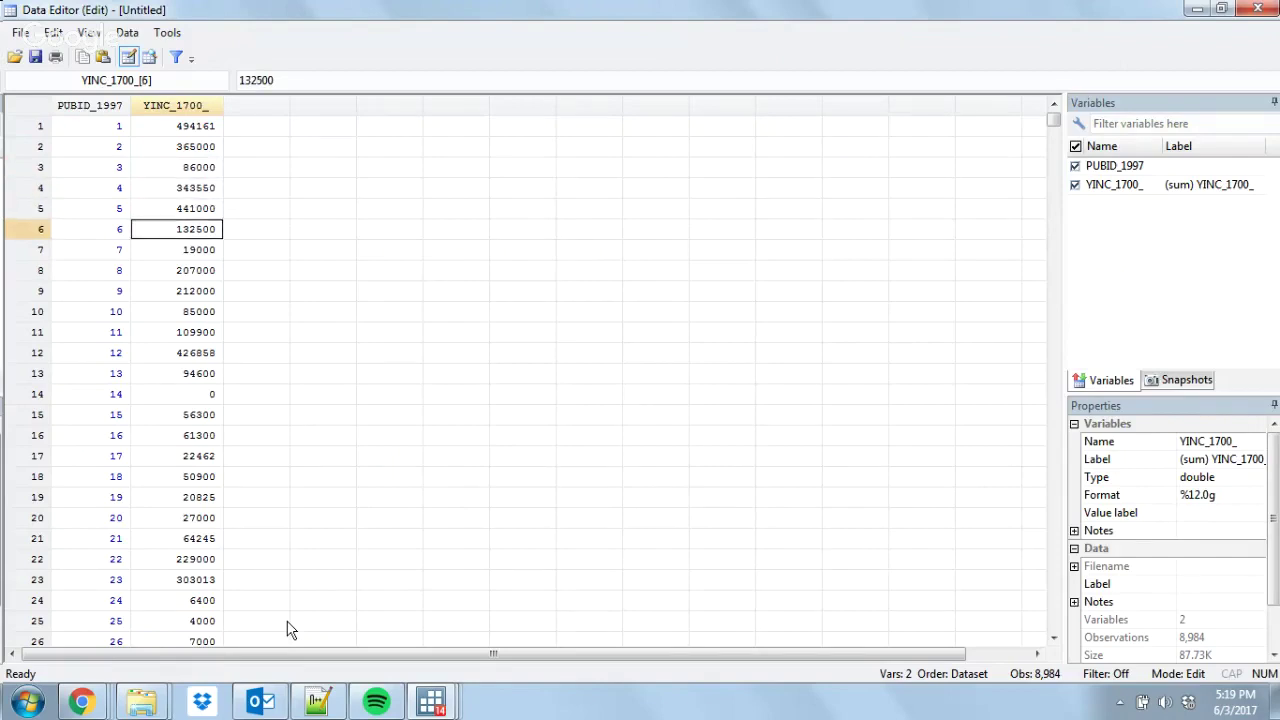
- Examine the summed YINC_1700_ incomes per PUBID_1997 down to row 31 of the collapsed data
{"action": "key", "text": "Up"}
{"action": "key", "text": "Up"}
{"action": "key", "text": "Up"}
{"action": "key", "text": "Up"}
{"action": "key", "text": "Down"}
{"action": "key", "text": "Down"}
{"action": "key", "text": "Down"}
{"action": "key", "text": "Down"}
{"action": "key", "text": "Down"}
{"action": "key", "text": "Down"}
{"action": "key", "text": "Down"}
{"action": "key", "text": "Down"}
{"action": "key", "text": "Down"}
{"action": "key", "text": "Down"}
{"action": "key", "text": "Down"}
{"action": "key", "text": "Down"}
{"action": "key", "text": "Down"}
{"action": "key", "text": "Down"}
{"action": "key", "text": "Down"}
{"action": "key", "text": "Down"}
{"action": "key", "text": "Down"}
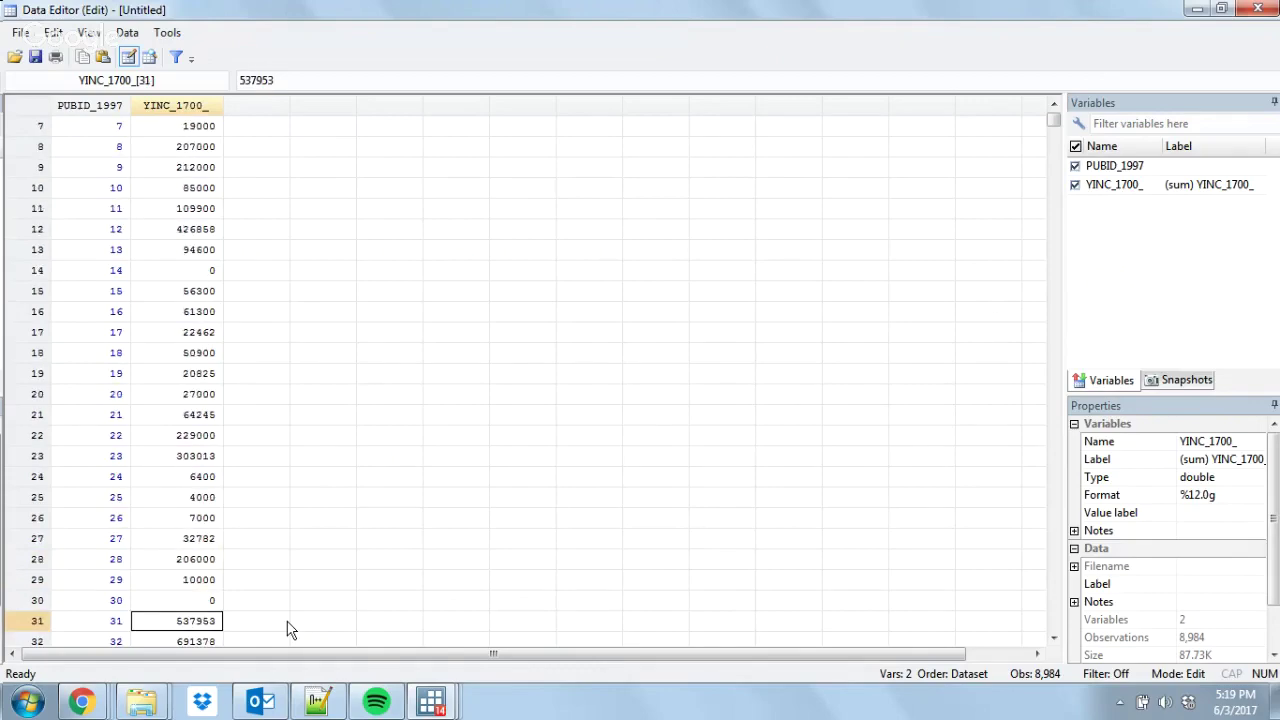
- Close the Data Editor and bring back the preserved long dataset with the restore command
{"action": "left_click", "coordinate": [1257, 9]}
{"action": "type", "text": "restore"}
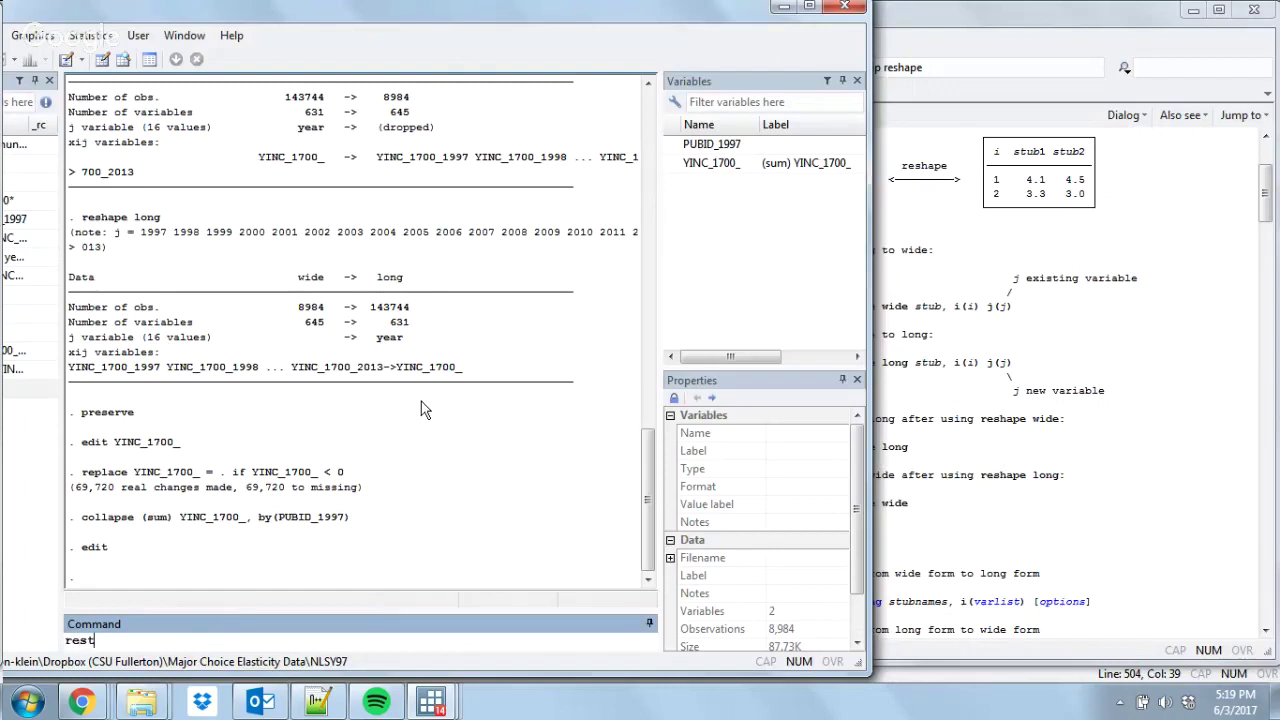
{"action": "key", "text": "Return"}
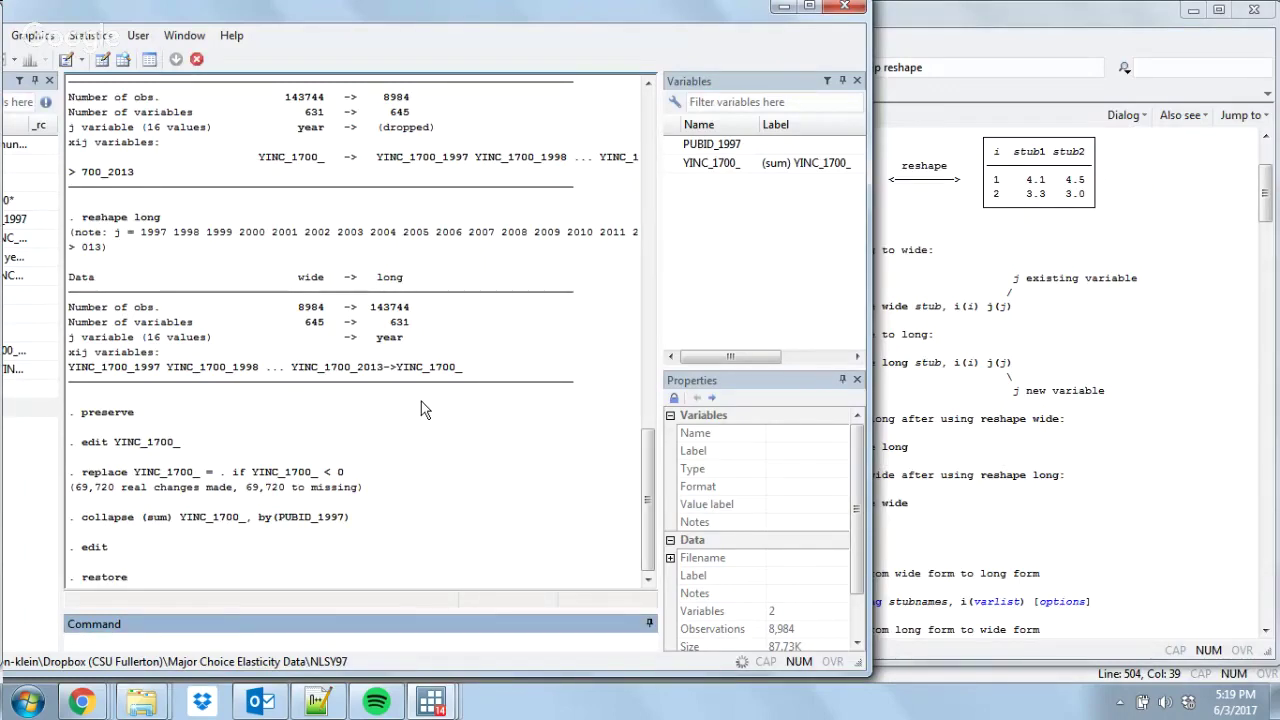
{"action": "key", "text": "Page_Up"}
{"action": "key", "text": "Page_Up"}
{"action": "key", "text": "Page_Up"}
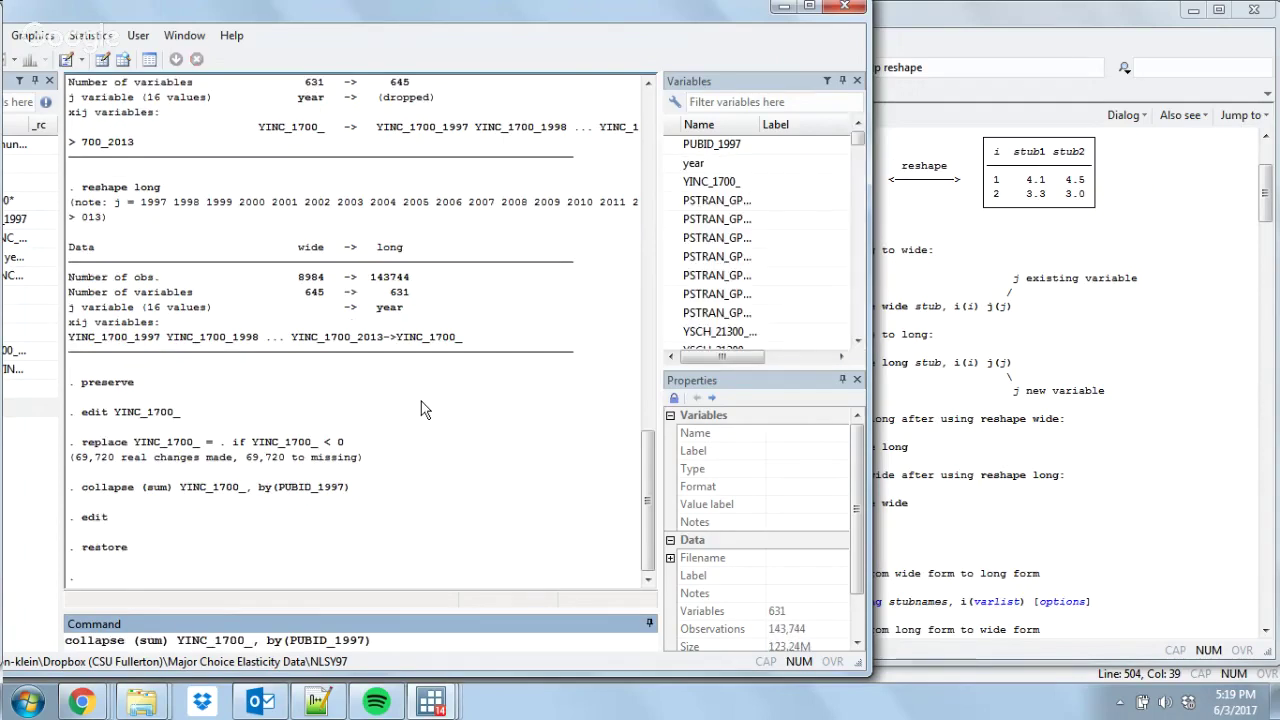
{"action": "key", "text": "shift+Left"}
{"action": "key", "text": "shift+Left"}
{"action": "key", "text": "shift+Left"}
{"action": "type", "text": "mean"}
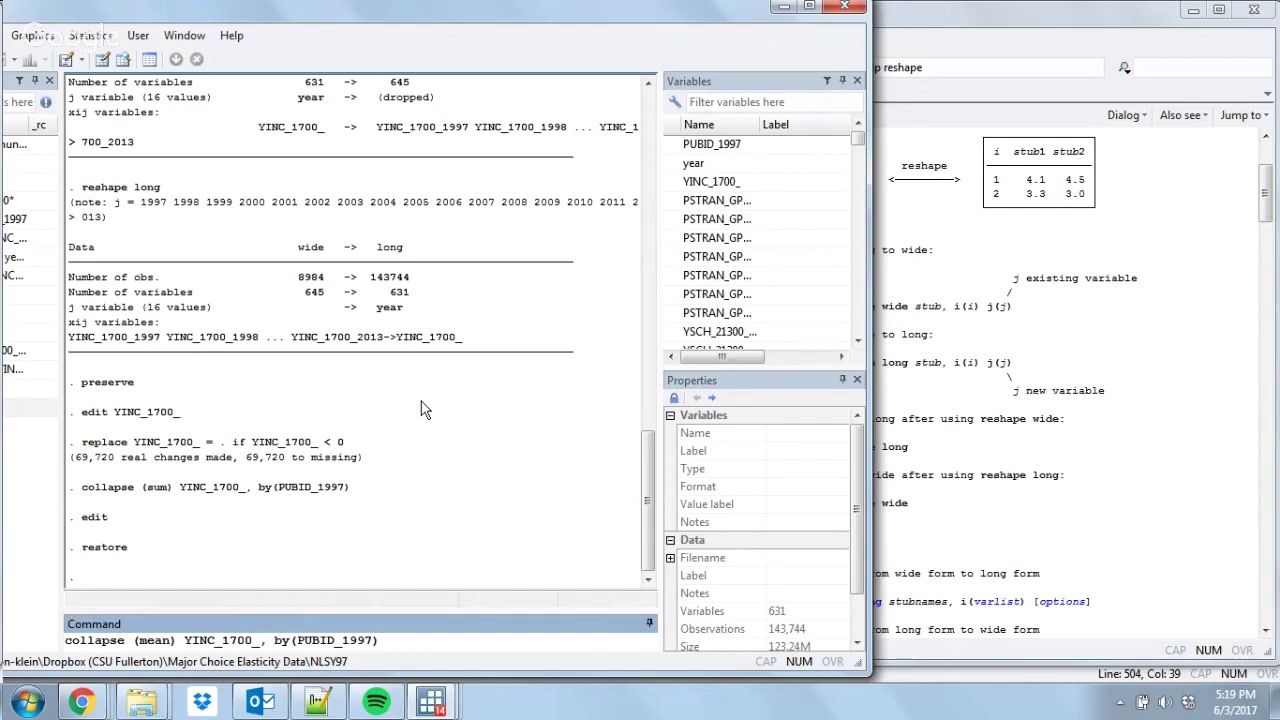
{"action": "key", "text": "BackSpace"}
{"action": "key", "text": "BackSpace"}
{"action": "key", "text": "BackSpace"}
{"action": "key", "text": "BackSpace"}
{"action": "type", "text": "first"}
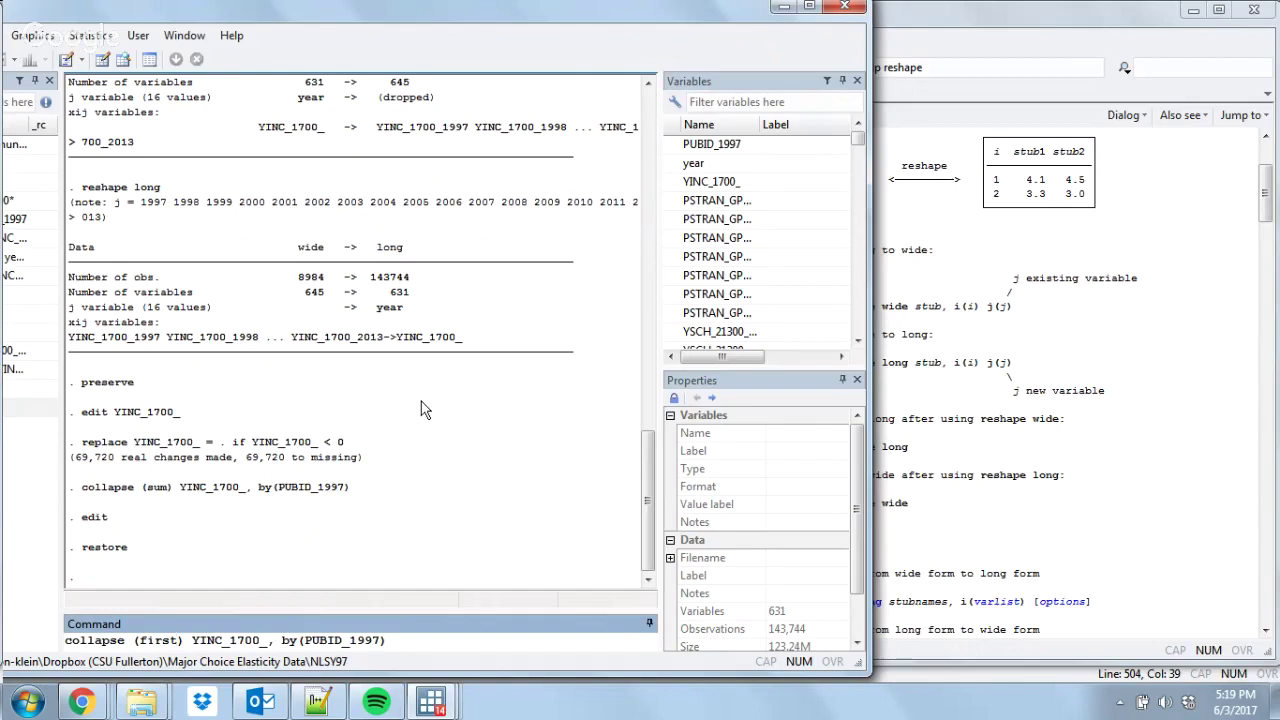
{"action": "key", "text": "Right"}
{"action": "key", "text": "Right"}
{"action": "key", "text": "Right"}
{"action": "key", "text": "Right"}
{"action": "key", "text": "Right"}
{"action": "key", "text": "Right"}
{"action": "key", "text": "Right"}
{"action": "key", "text": "Right"}
{"action": "key", "text": "Right"}
{"action": "key", "text": "Right"}
{"action": "key", "text": "Right"}
{"action": "key", "text": "Right"}
{"action": "key", "text": "Right"}
{"action": "key", "text": "Right"}
{"action": "key", "text": "Right"}
{"action": "key", "text": "Right"}
{"action": "key", "text": "Right"}
{"action": "key", "text": "Right"}
{"action": "key", "text": "Right"}
{"action": "key", "text": "Right"}
{"action": "key", "text": "Page_Up"}
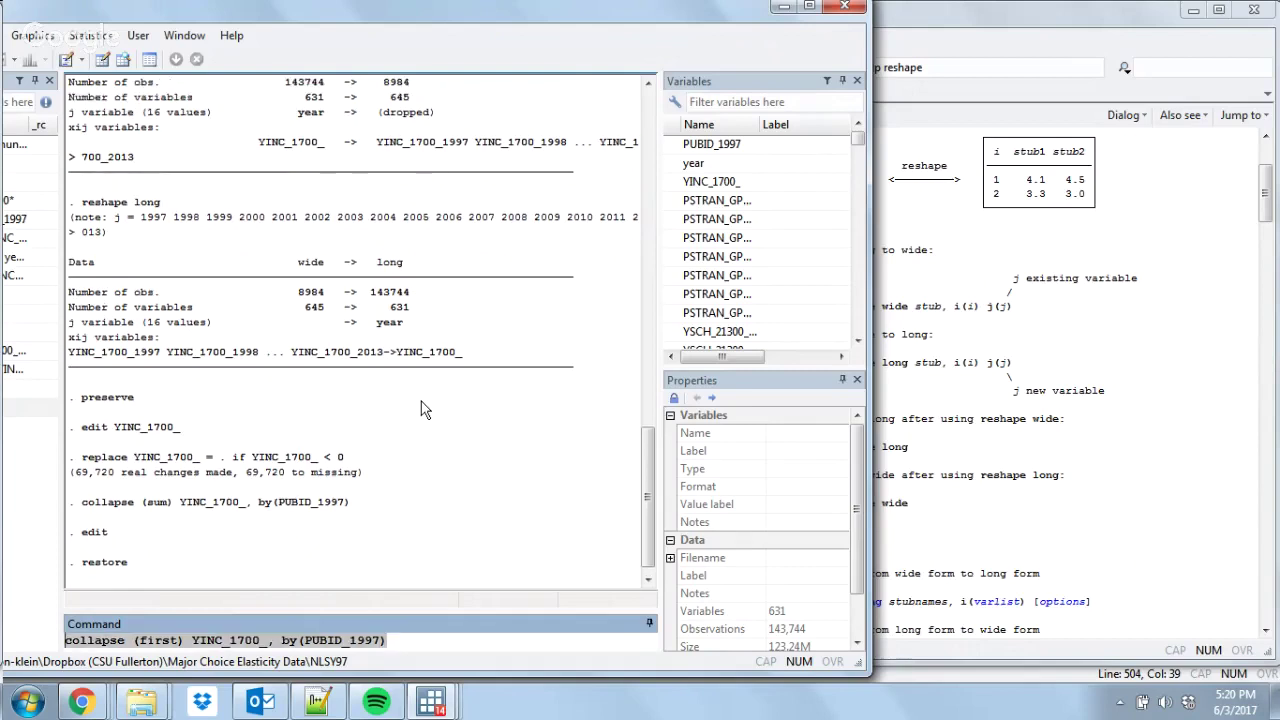
{"action": "left_click", "coordinate": [176, 640]}
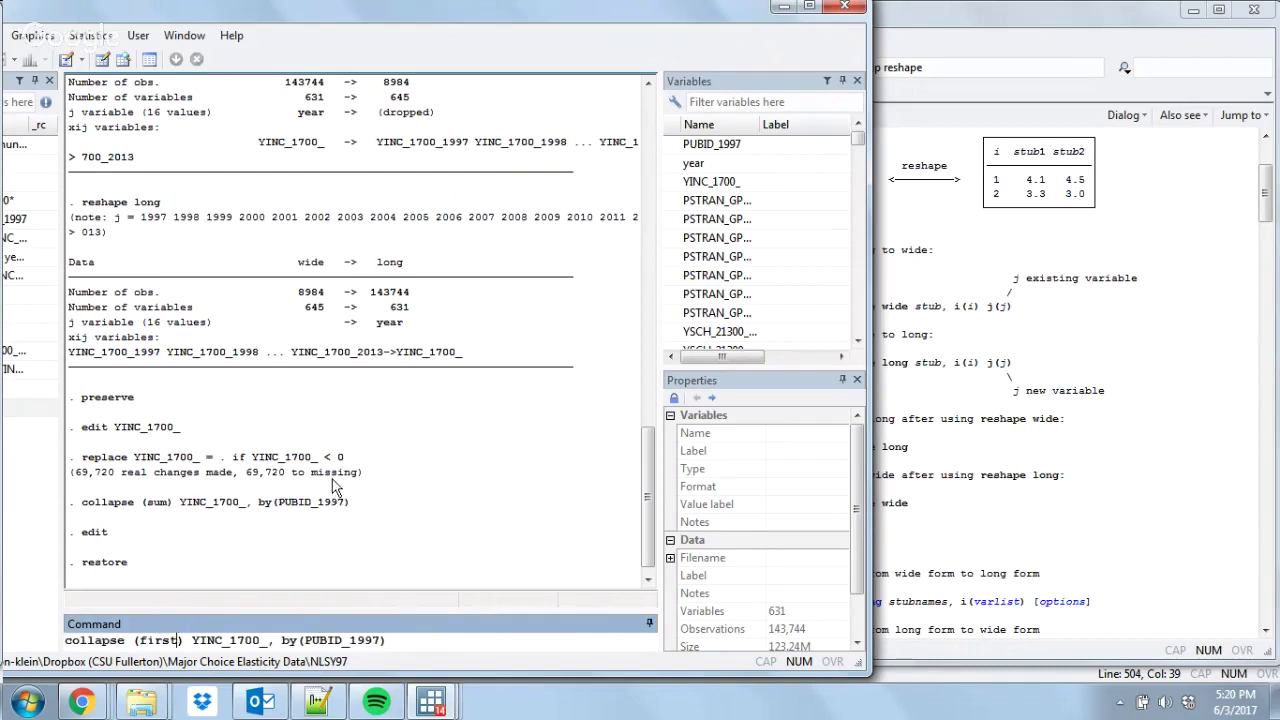
- Reuse the earlier command replace YINC_1700_ = . if YINC_1700_ < 0 to set negative incomes to missing in the restored data
{"action": "left_click_drag", "start_coordinate": [346, 458], "coordinate": [82, 459]}
{"action": "key", "text": "ctrl+c"}
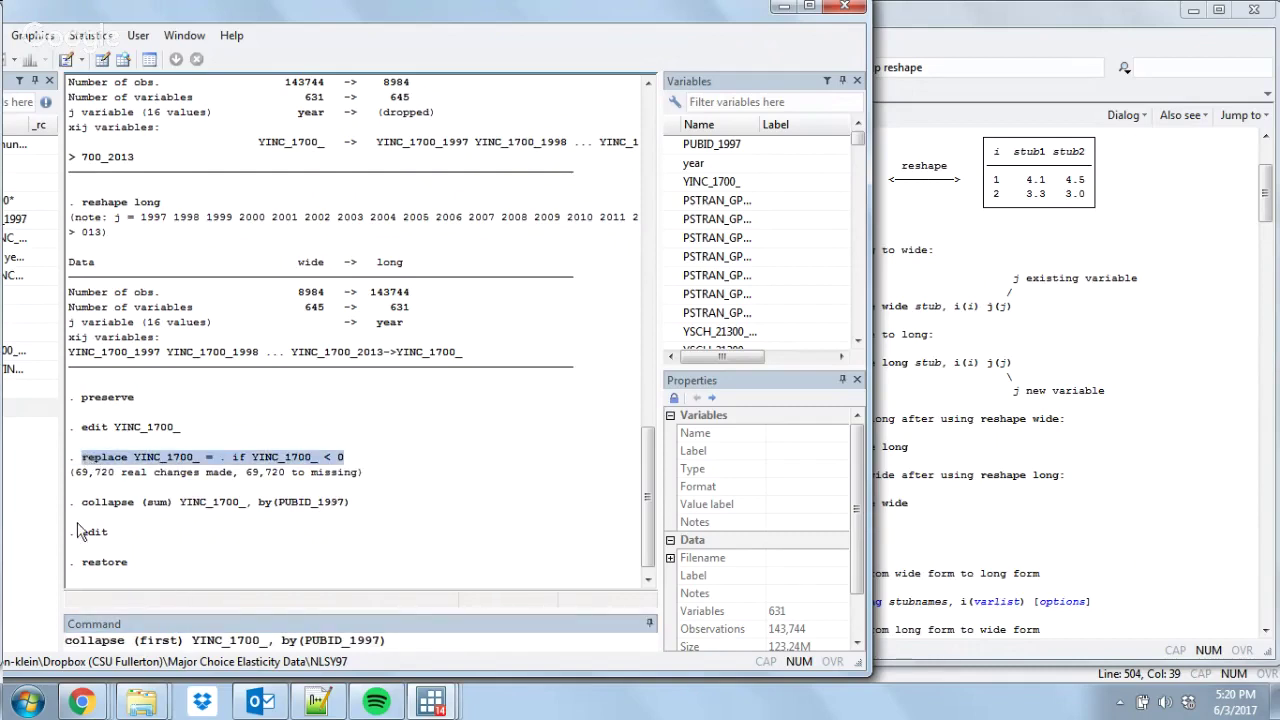
{"action": "key", "text": "ctrl+a"}
{"action": "key", "text": "ctrl+v"}
{"action": "key", "text": "Return"}
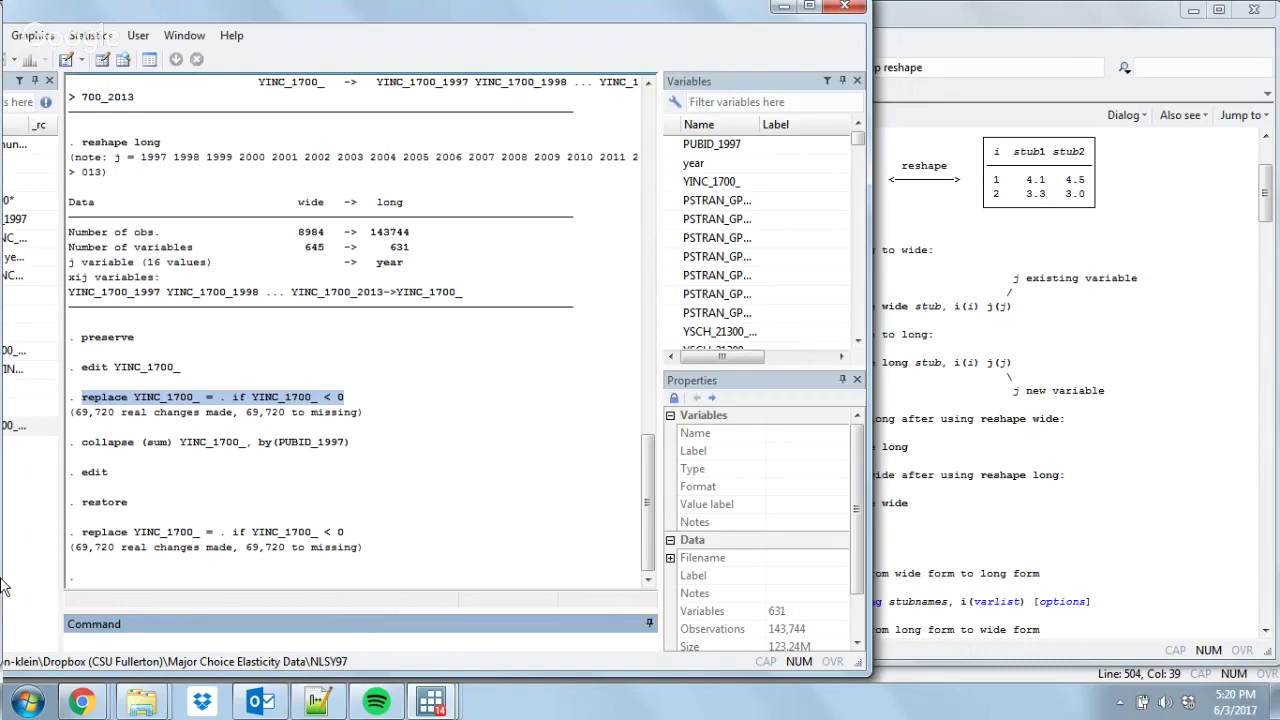
- Collapse the data with collapse (mean) YINC_1700_, by(KEY_RACE_ETHNICITY_1997 year), and open the collapsed dataset in the Data Editor
{"action": "type", "text": "collapse (mean)"}
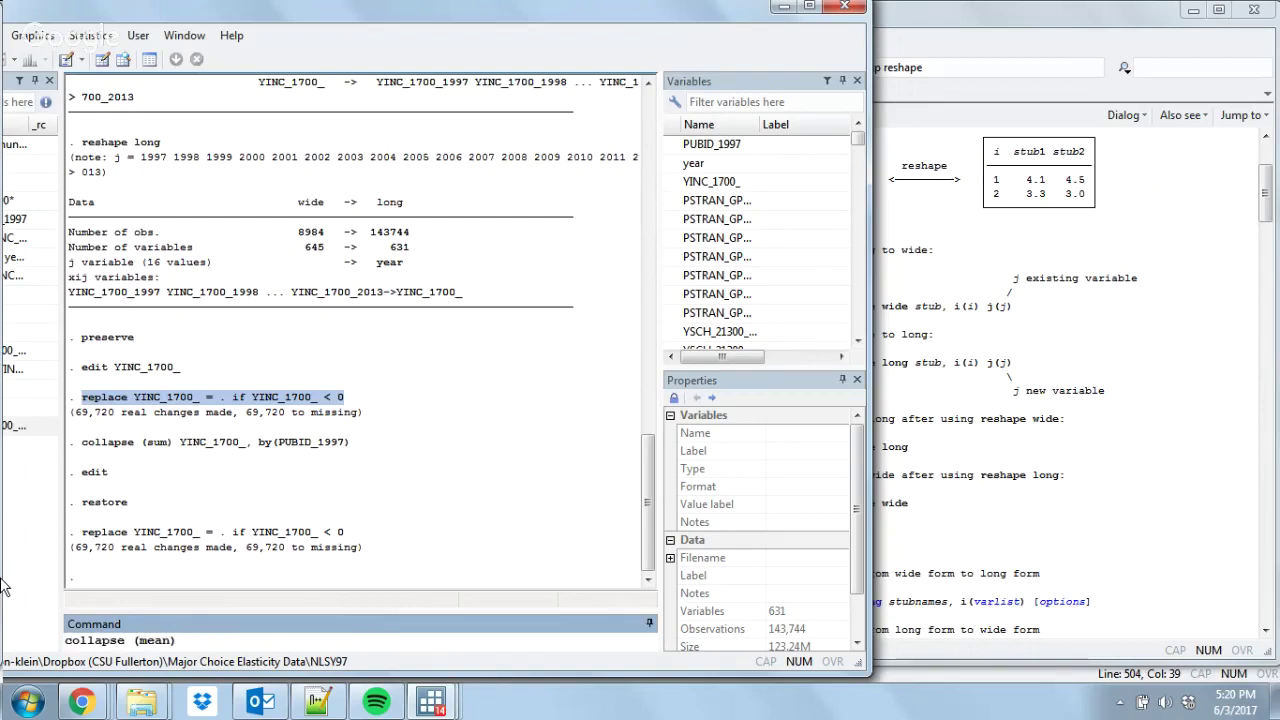
{"action": "type", "text": " YINC_1700_, by("}
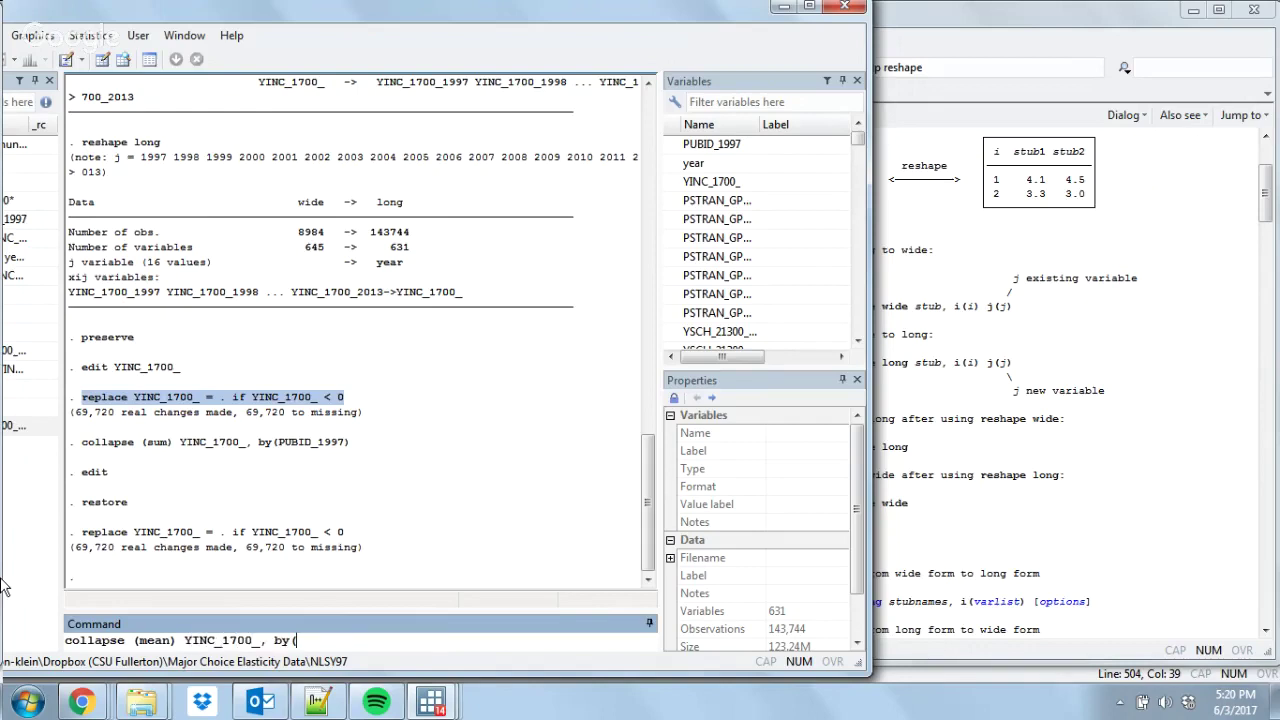
{"action": "left_click", "coordinate": [729, 104]}
{"action": "type", "text": "eth"}
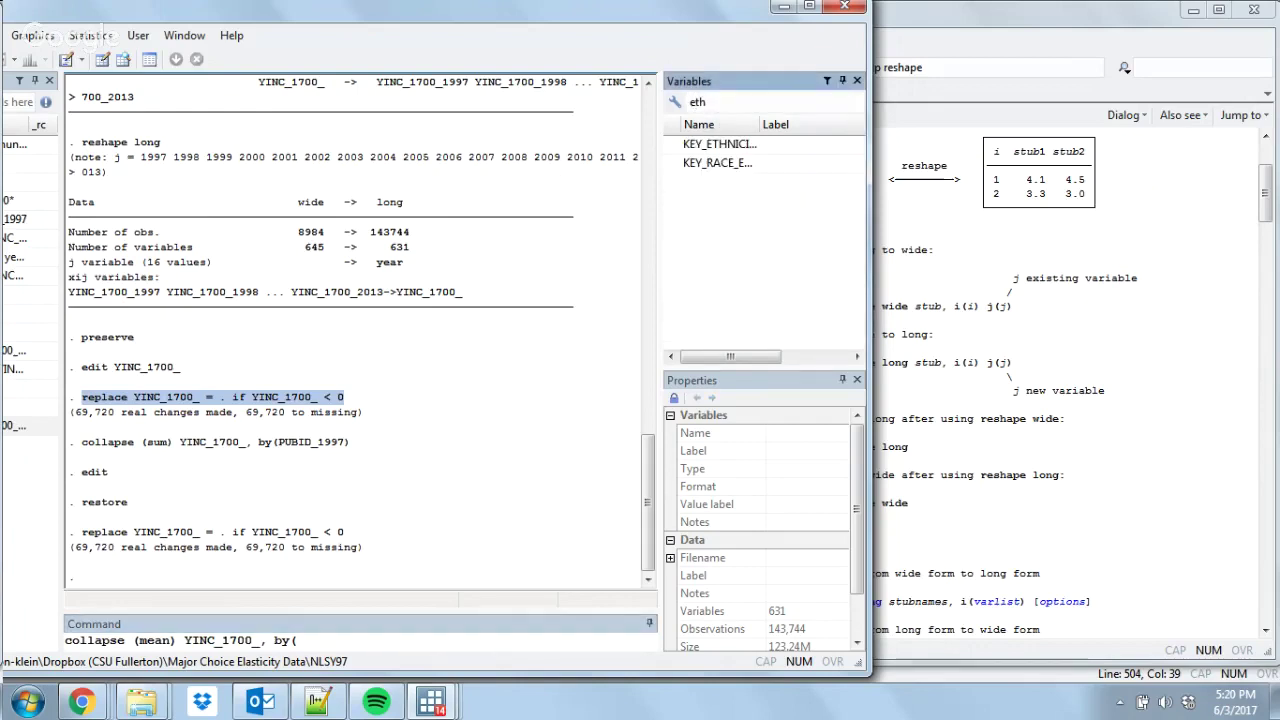
{"action": "double_click", "coordinate": [724, 164]}
{"action": "left_click", "coordinate": [297, 641]}
{"action": "key", "text": "Delete"}
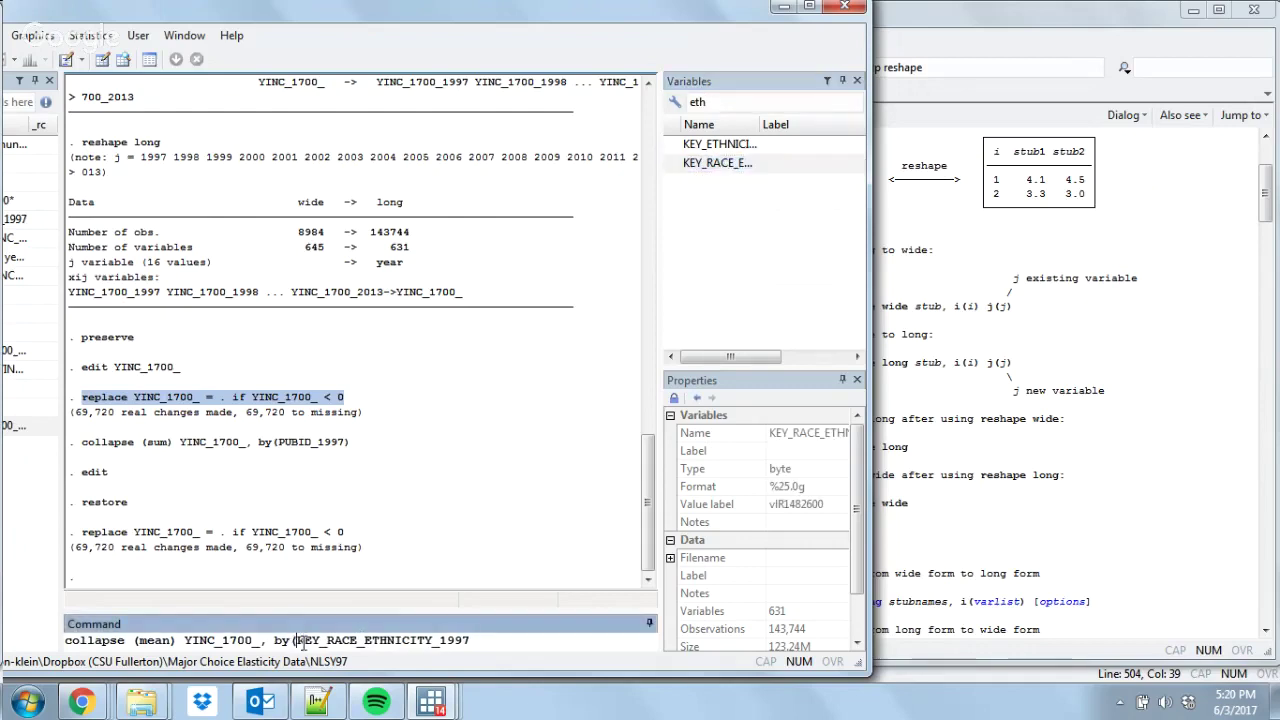
{"action": "type", "text": "year)"}
{"action": "key", "text": "Return"}
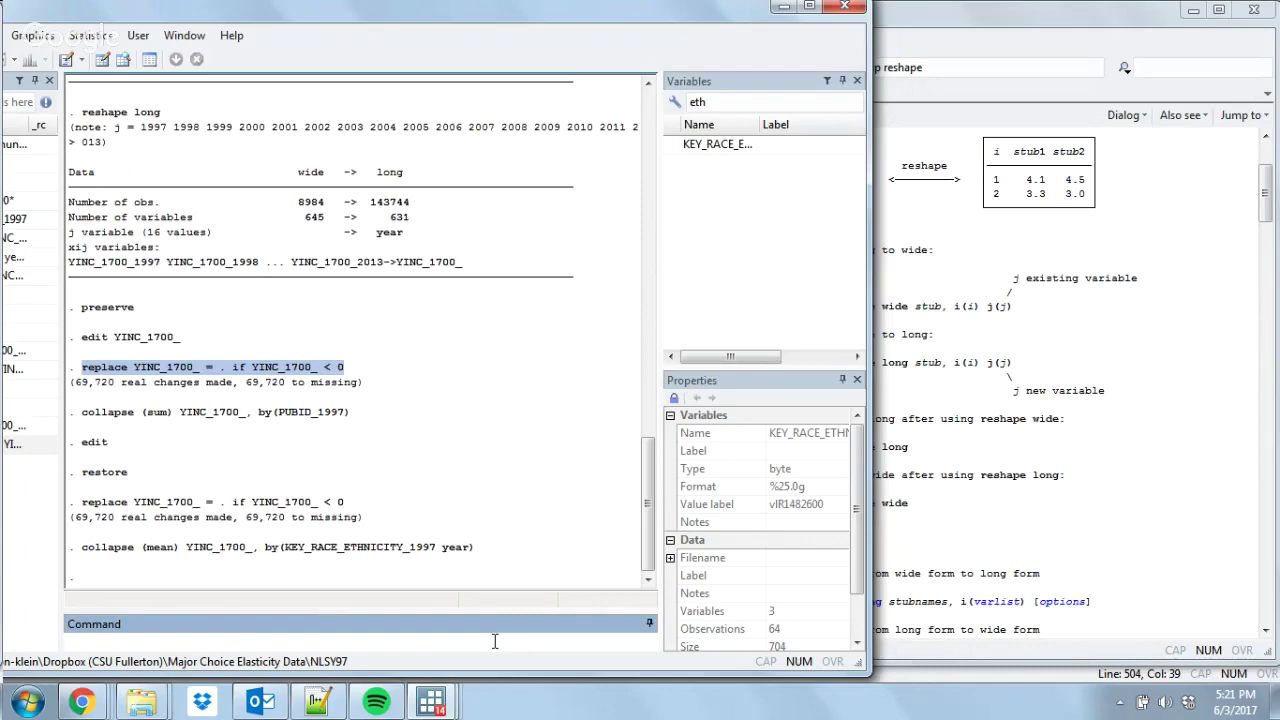
{"action": "type", "text": "edit"}
{"action": "key", "text": "Return"}
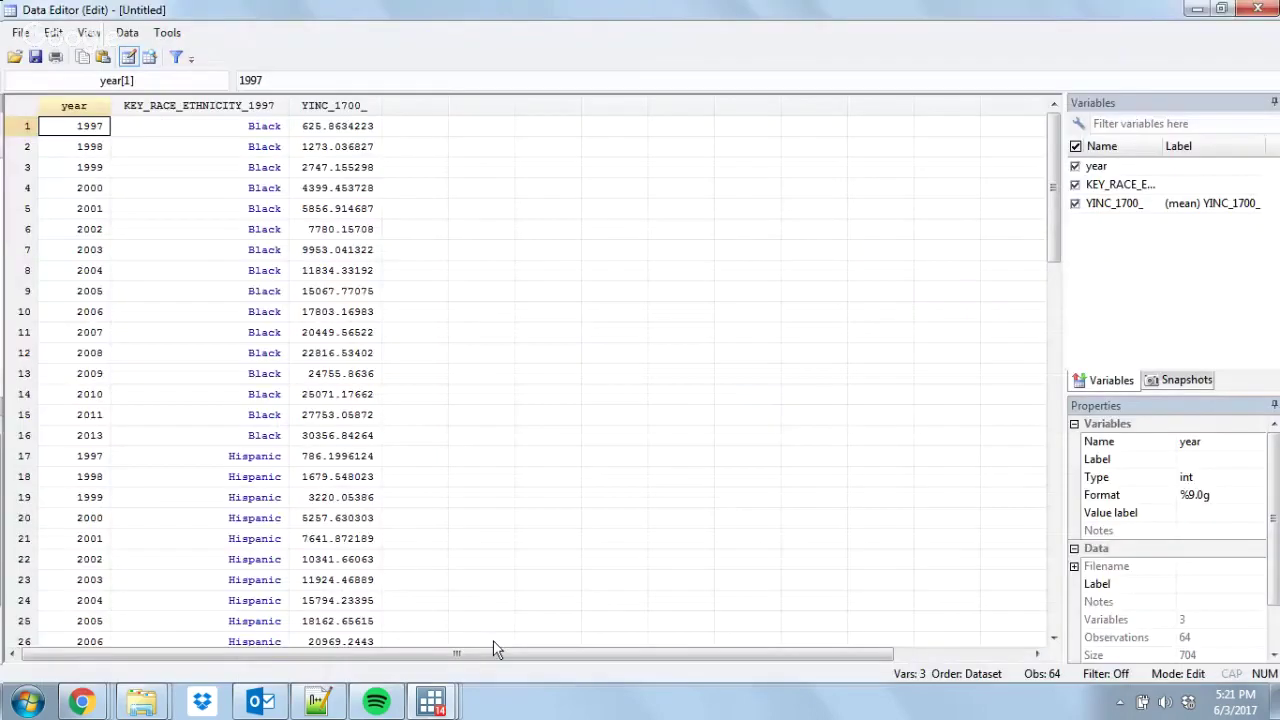
- Examine the yearly rows of the Black group and the 1997 row that begins the Hispanic group
{"action": "key", "text": "Right"}
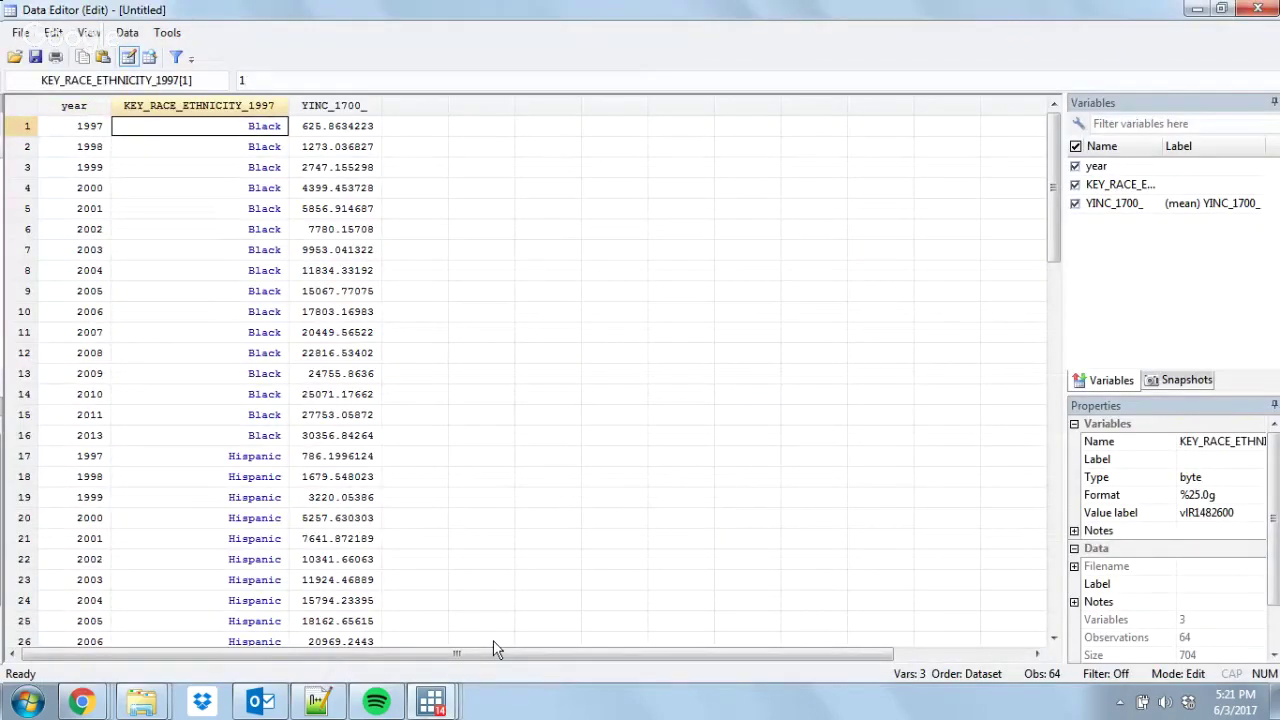
{"action": "key", "text": "Down"}
{"action": "key", "text": "Down"}
{"action": "key", "text": "Down"}
{"action": "key", "text": "Down"}
{"action": "key", "text": "Down"}
{"action": "key", "text": "Down"}
{"action": "key", "text": "Down"}
{"action": "key", "text": "Down"}
{"action": "key", "text": "Down"}
{"action": "key", "text": "Down"}
{"action": "key", "text": "Down"}
{"action": "key", "text": "Down"}
{"action": "key", "text": "Down"}
{"action": "key", "text": "Down"}
{"action": "key", "text": "Down"}
{"action": "key", "text": "Down"}
{"action": "key", "text": "Down"}
{"action": "key", "text": "Up"}
{"action": "key", "text": "Left"}
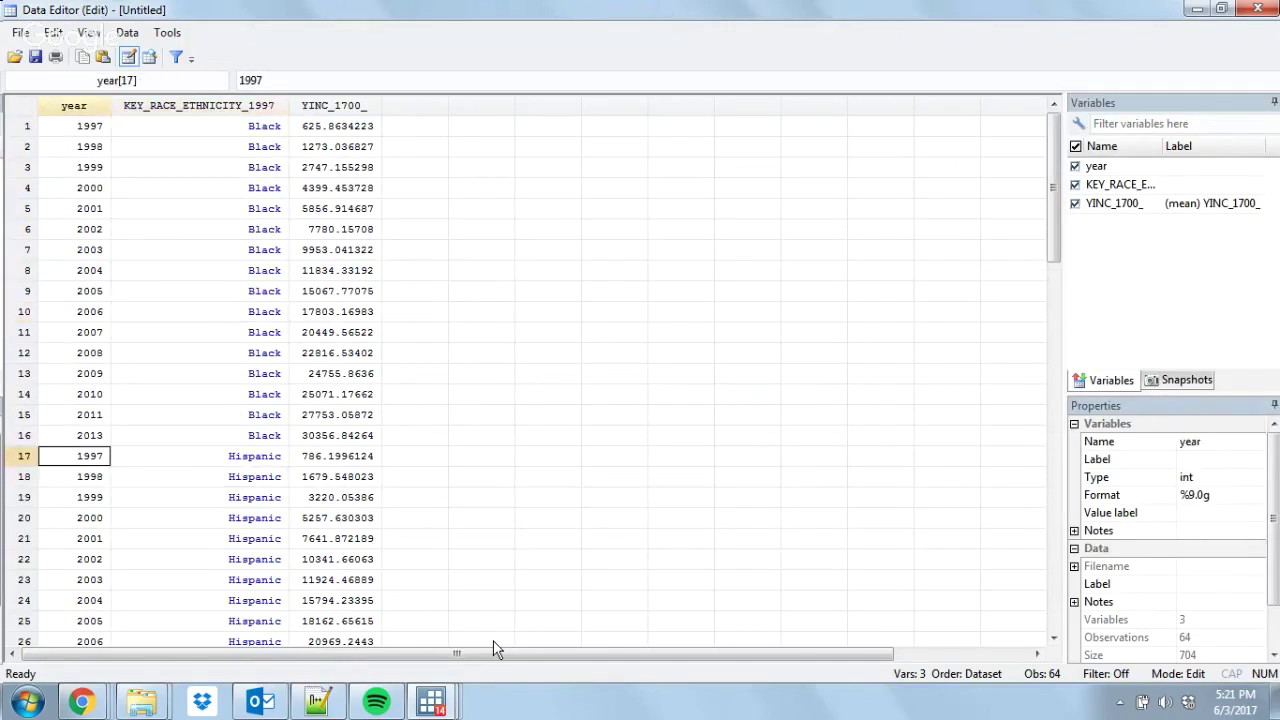
{"action": "key", "text": "Right"}
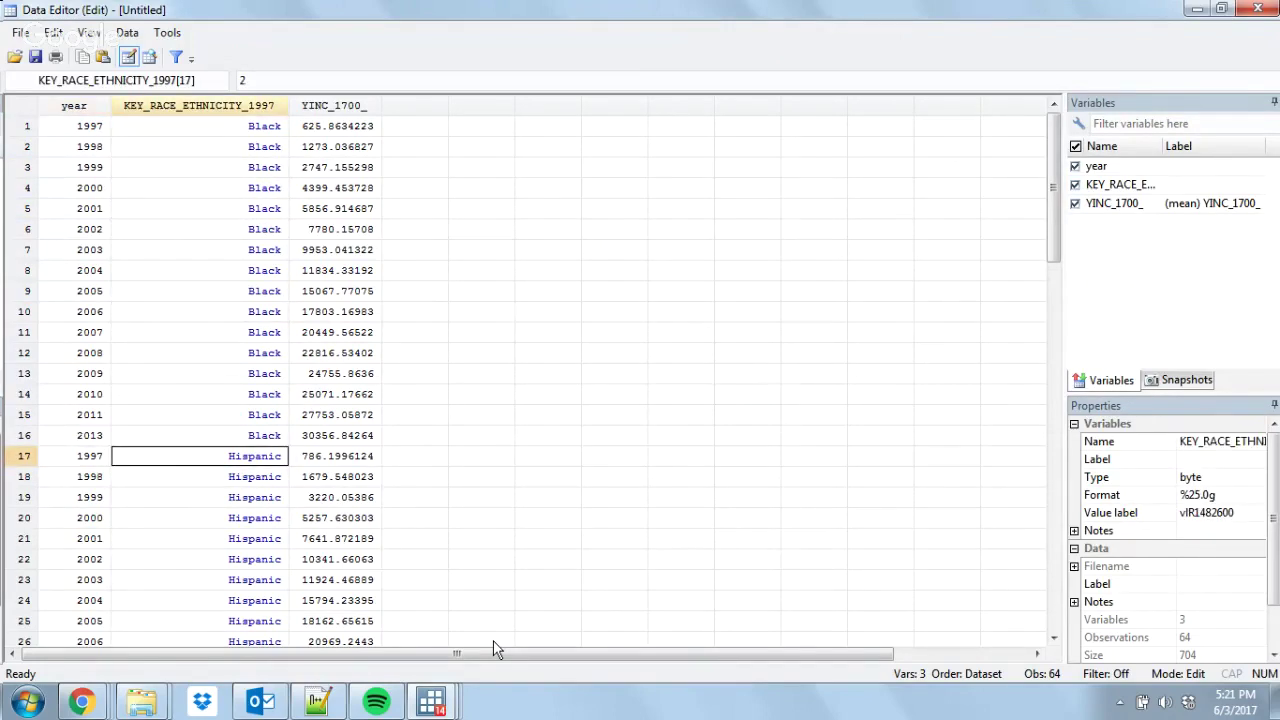
{"action": "key", "text": "Right"}
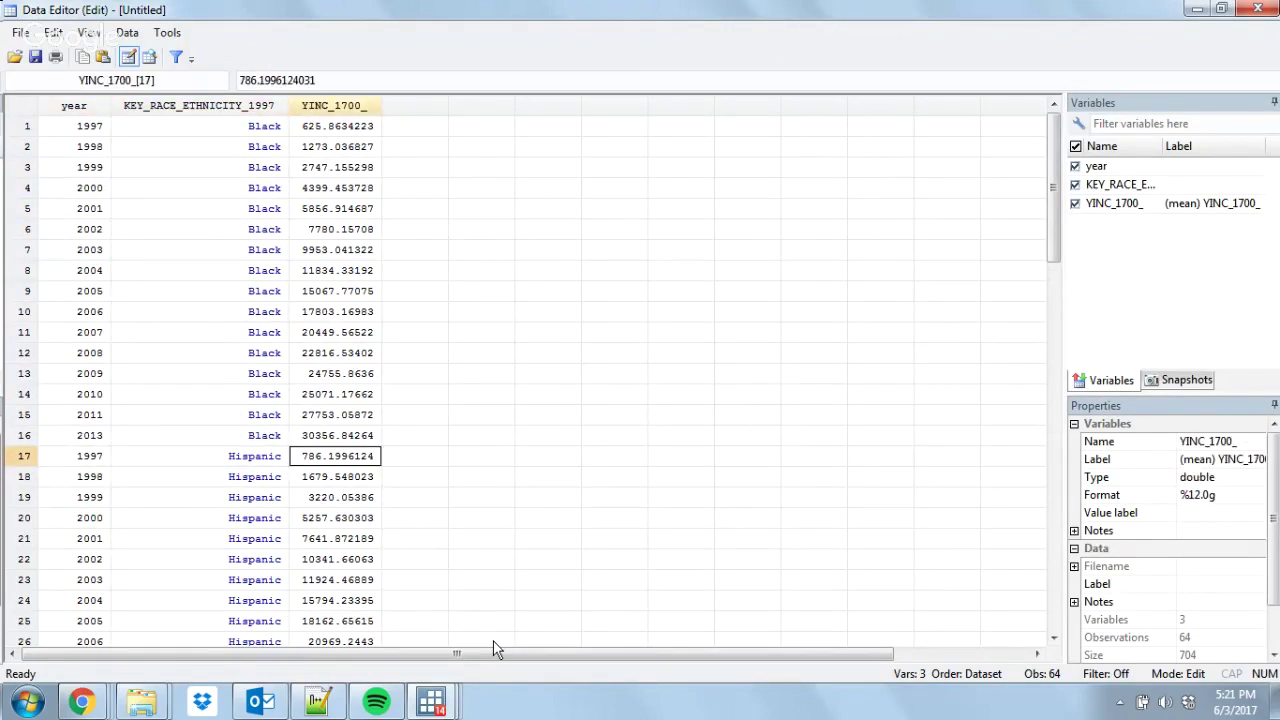
- Review the mean YINC_1700_ income by year for the Hispanic group, down to row 28
{"action": "key", "text": "Left"}
{"action": "key", "text": "Down"}
{"action": "key", "text": "Down"}
{"action": "key", "text": "Down"}
{"action": "key", "text": "Down"}
{"action": "key", "text": "Down"}
{"action": "key", "text": "Down"}
{"action": "key", "text": "Down"}
{"action": "key", "text": "Down"}
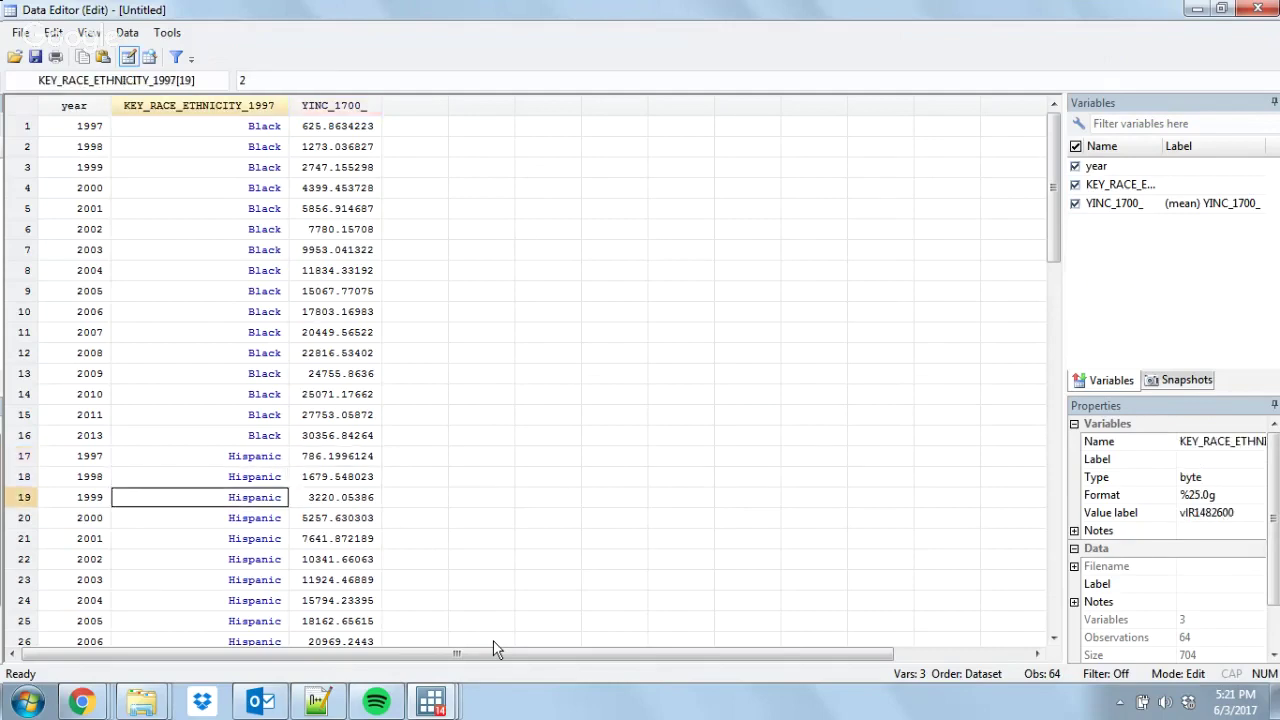
{"action": "key", "text": "Down"}
{"action": "key", "text": "Up"}
{"action": "key", "text": "Up"}
{"action": "key", "text": "Up"}
{"action": "key", "text": "Right"}
{"action": "key", "text": "Up"}
{"action": "key", "text": "Up"}
{"action": "key", "text": "Up"}
{"action": "key", "text": "Up"}
{"action": "key", "text": "Up"}
{"action": "key", "text": "Up"}
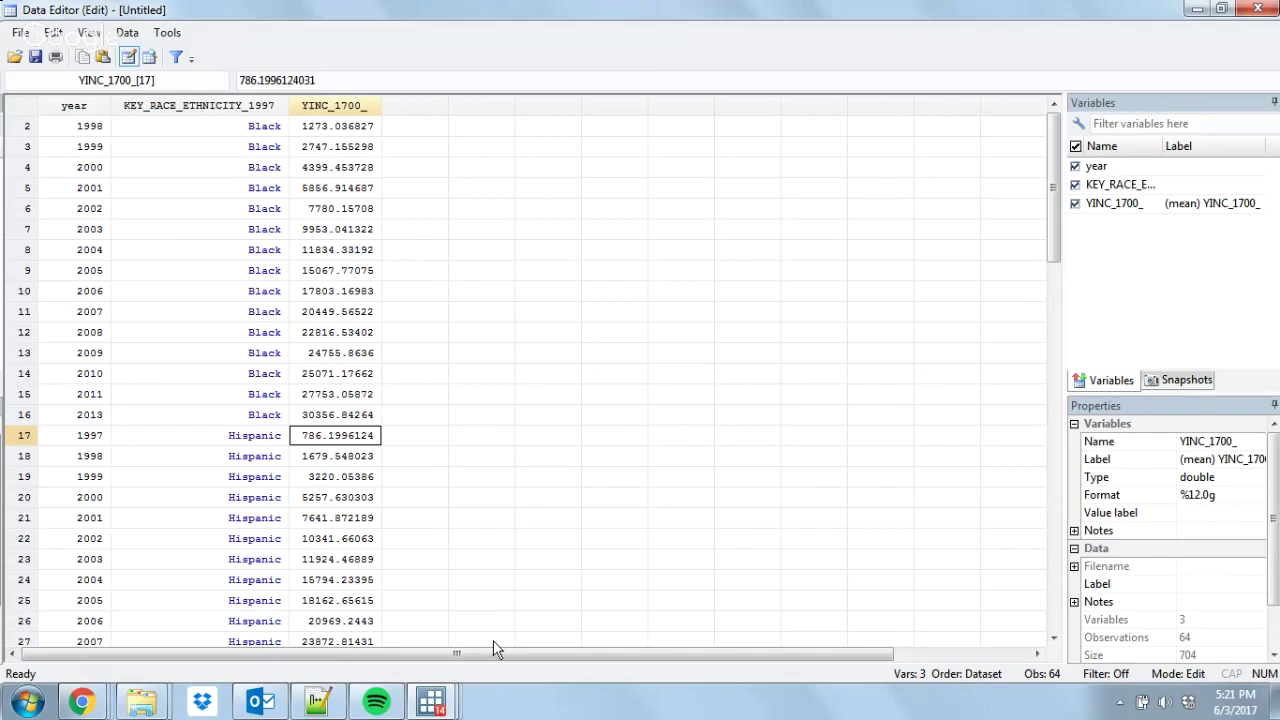
{"action": "key", "text": "Down"}
{"action": "key", "text": "Down"}
{"action": "key", "text": "Down"}
{"action": "key", "text": "Down"}
{"action": "key", "text": "Down"}
{"action": "key", "text": "Down"}
{"action": "key", "text": "Down"}
{"action": "key", "text": "Down"}
{"action": "key", "text": "Down"}
{"action": "key", "text": "Down"}
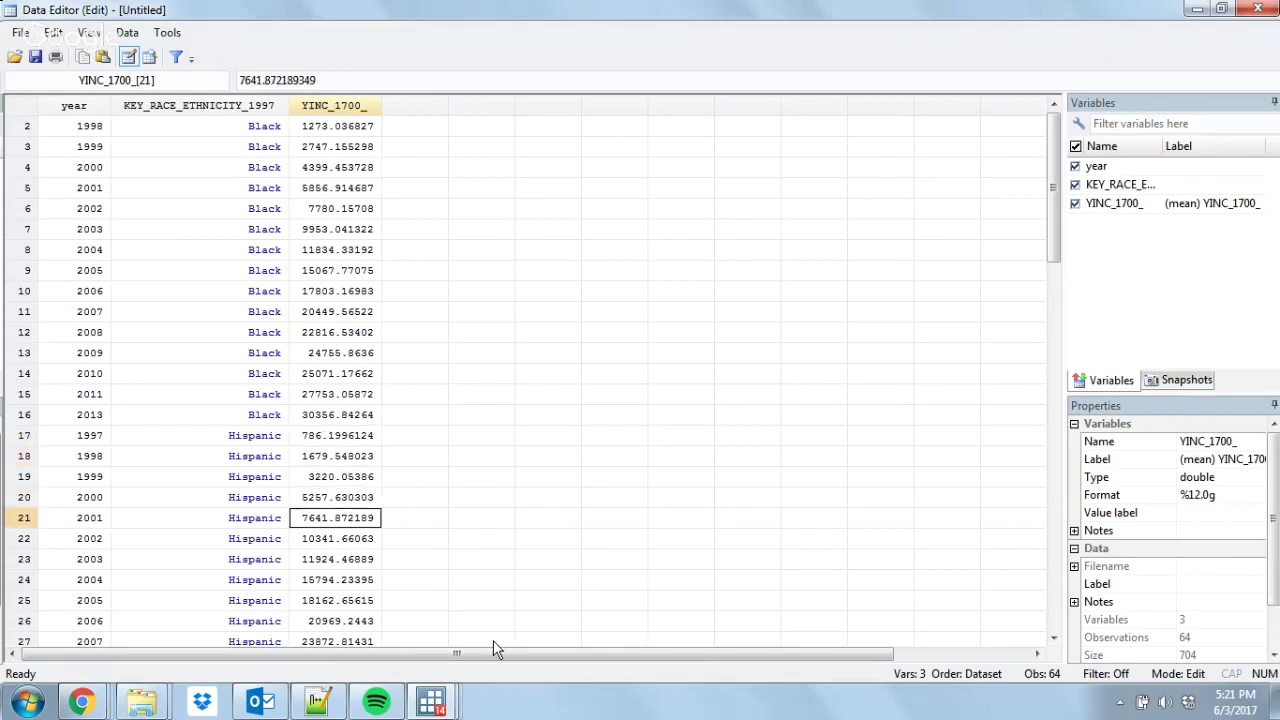
{"action": "key", "text": "Down"}
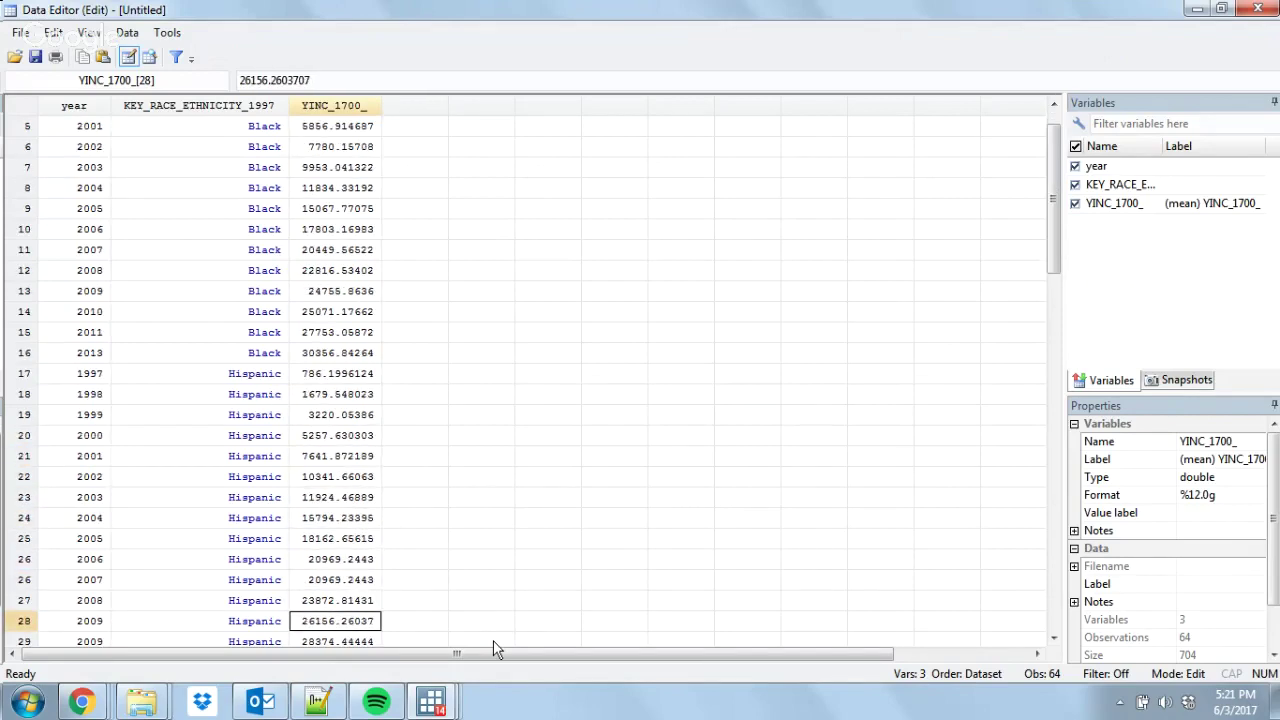
- Review the yearly mean incomes of the Mixed Race (Non-Hispanic) group and the first Non-Black / Non-Hispanic rows
{"action": "key", "text": "Down"}
{"action": "key", "text": "Down"}
{"action": "key", "text": "Down"}
{"action": "key", "text": "Down"}
{"action": "key", "text": "Down"}
{"action": "key", "text": "Down"}
{"action": "key", "text": "Down"}
{"action": "key", "text": "Down"}
{"action": "key", "text": "Down"}
{"action": "key", "text": "Down"}
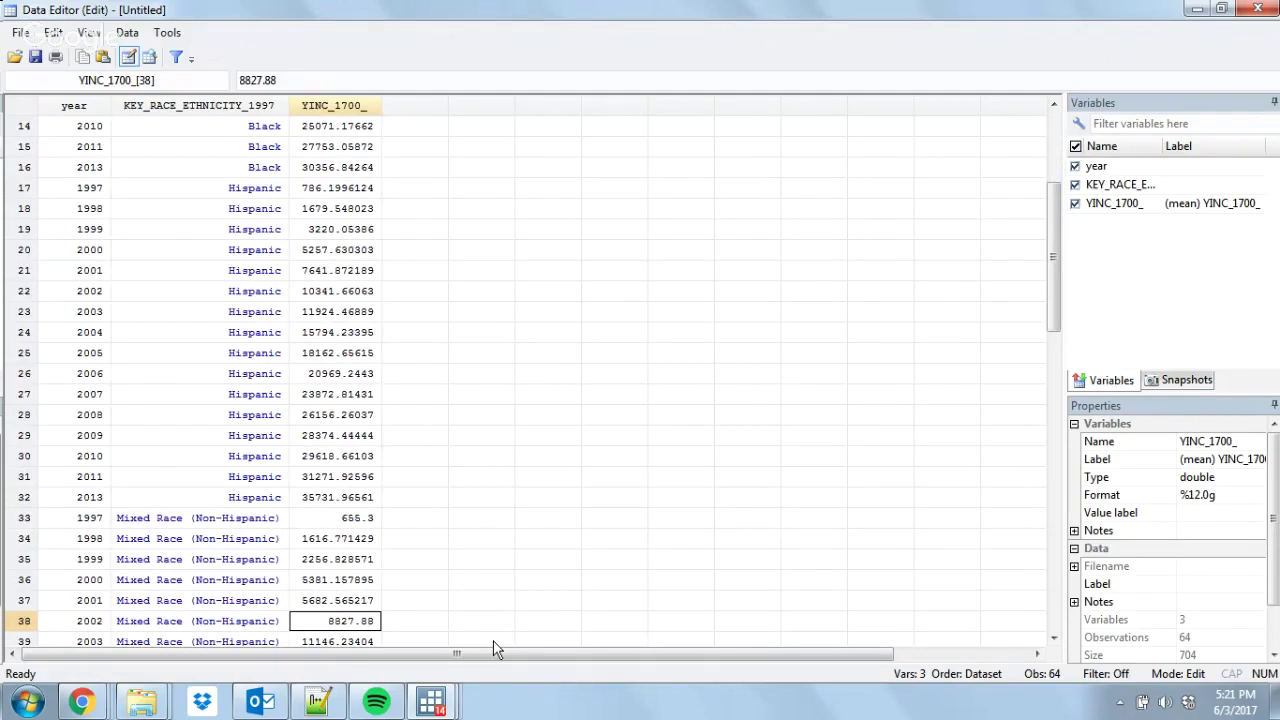
{"action": "key", "text": "Down"}
{"action": "key", "text": "Down"}
{"action": "key", "text": "Down"}
{"action": "key", "text": "Down"}
{"action": "key", "text": "Down"}
{"action": "key", "text": "Down"}
{"action": "key", "text": "Down"}
{"action": "key", "text": "Down"}
{"action": "key", "text": "Down"}
{"action": "key", "text": "Down"}
{"action": "key", "text": "Down"}
{"action": "key", "text": "Down"}
{"action": "key", "text": "Down"}
{"action": "key", "text": "Down"}
{"action": "key", "text": "Down"}
{"action": "key", "text": "Down"}
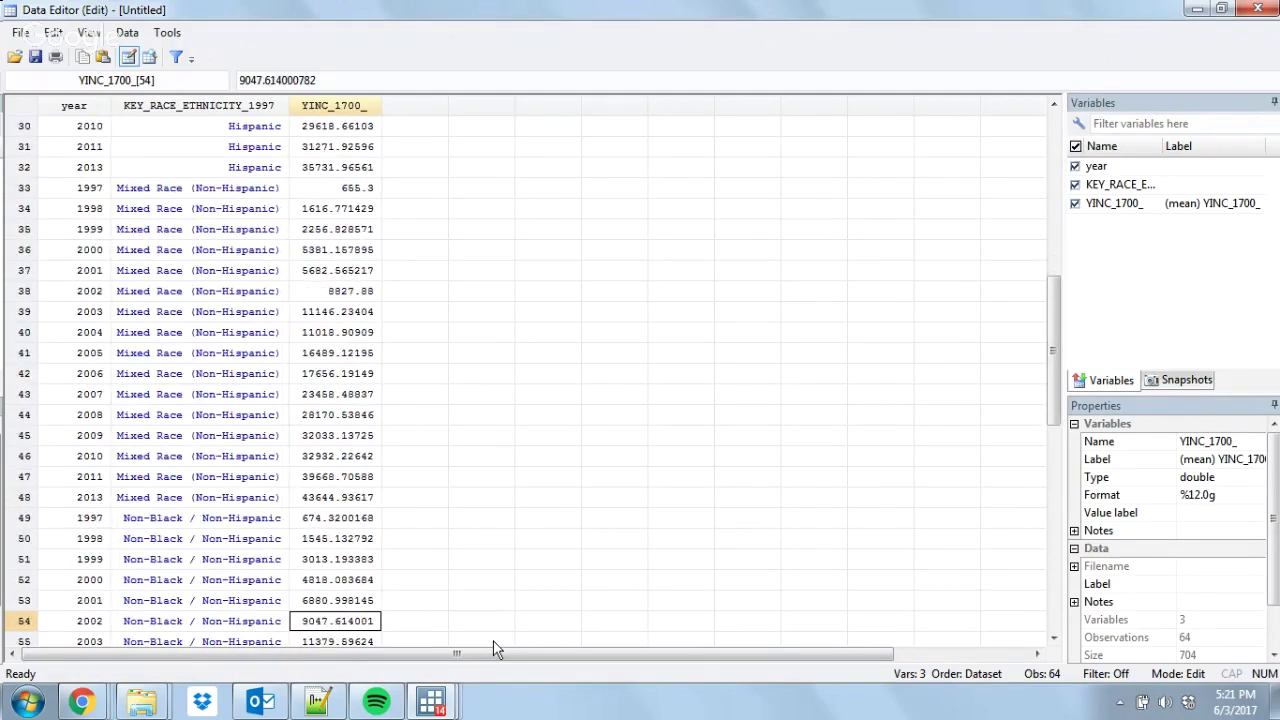